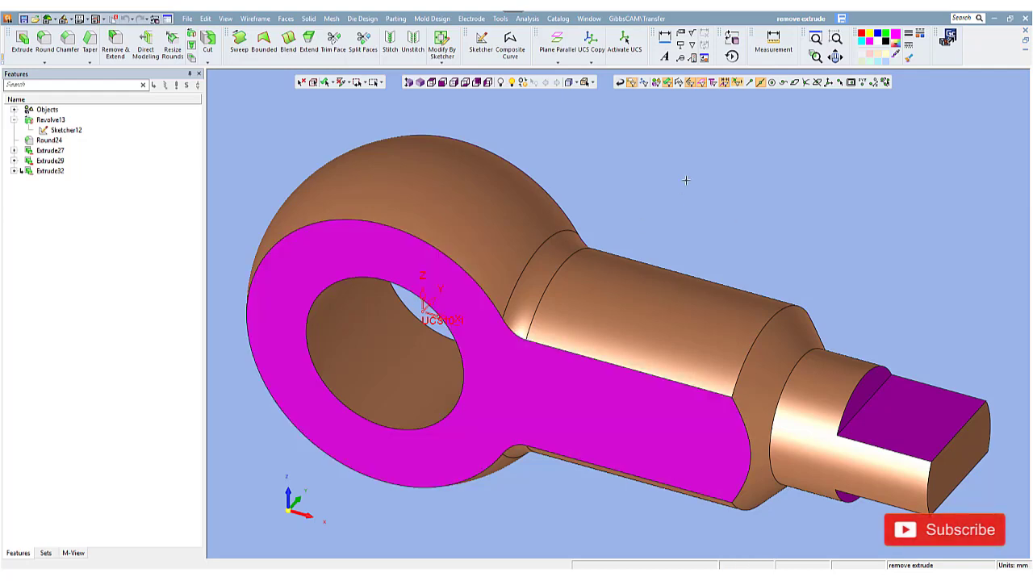
Step: Switch from the finished eye-bolt to the remove extrude_curve document
mouse_move(685, 178)
middle_mouse_down()
mouse_move(724, 161)
mouse_move(707, 192)
mouse_move(596, 180)
mouse_move(692, 182)
middle_mouse_up()
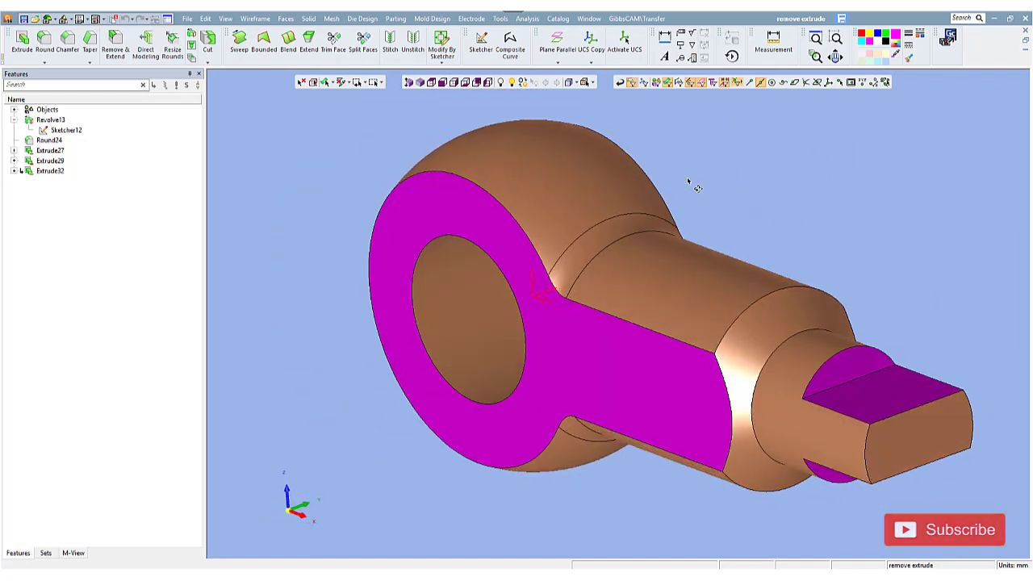
left_click(590, 19)
left_click(626, 109)
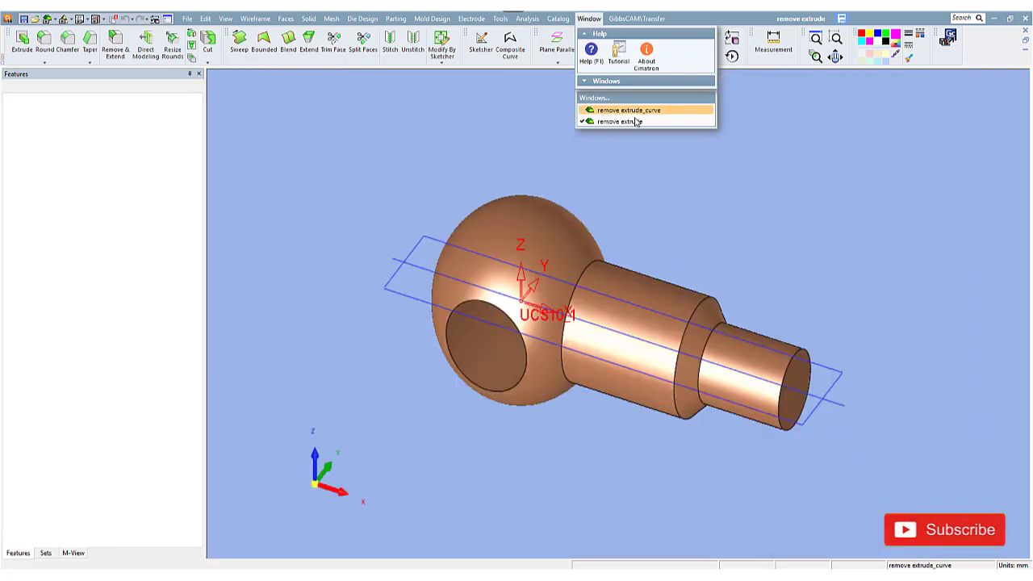
Step: Delete Sketcher39 and Sketcher44 from the feature tree
right_click(66, 142)
left_click(305, 167)
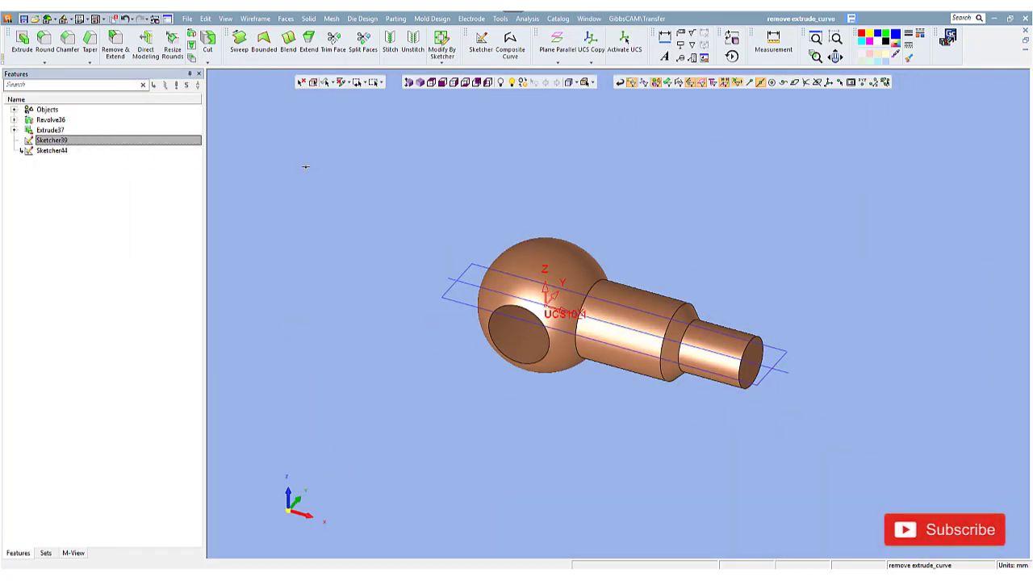
left_click(51, 151, "ctrl")
right_click(66, 154)
left_click(92, 180)
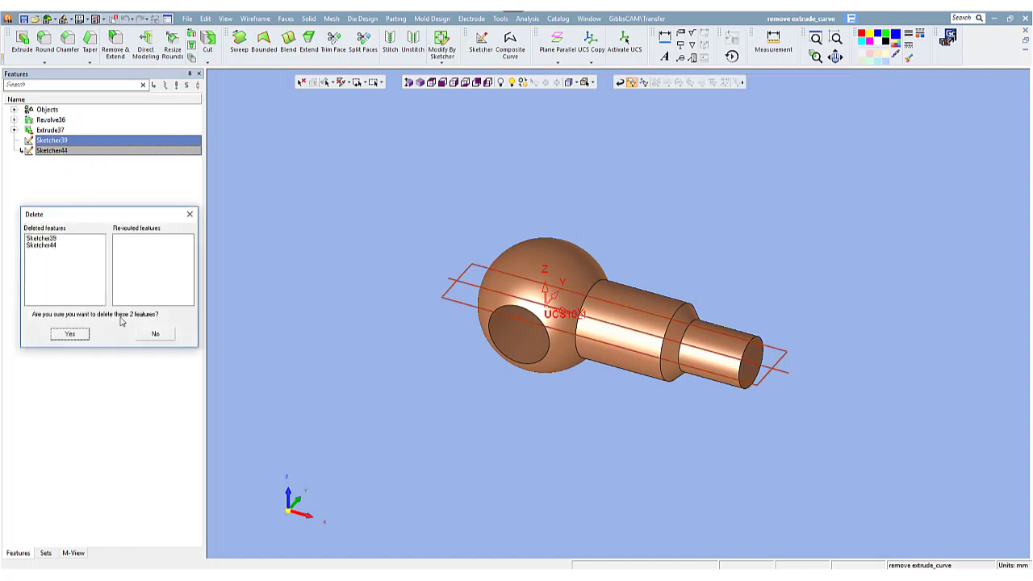
left_click(74, 334)
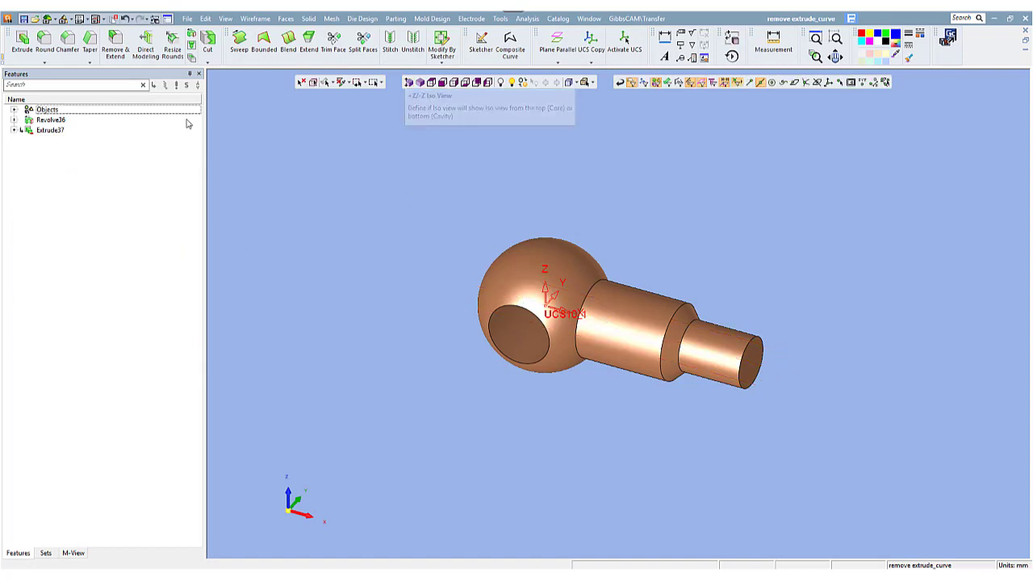
left_click(419, 81)
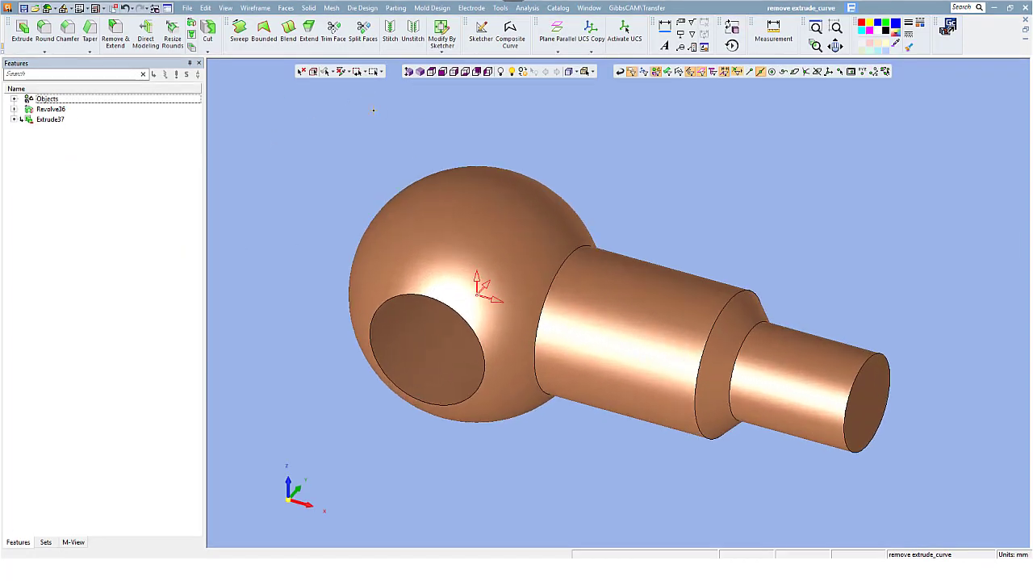
left_click(15, 109)
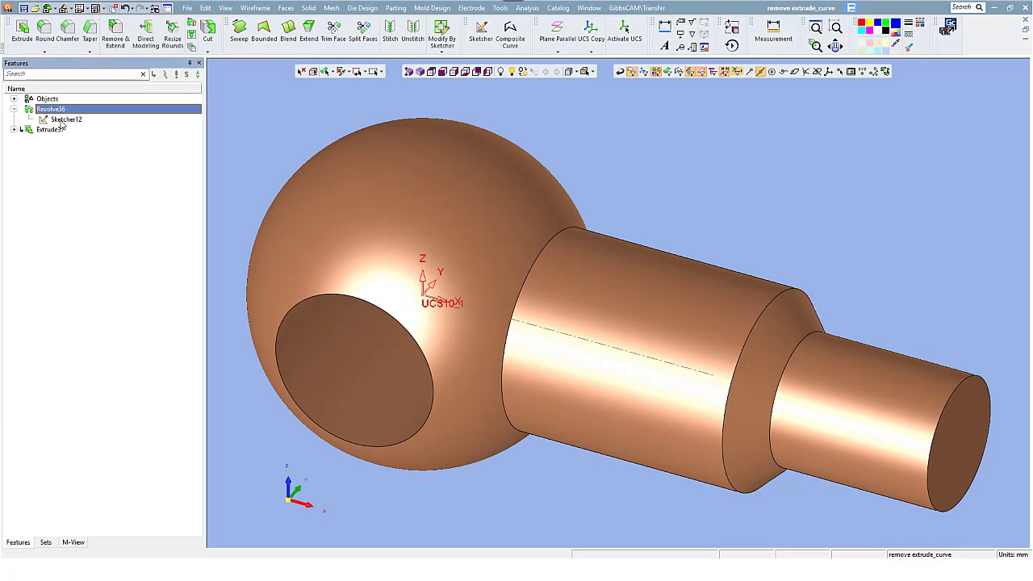
right_click(59, 119)
left_click(89, 137)
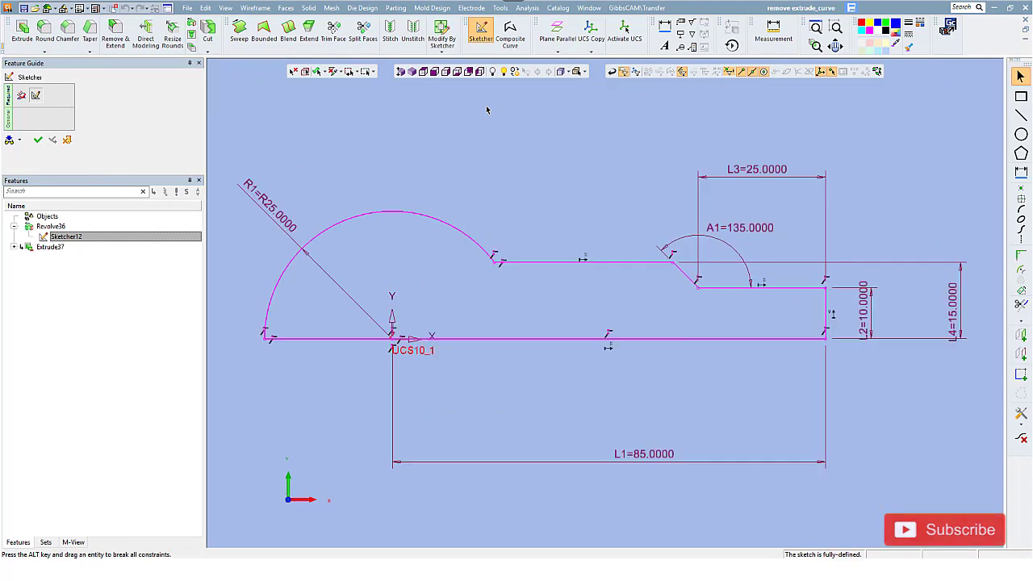
right_click(486, 107)
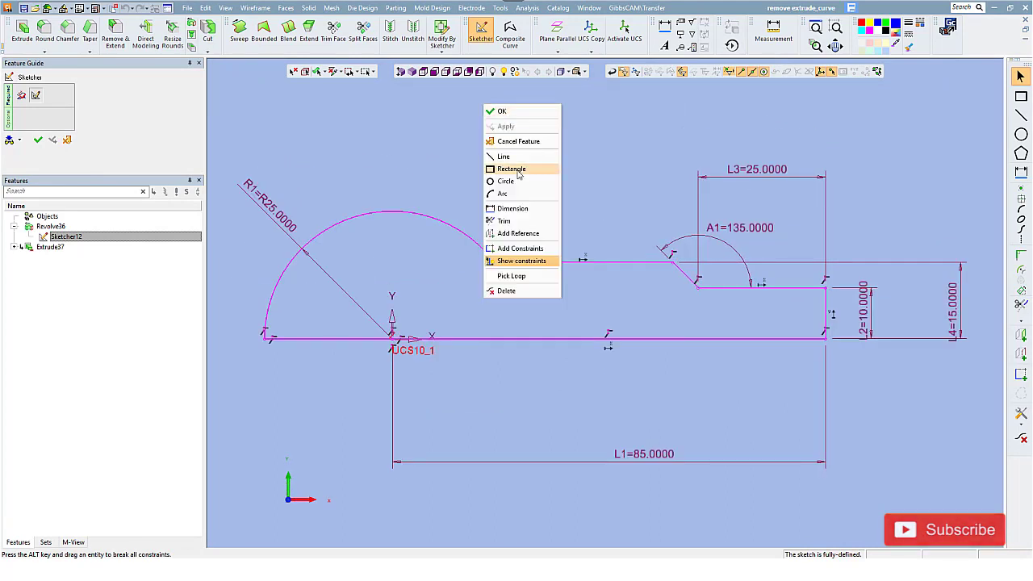
left_click(501, 111)
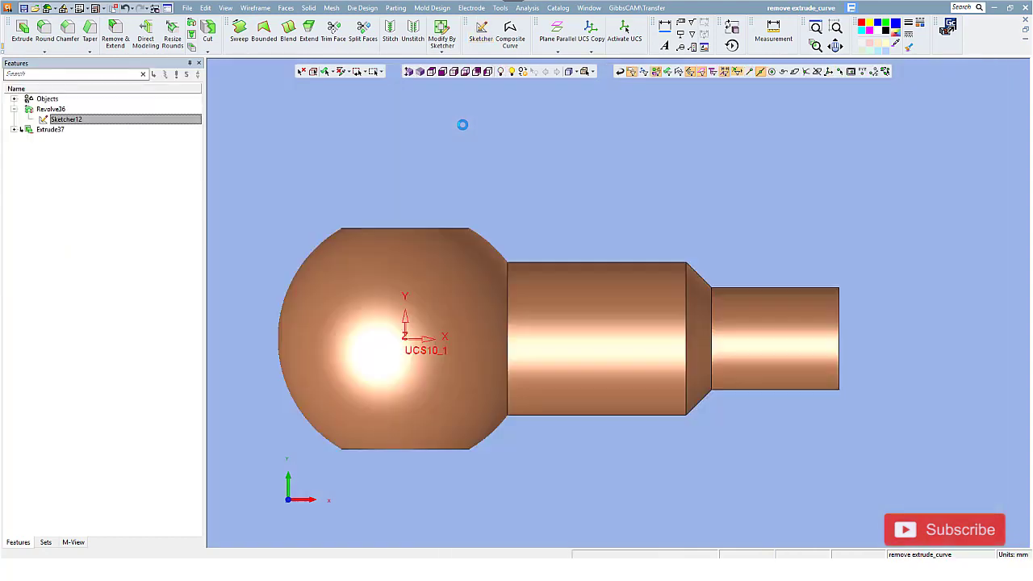
left_click(423, 74)
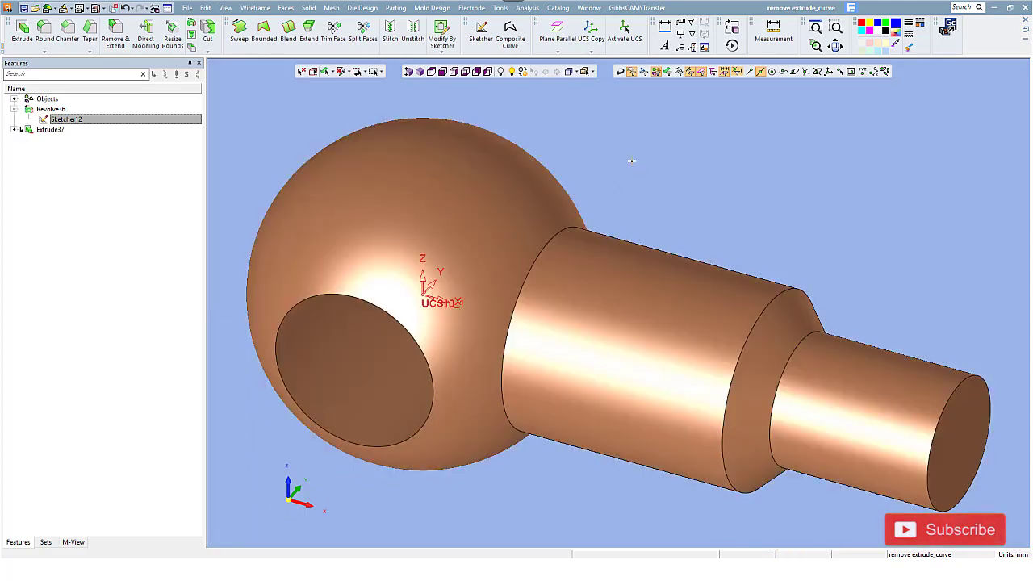
Step: Check the finished remove extrude model, return to remove extrude_curve, and start a new sketch
left_click(597, 9)
left_click(620, 111)
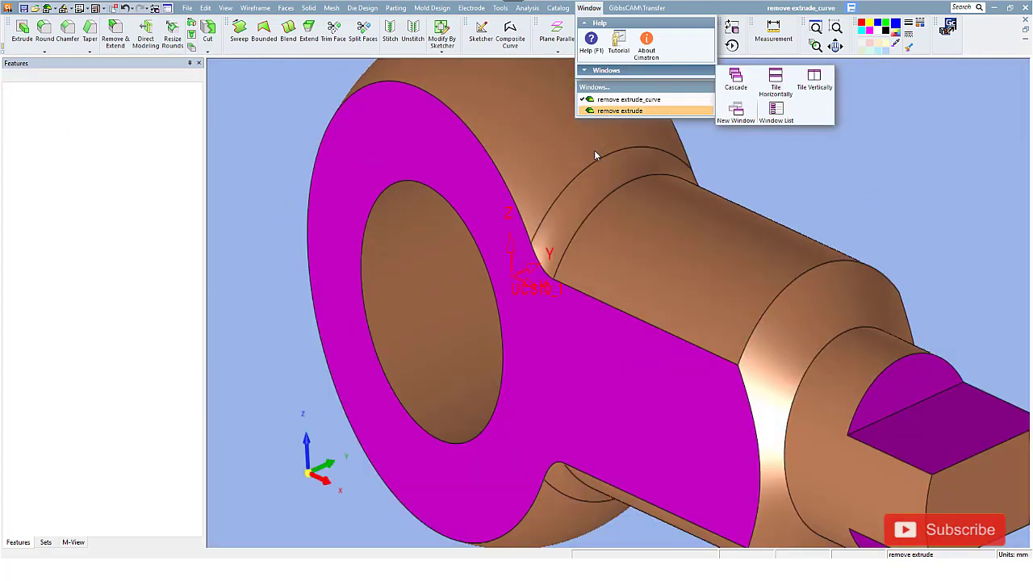
left_click(589, 8)
left_click(628, 99)
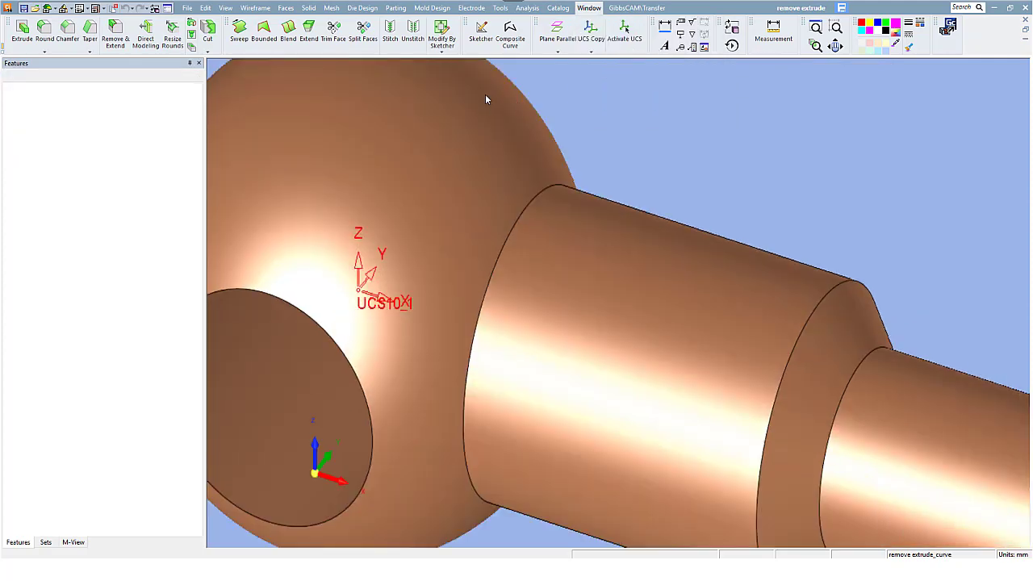
left_click(481, 32)
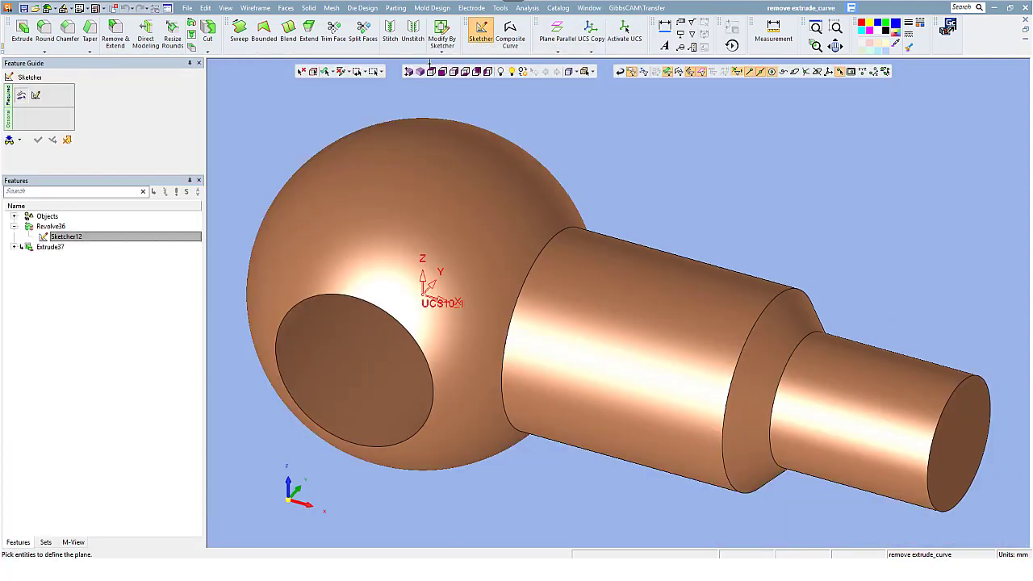
Step: Sketch on the top-view plane and draw a rectangle above the ball and shank
left_click(432, 72)
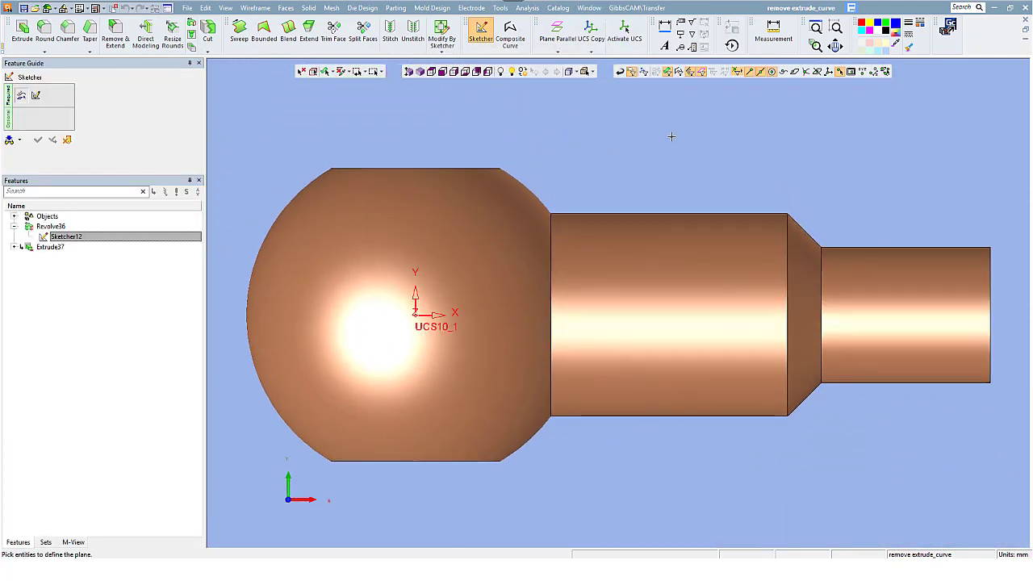
middle_click(504, 138)
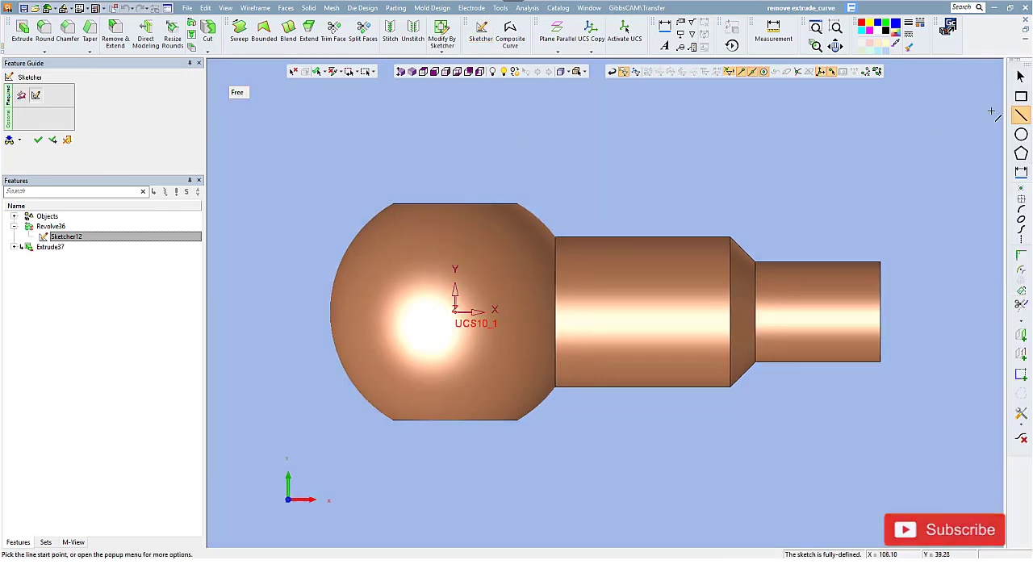
left_click(1021, 97)
left_click(287, 147)
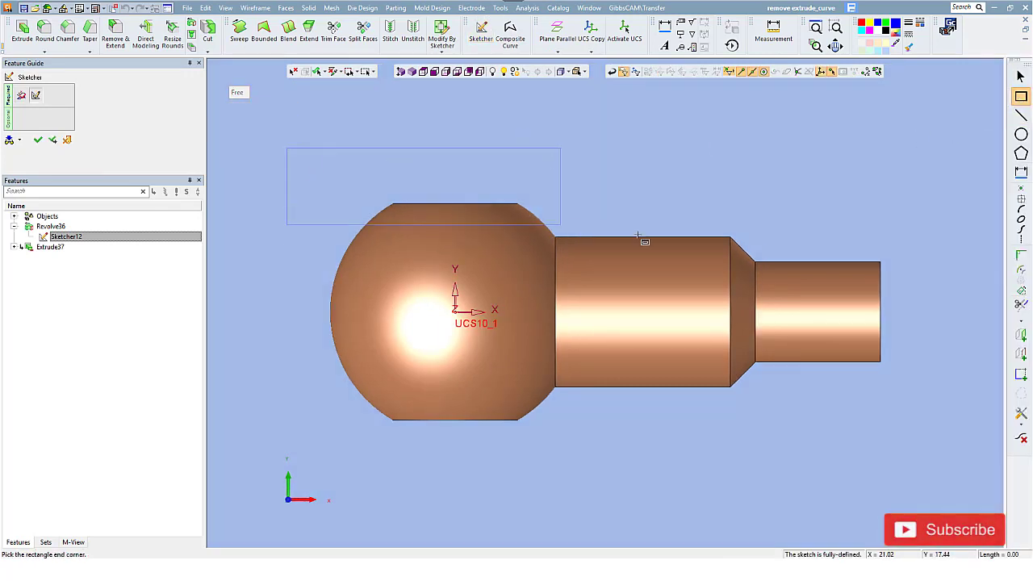
left_click(824, 250)
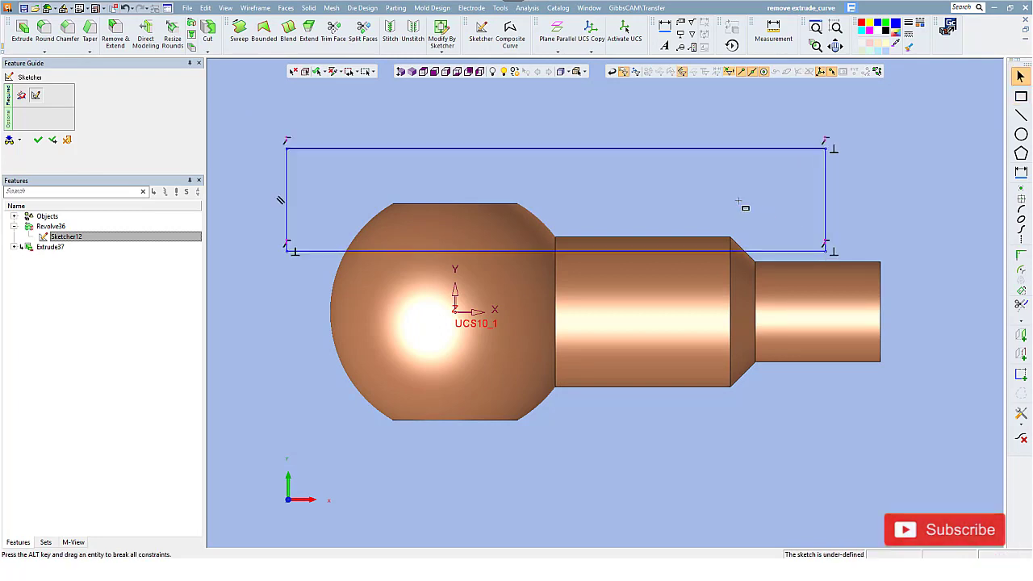
Step: Dimension the rectangle's lower edge 12.5 from the origin
right_click(737, 201)
left_click(764, 304)
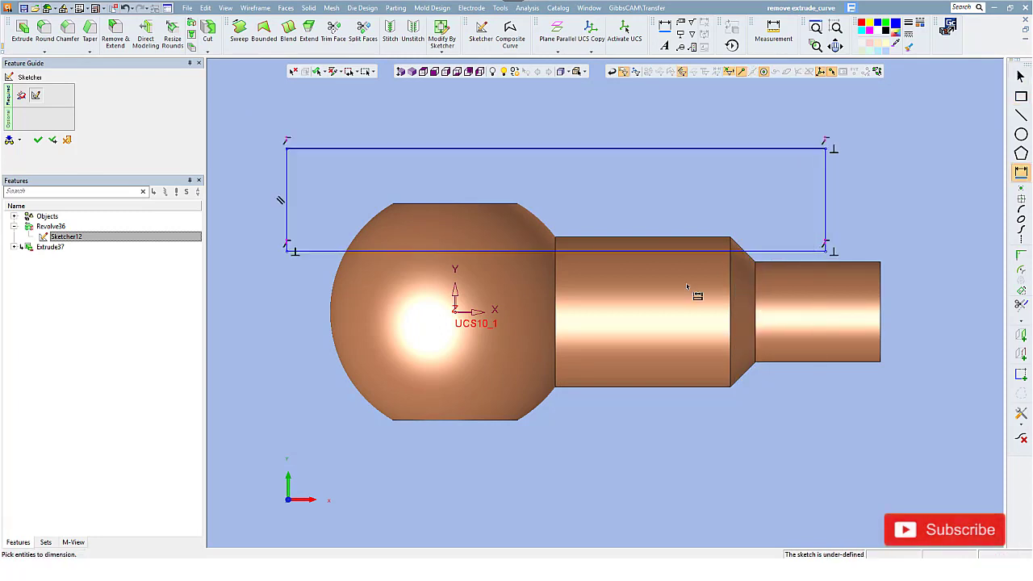
left_click(456, 313)
left_click(454, 250)
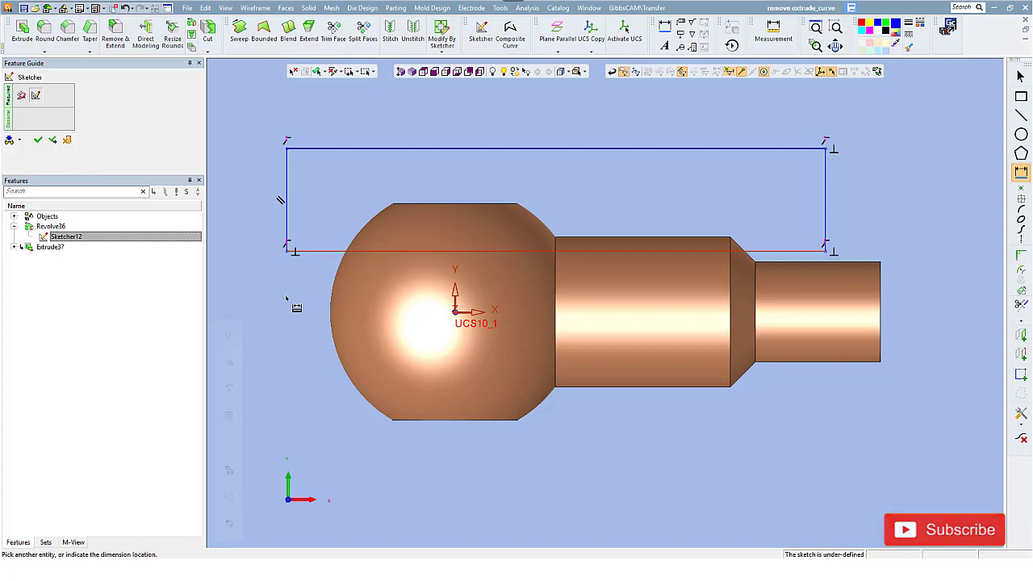
left_click(287, 305)
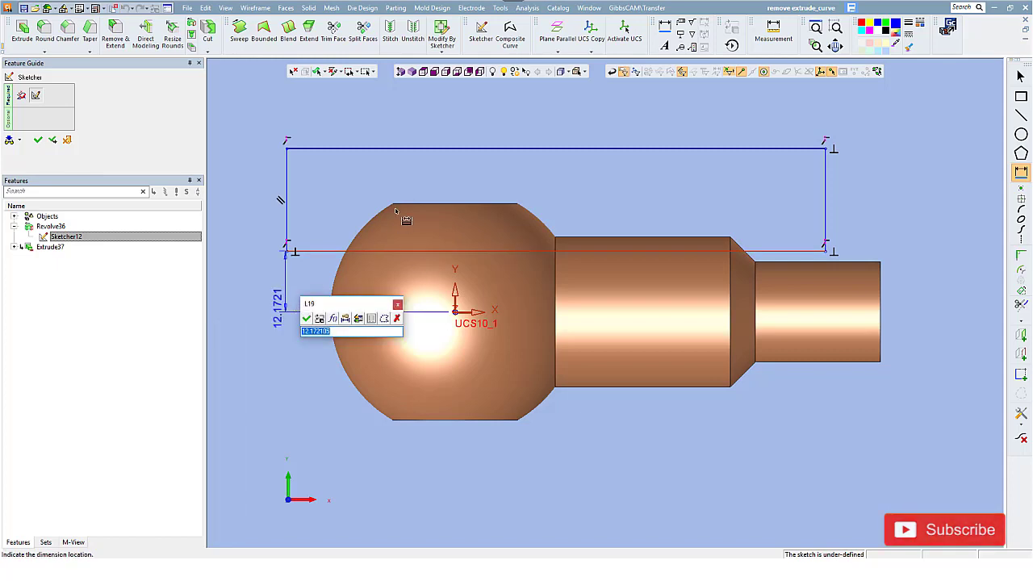
type("12.5")
key("Return")
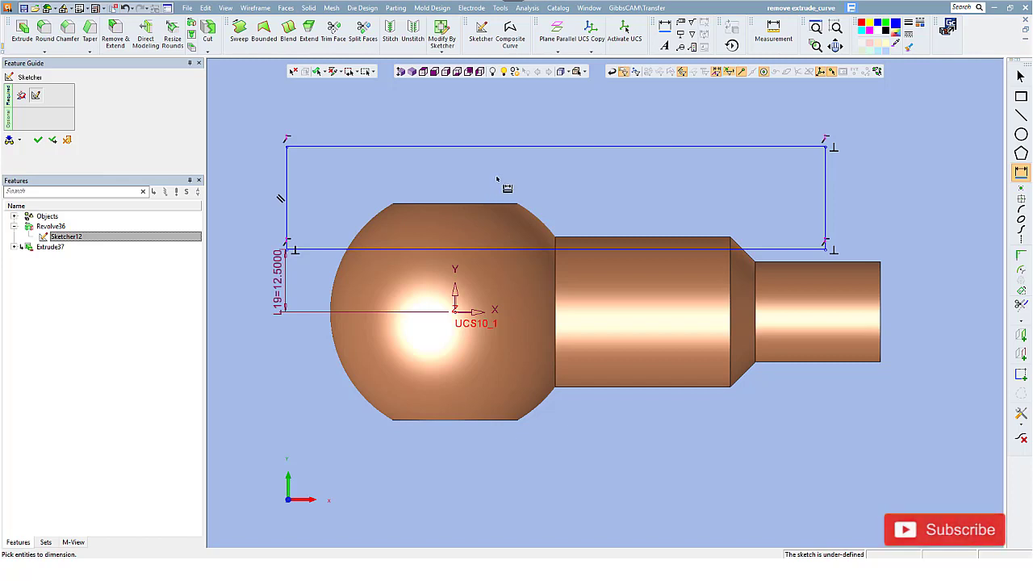
key("Escape")
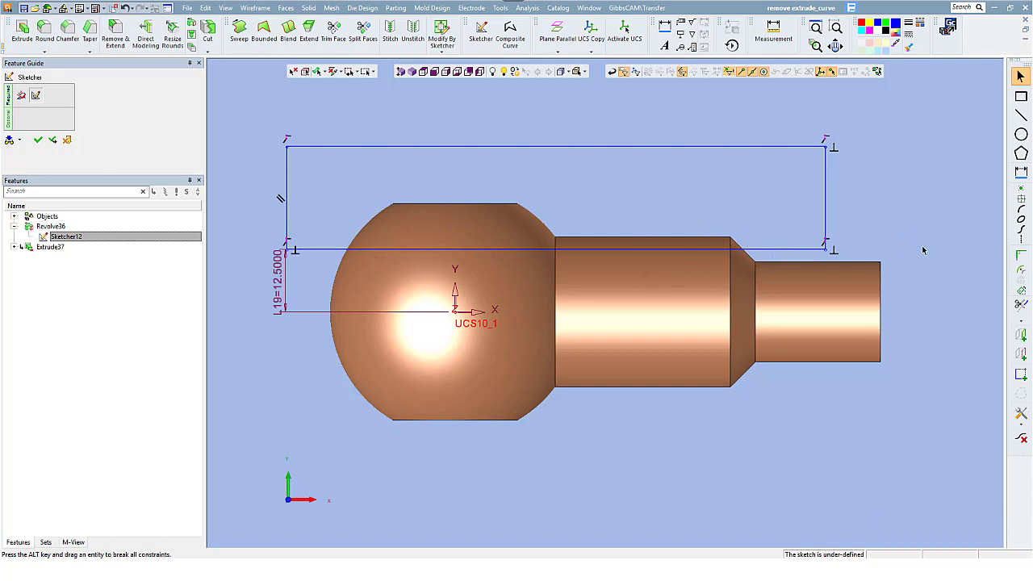
Step: Draw a horizontal line from the origin along the part's axis and make it a centreline
left_click(1021, 115)
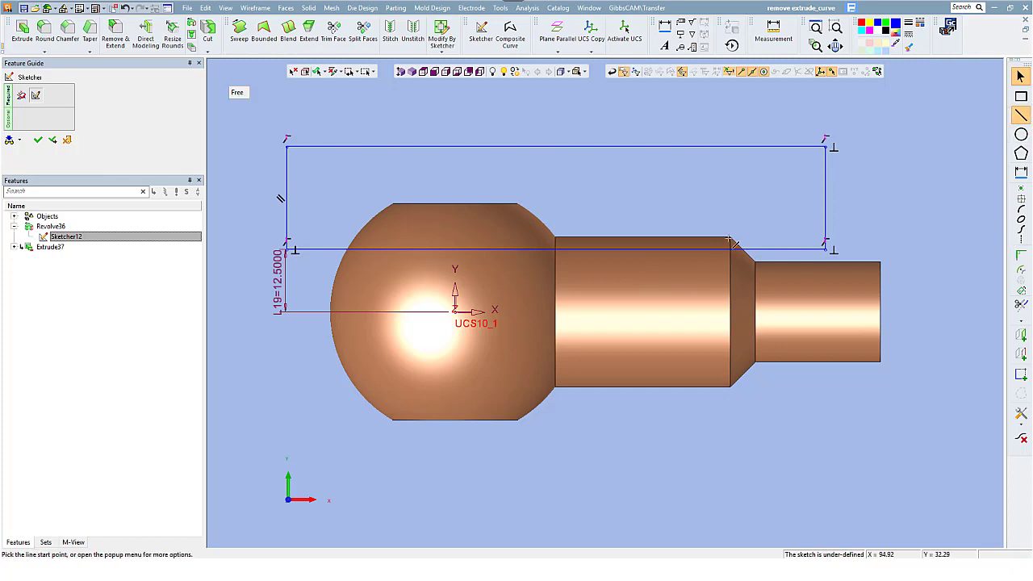
left_click(454, 311)
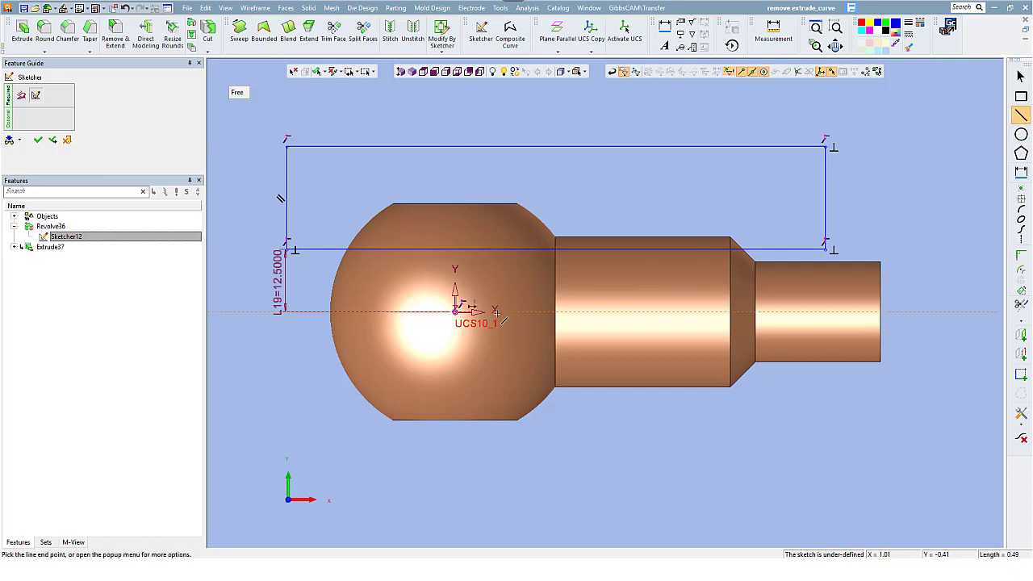
left_click(625, 312)
right_click(633, 292)
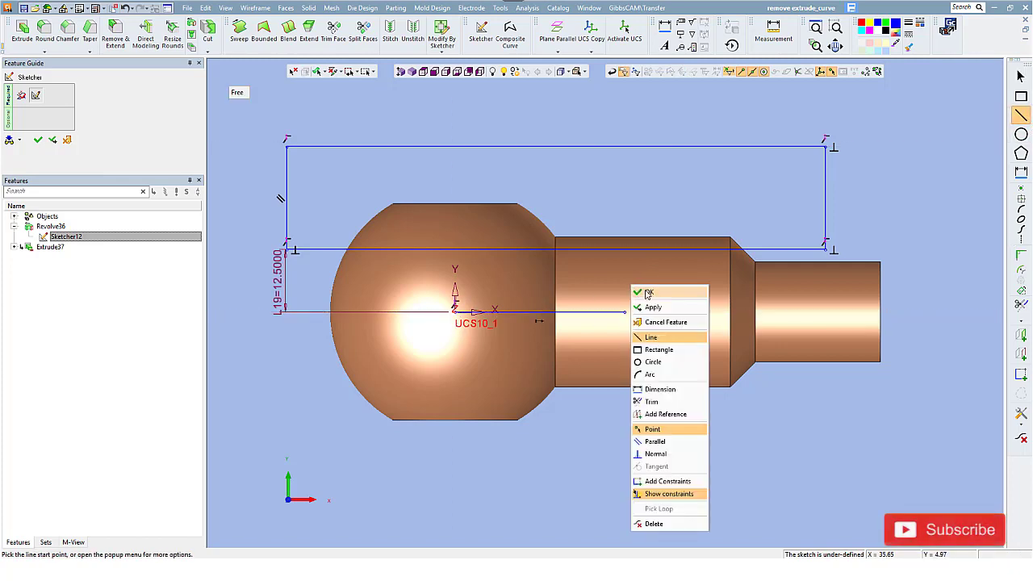
key("Escape")
key("Escape")
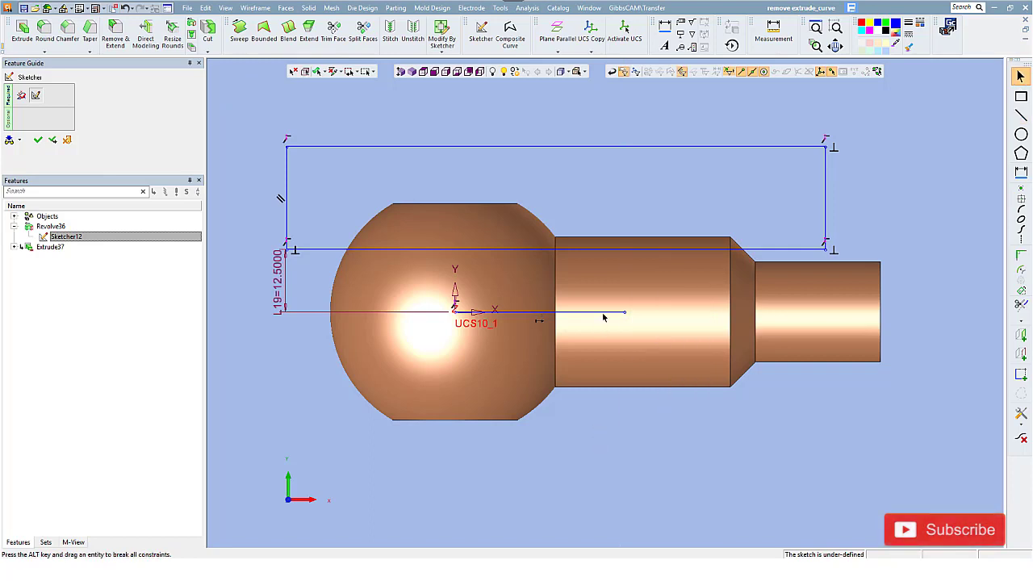
left_click(1017, 360)
Step: Mirror the rectangle and its dimension across the centreline and finish the sketch
left_click_drag(254, 125, 846, 272)
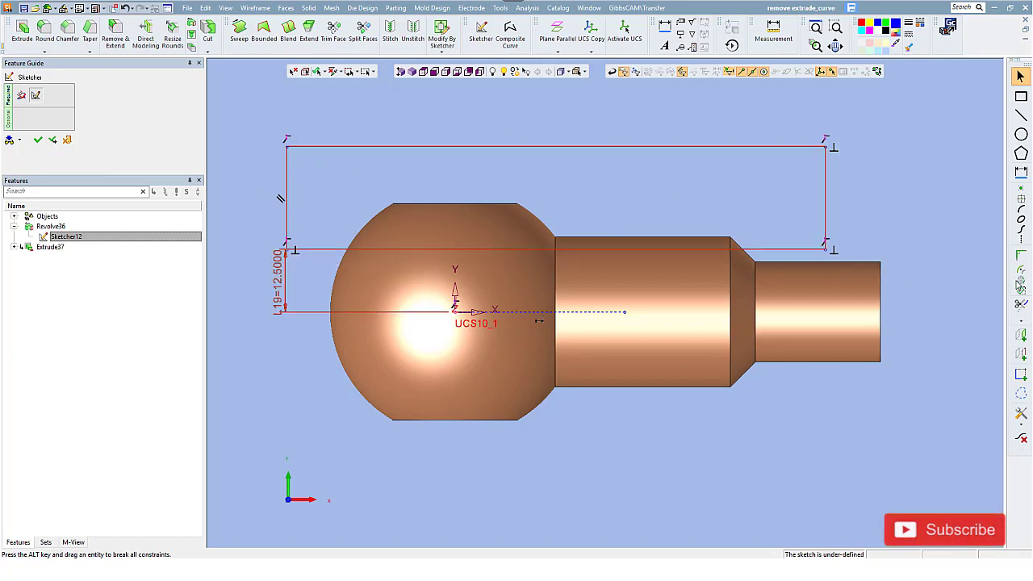
left_click(585, 314)
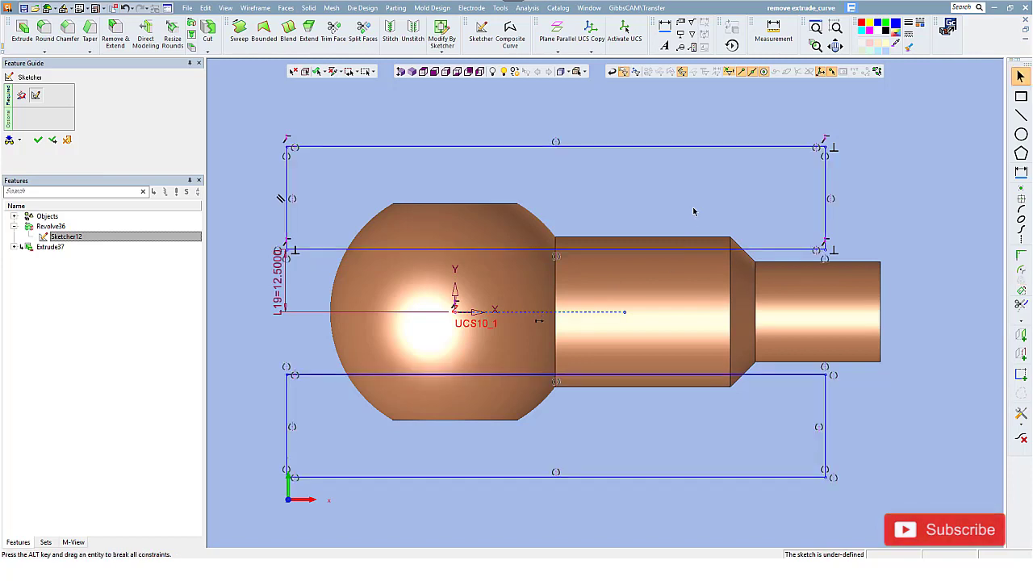
right_click(694, 205)
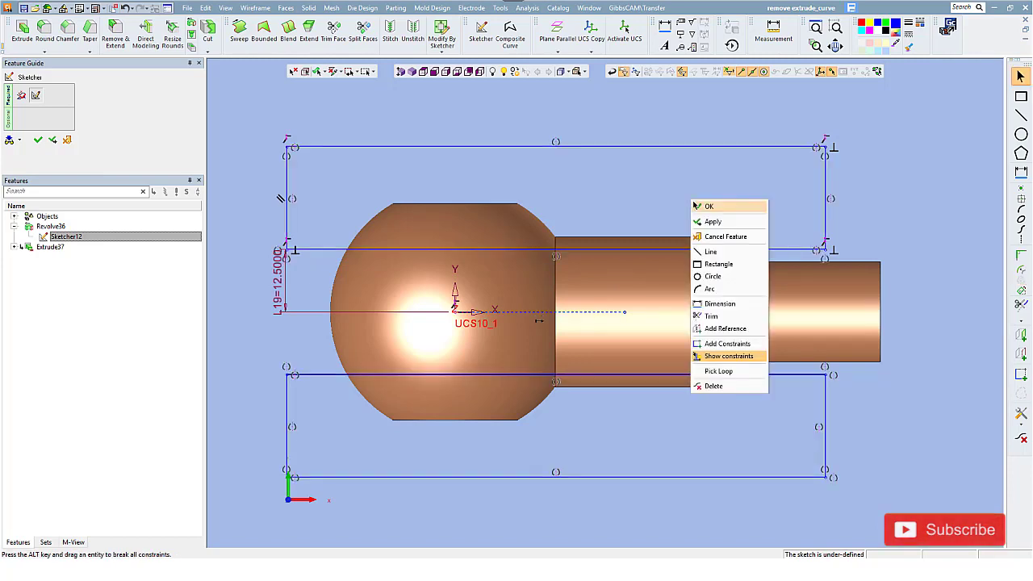
left_click(698, 208)
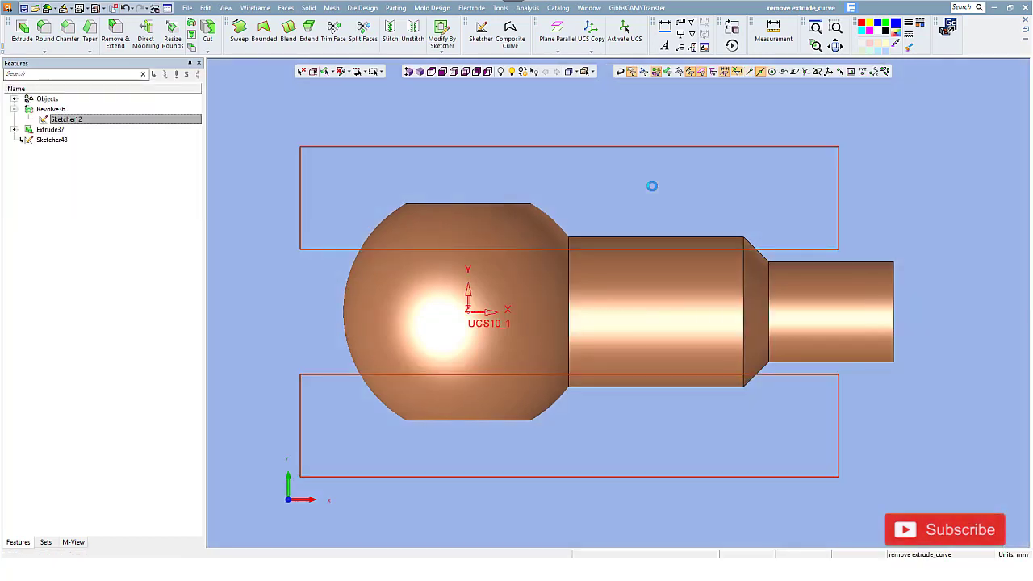
Step: Extrude the new sketch as a Remove, Through, Both Sides cut, checking top and isometric previews
left_click(418, 72)
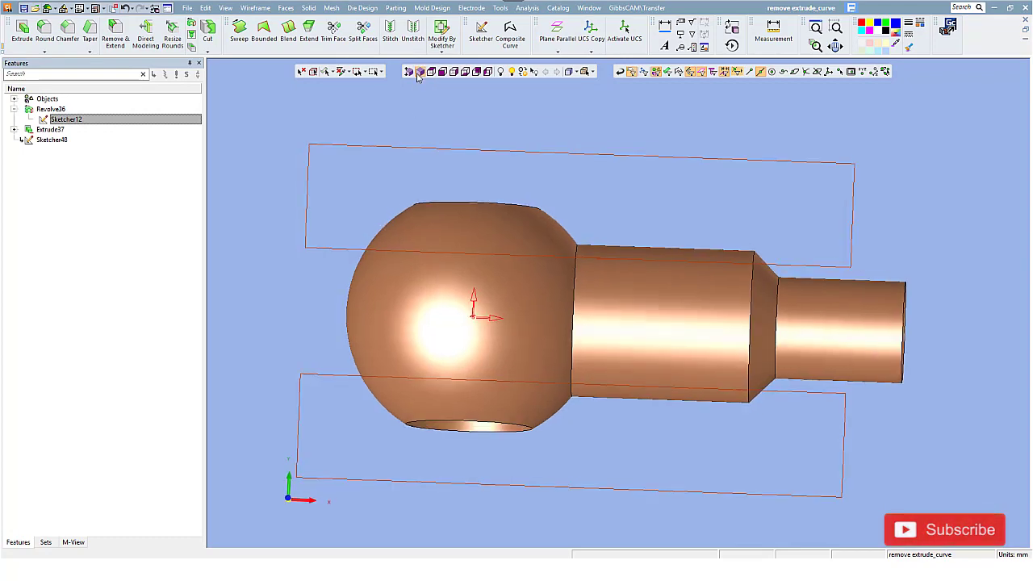
left_click(309, 8)
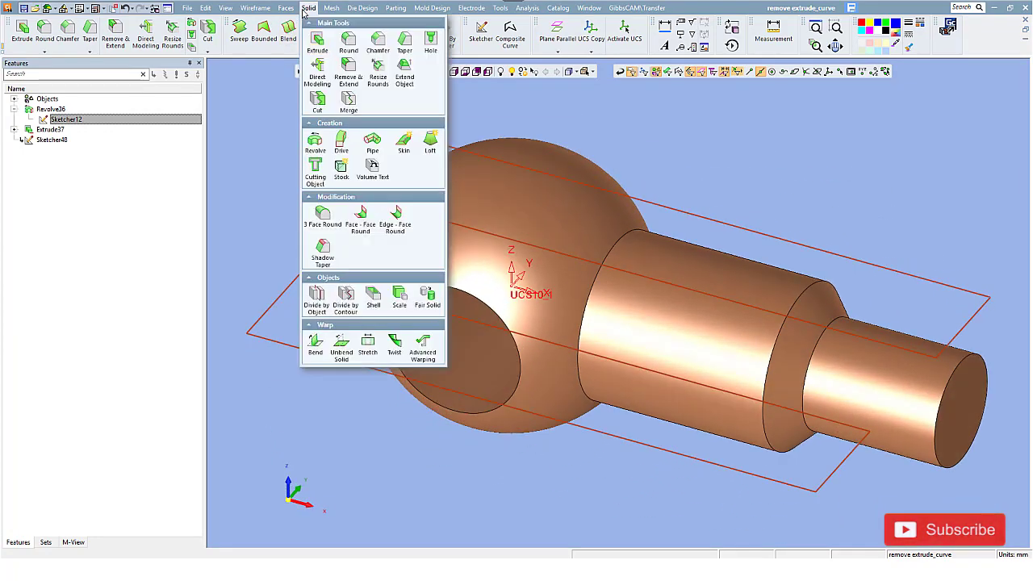
left_click(317, 42)
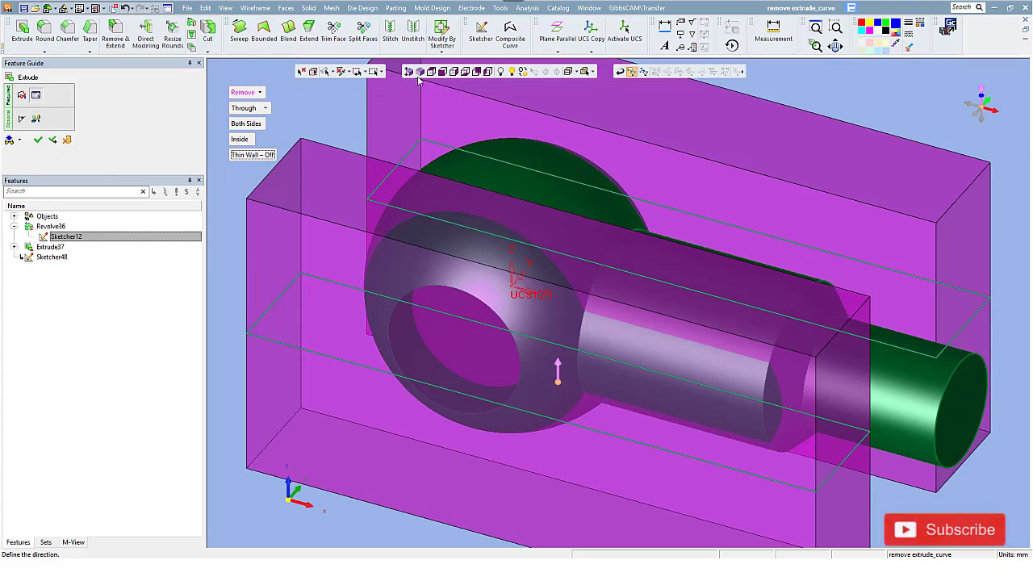
left_click(432, 72)
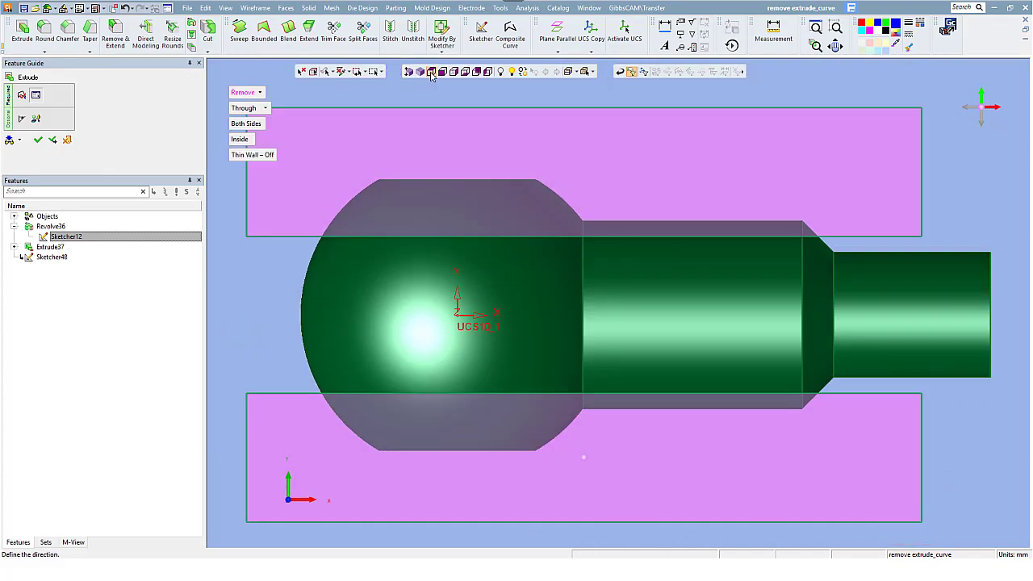
left_click(432, 74)
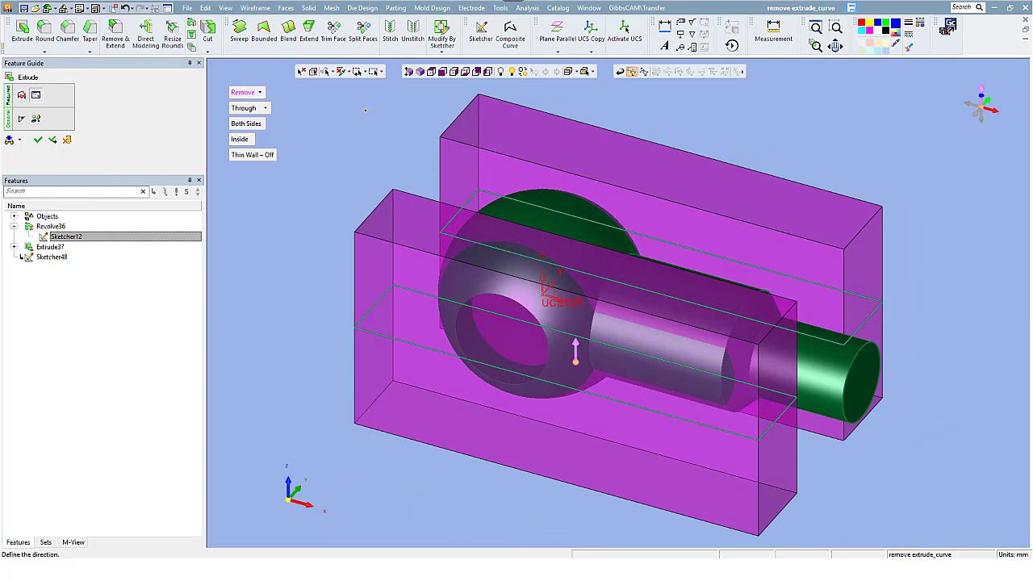
key("Return")
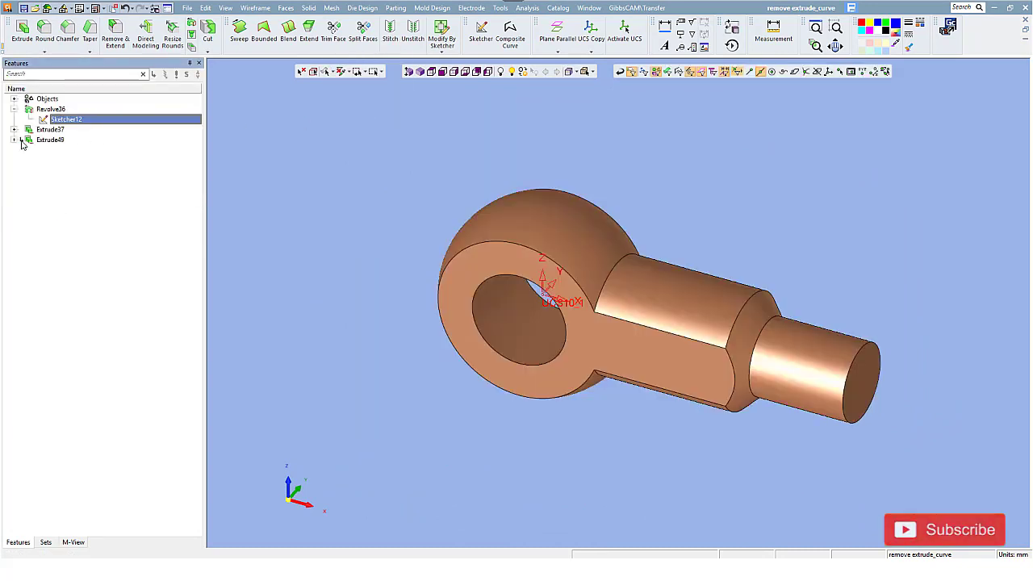
Step: Expand Extrude49 and reopen Sketcher48 for editing
left_click(14, 140)
left_click(63, 151)
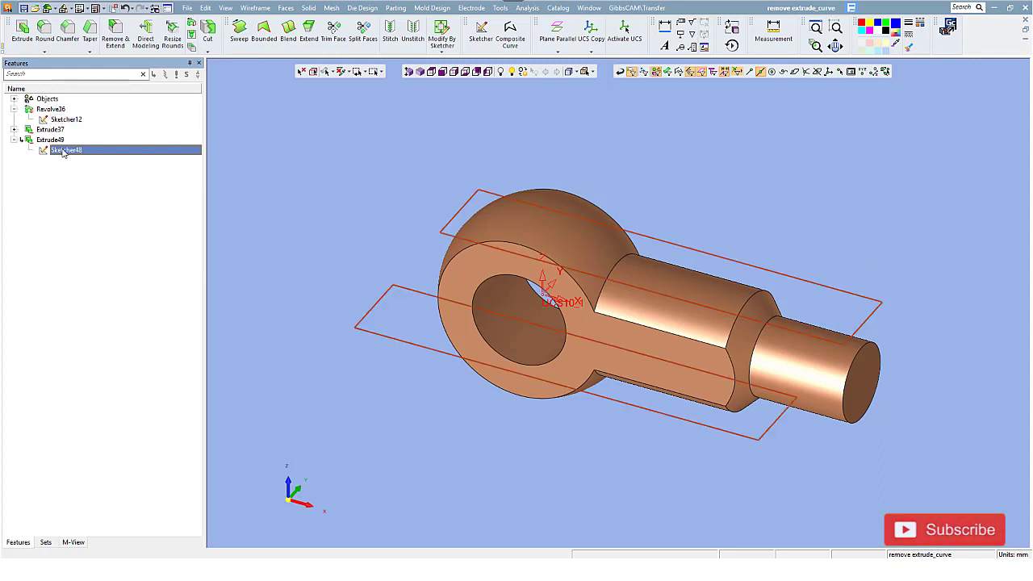
right_click(63, 151)
left_click(80, 165)
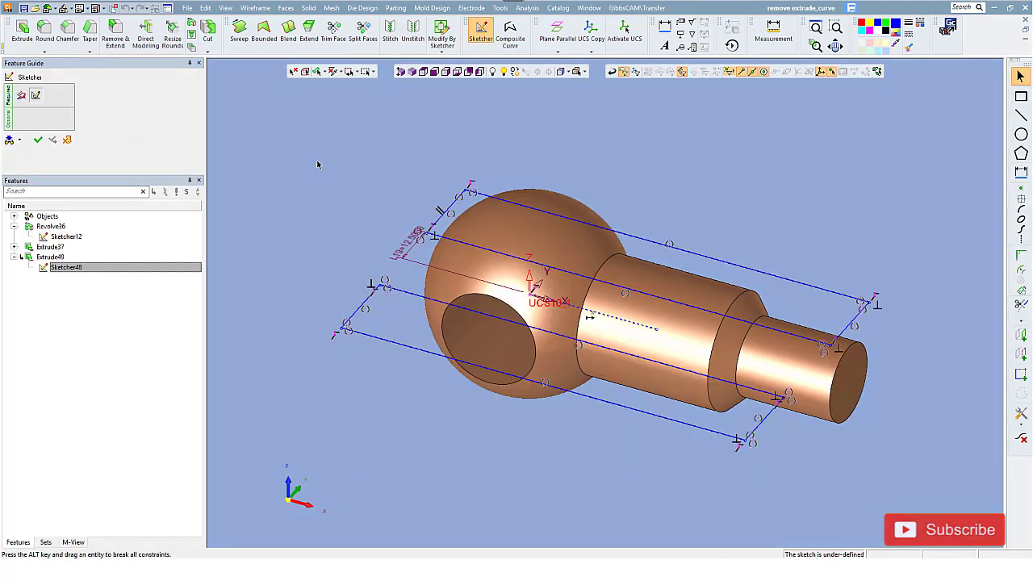
Step: Delete the lower rectangle from the sketch and finish the edit
left_click(423, 73)
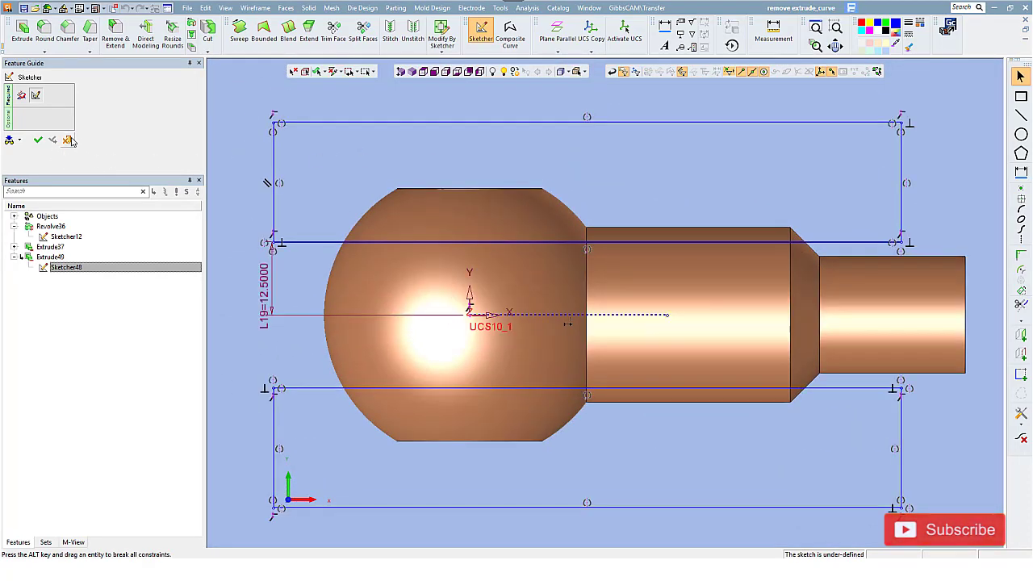
scroll(605, 315, "down", 1)
left_click_drag(312, 337, 889, 506)
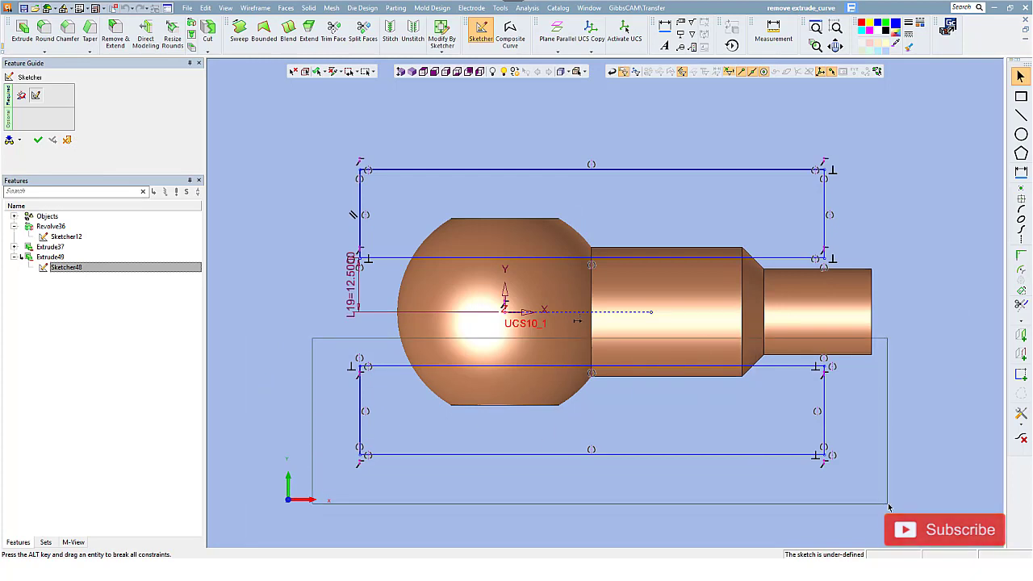
key("Delete")
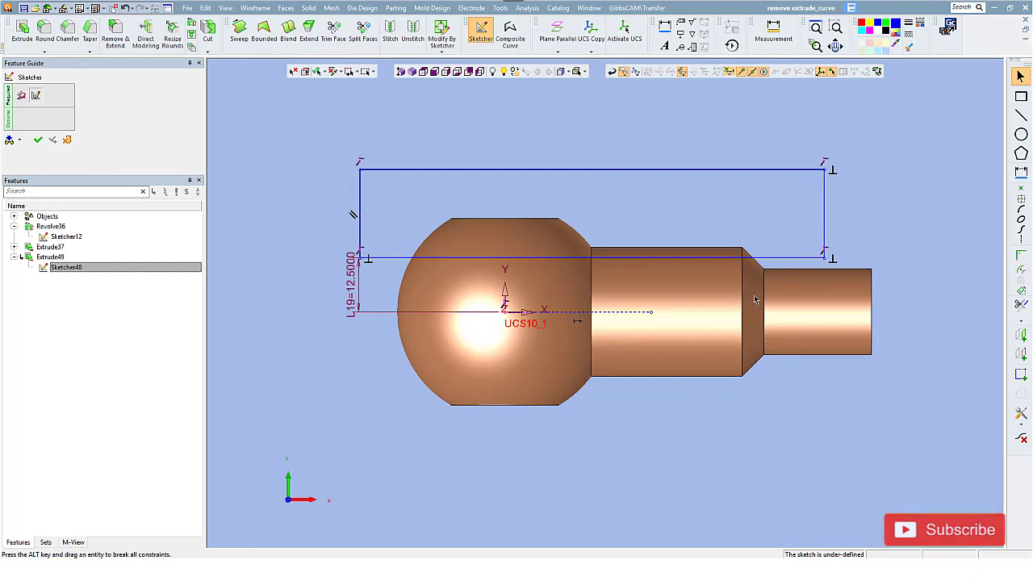
right_click(739, 234)
left_click(746, 234)
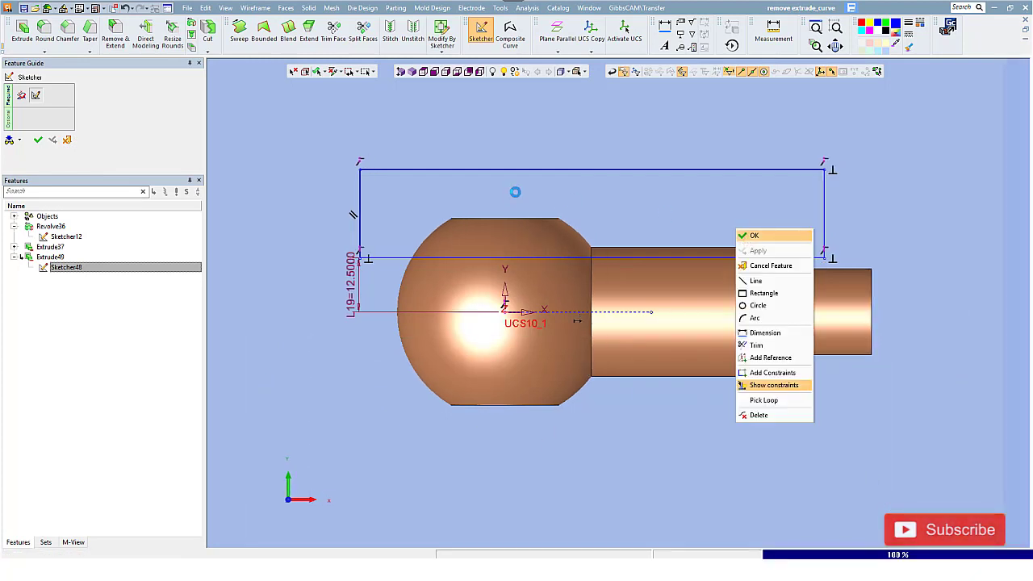
Step: Start a Copy Mirror of the eye-bolt solid, including its flat flank face
left_click(255, 8)
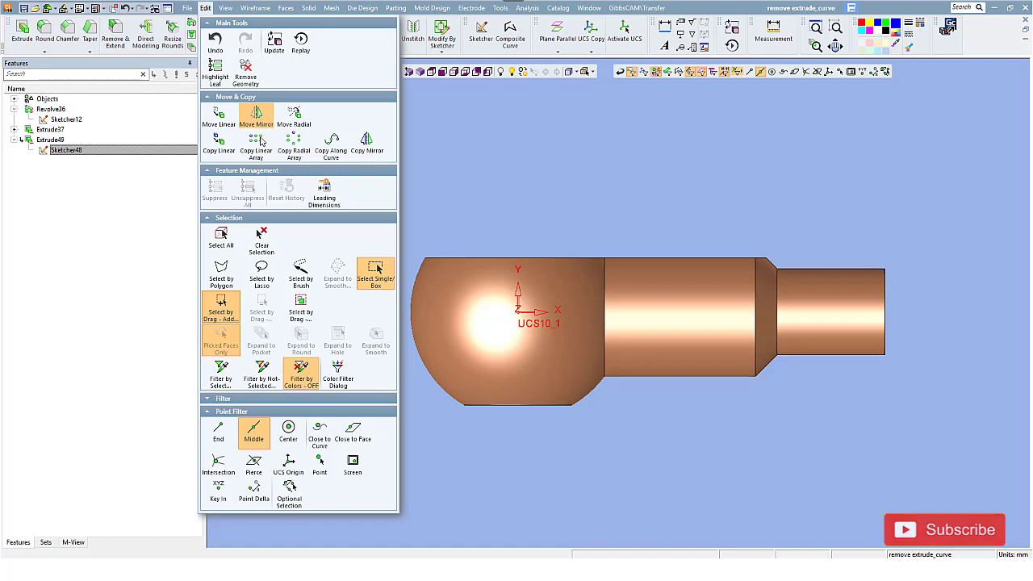
left_click(365, 142)
left_click(421, 74)
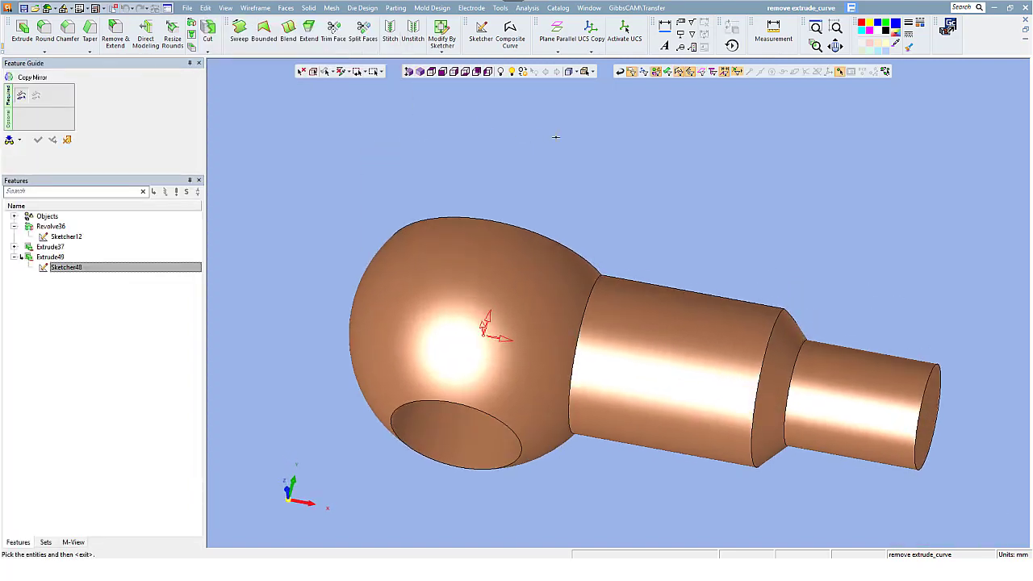
middle_click_drag(604, 177, 528, 189)
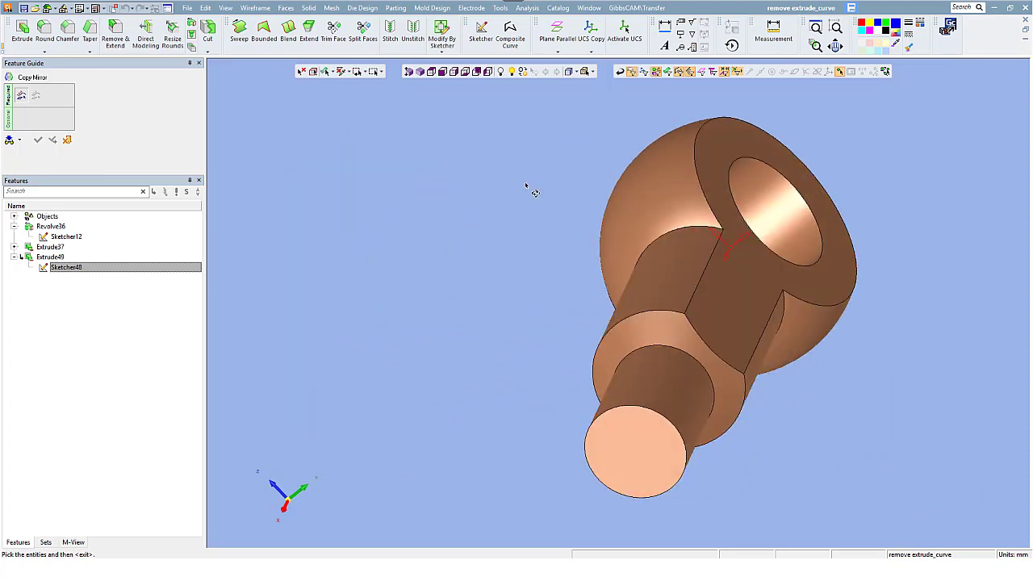
left_click(722, 219)
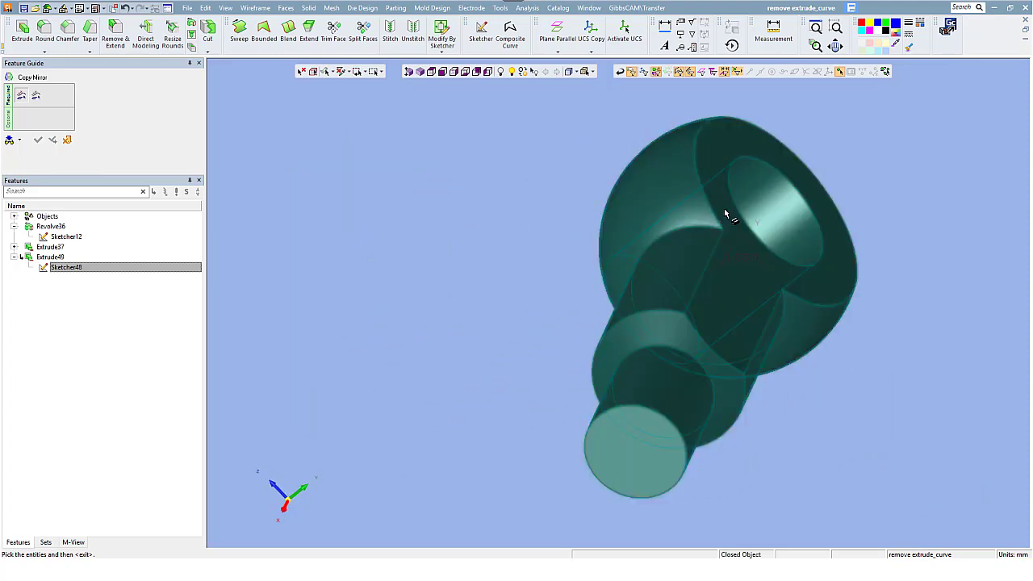
left_click(669, 73)
left_click(727, 156)
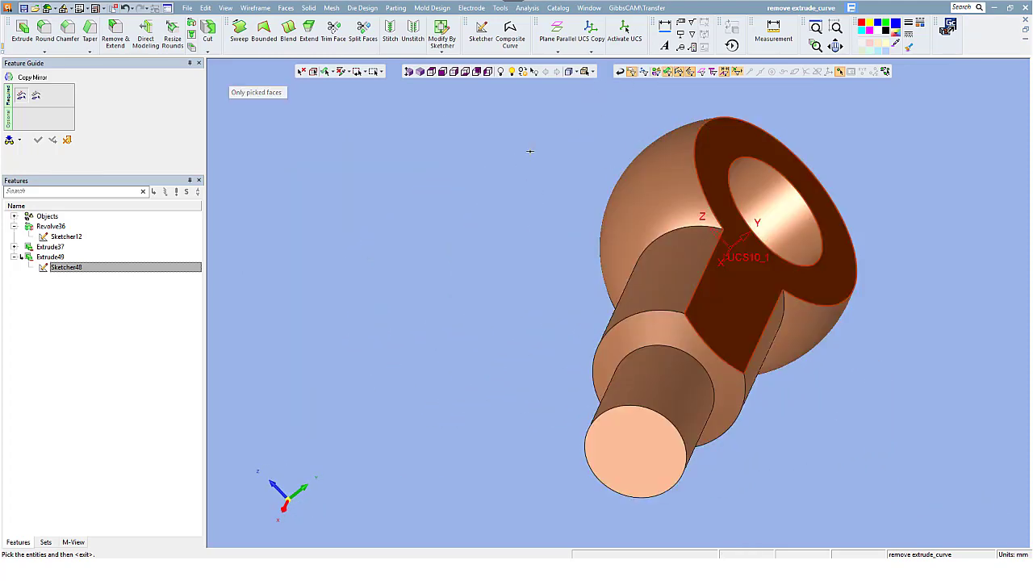
mouse_move(516, 157)
middle_mouse_down()
mouse_move(604, 178)
mouse_move(604, 168)
middle_mouse_up()
left_click(517, 204)
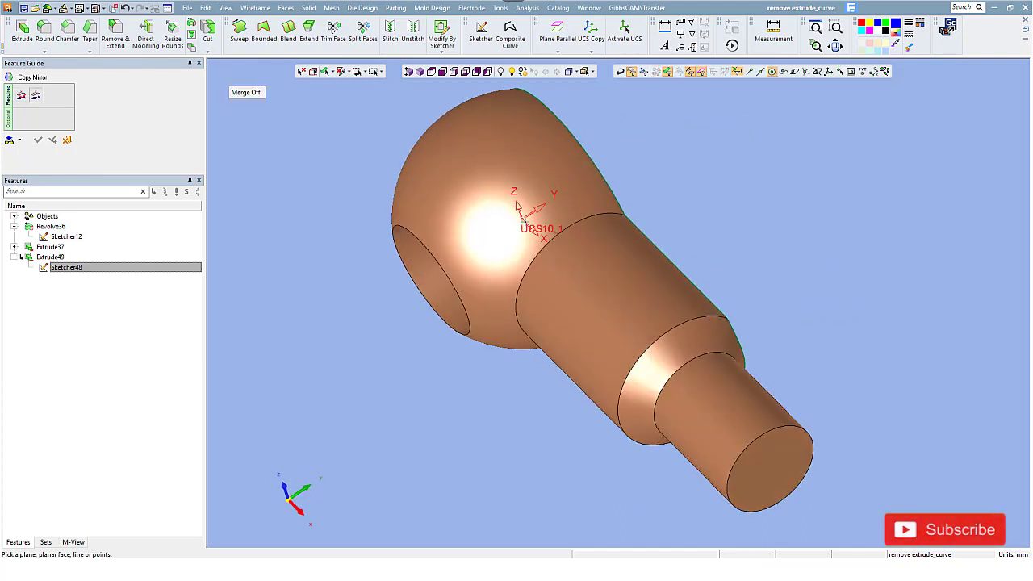
Step: Create a ZX main plane on the active UCS
left_click(255, 7)
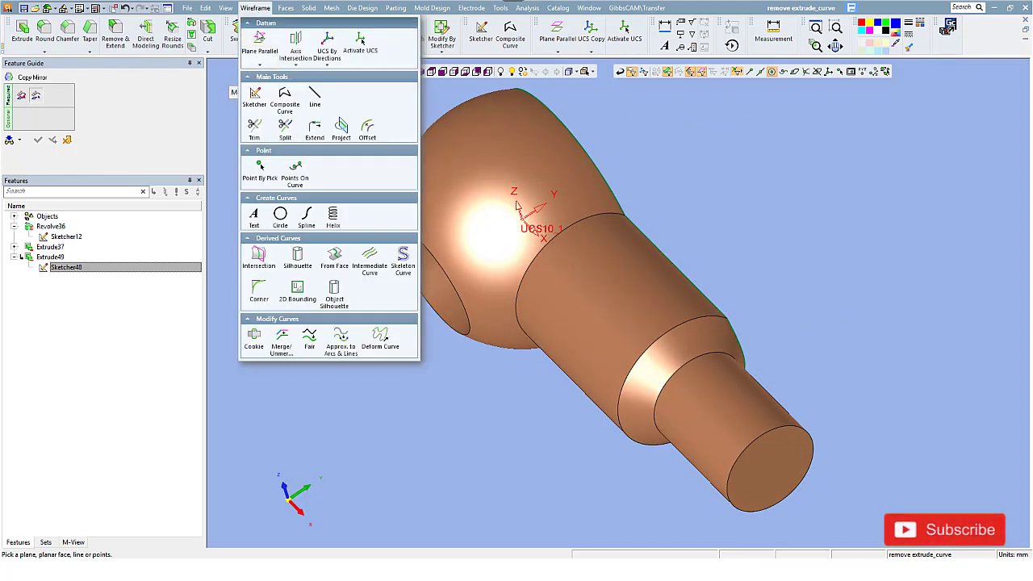
left_click(258, 65)
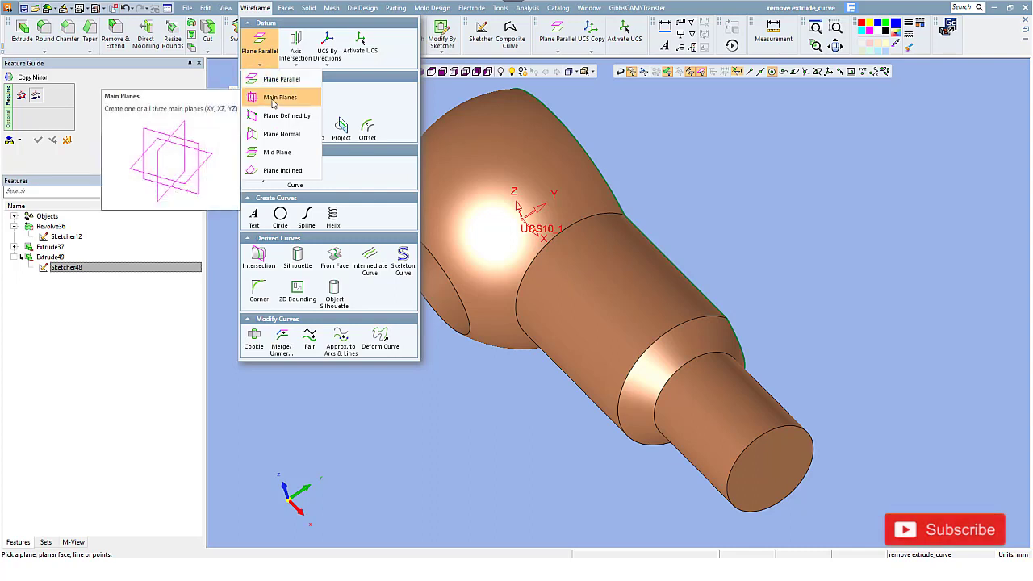
left_click(275, 95)
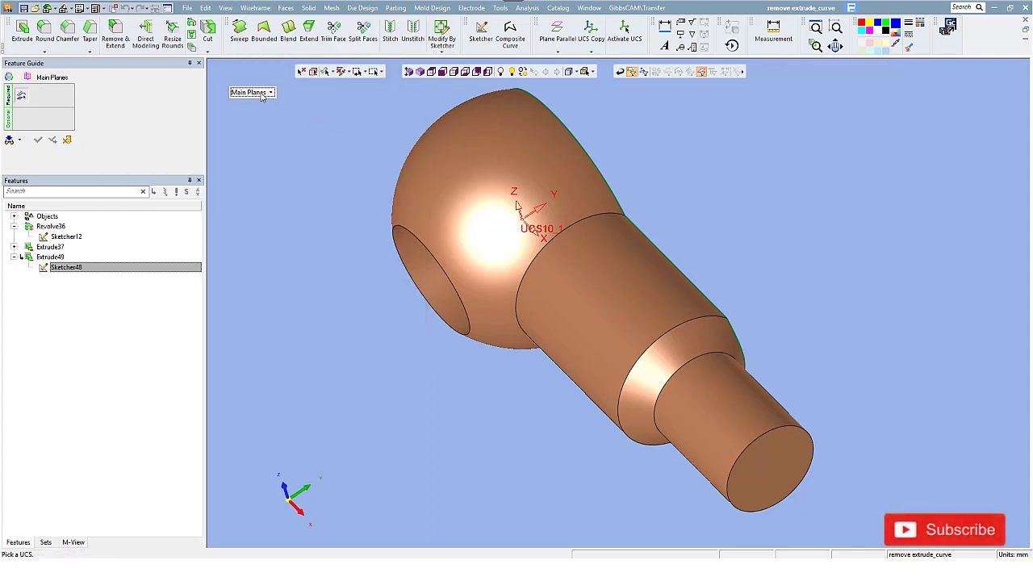
left_click(257, 92)
left_click(271, 139)
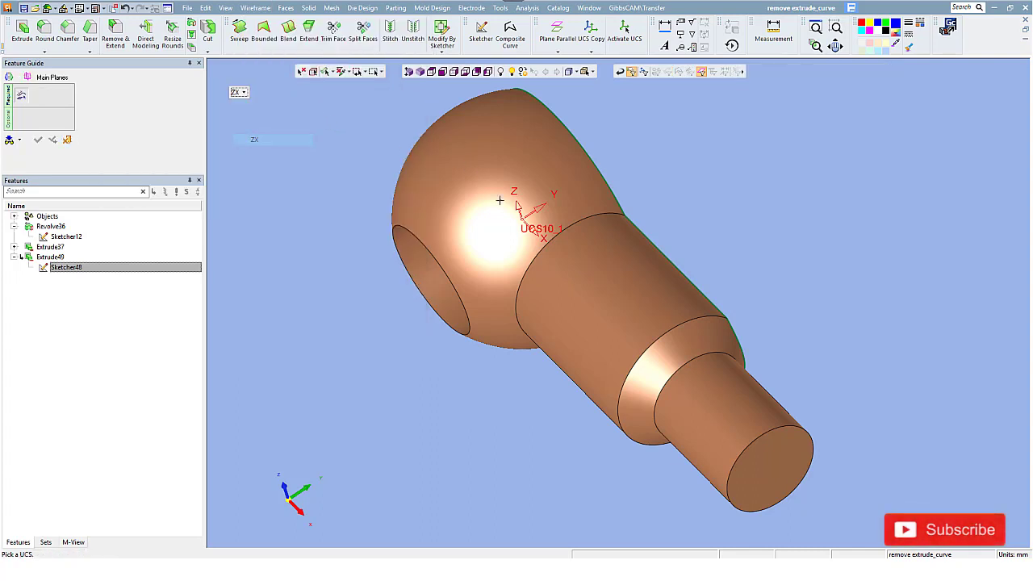
left_click(515, 214)
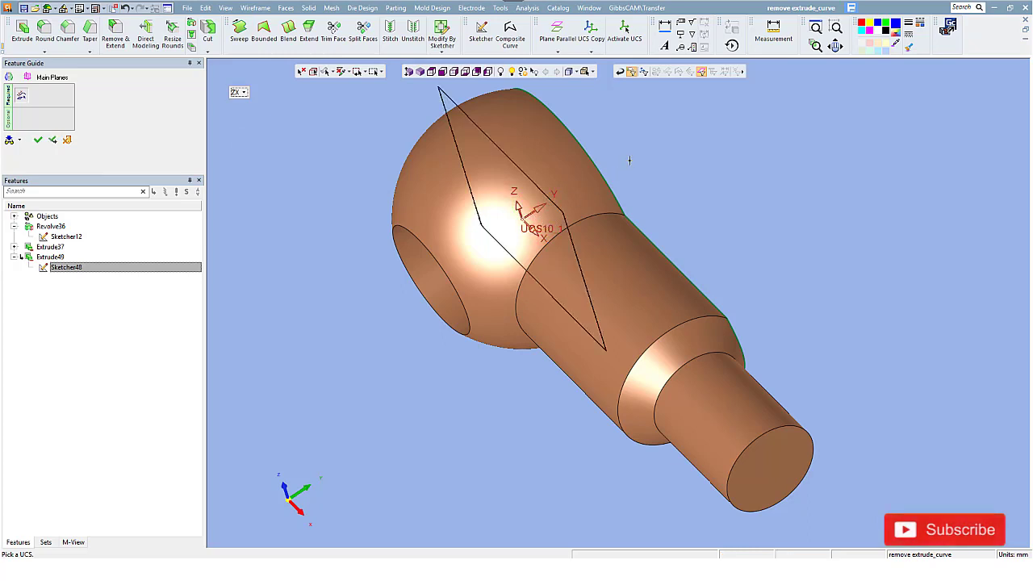
middle_click(565, 162)
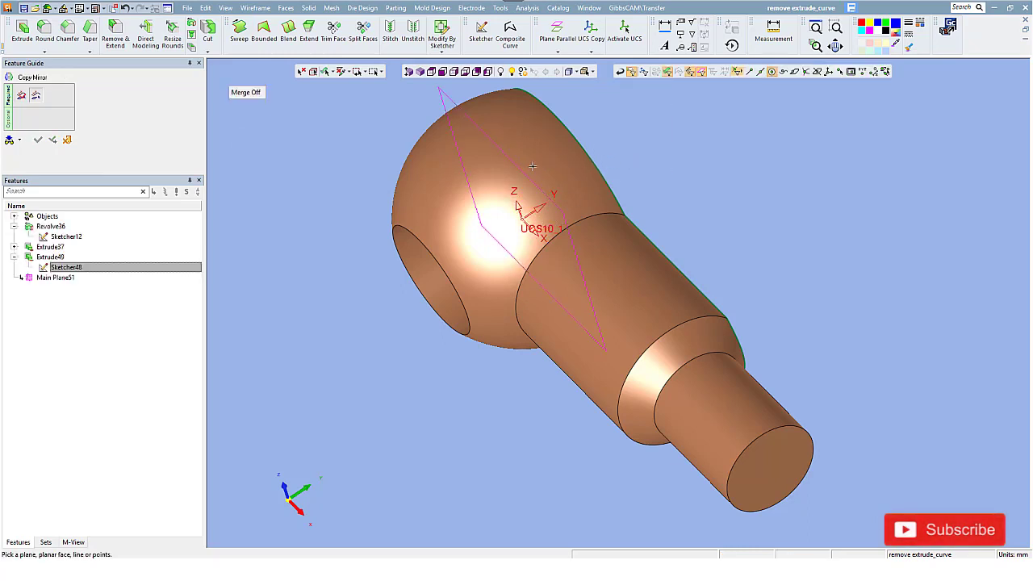
Step: Mirror across the ZX plane with Merge on and finish the copy
left_click(517, 169)
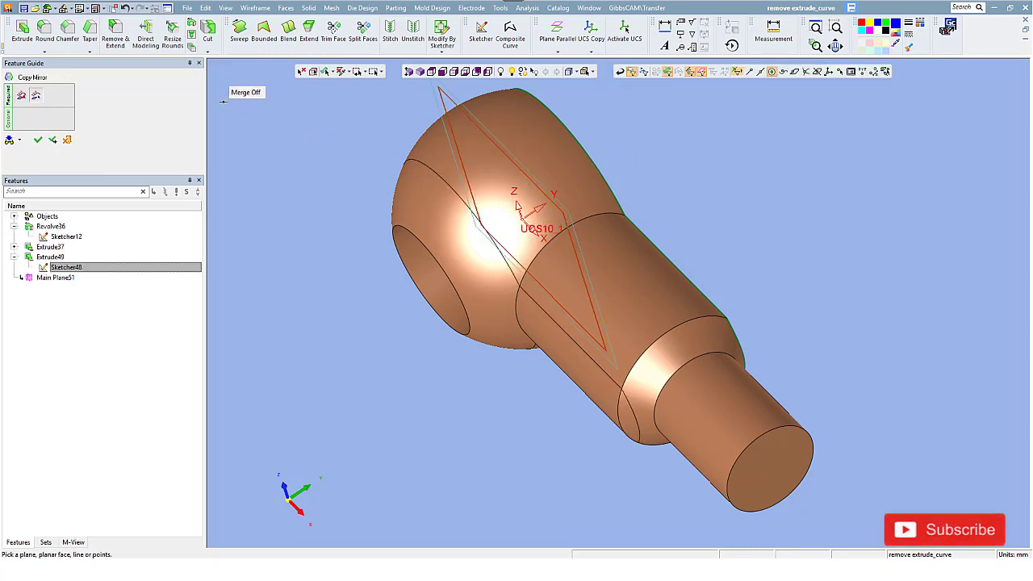
left_click(245, 93)
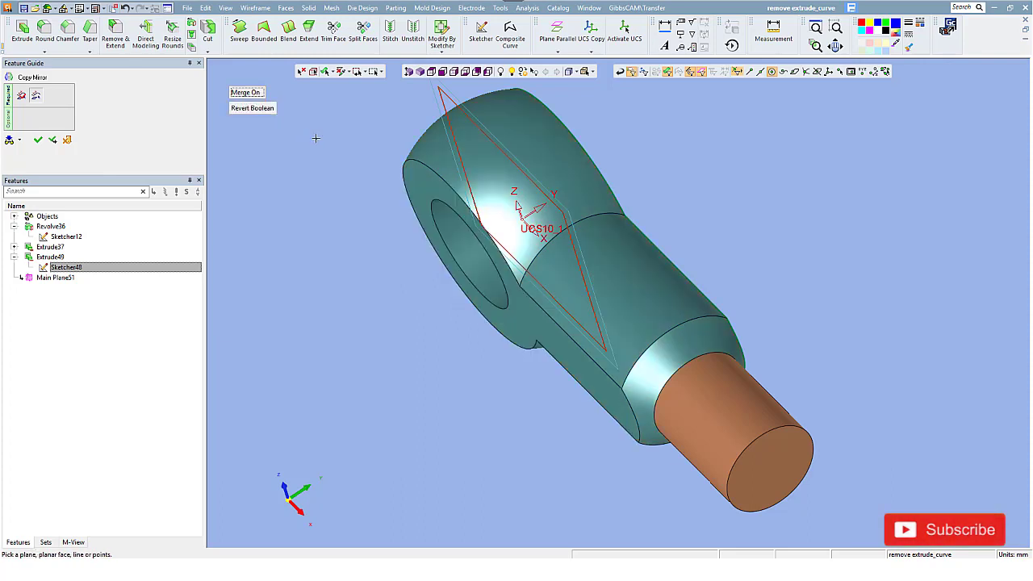
middle_click(317, 140)
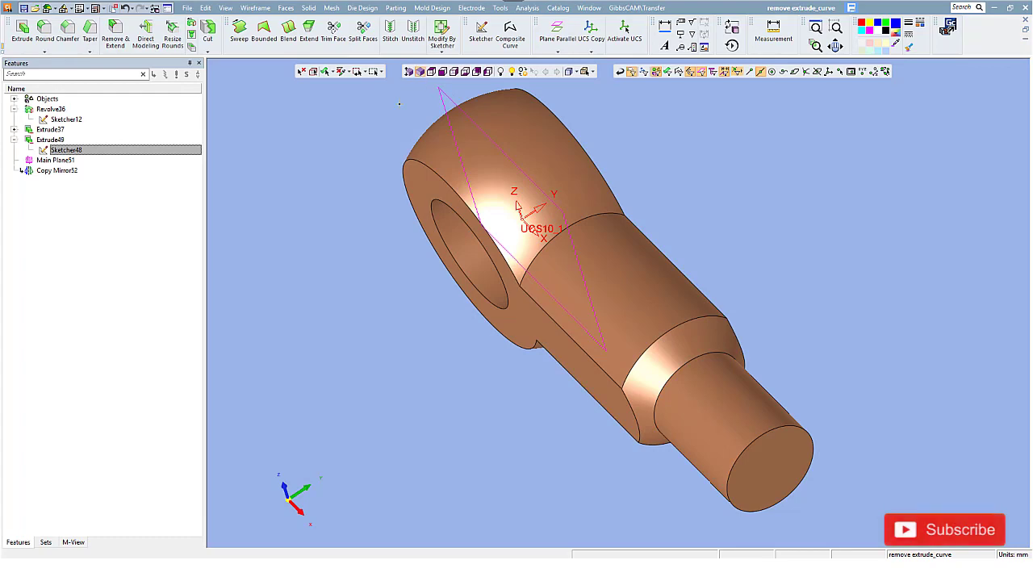
Step: Delete Extrude49, Sketcher48, Main Plane51 and Copy Mirror52 from the feature tree
key("Home")
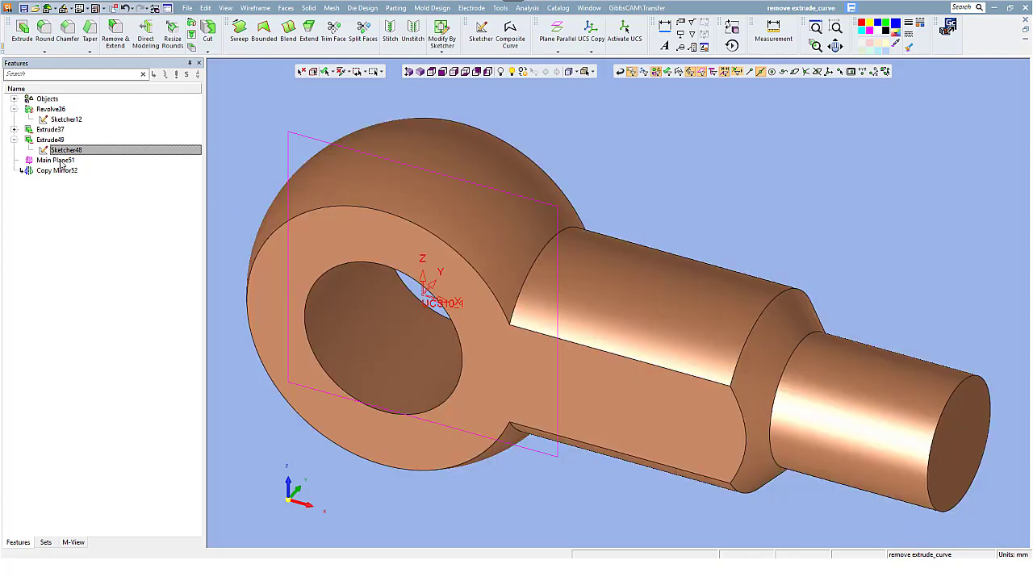
left_click(50, 142)
left_click(57, 161, "ctrl")
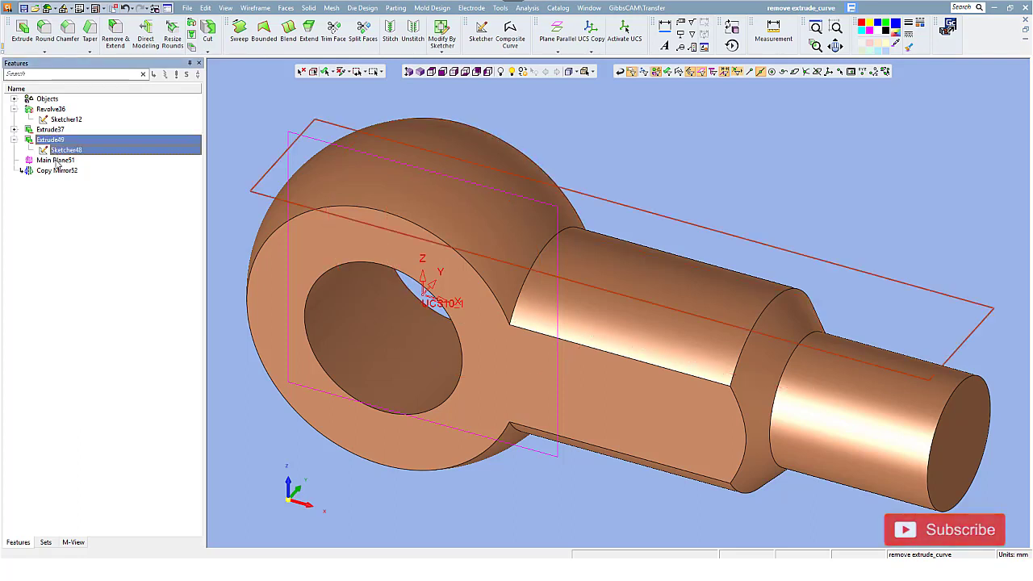
left_click(57, 173, "ctrl")
right_click(55, 171)
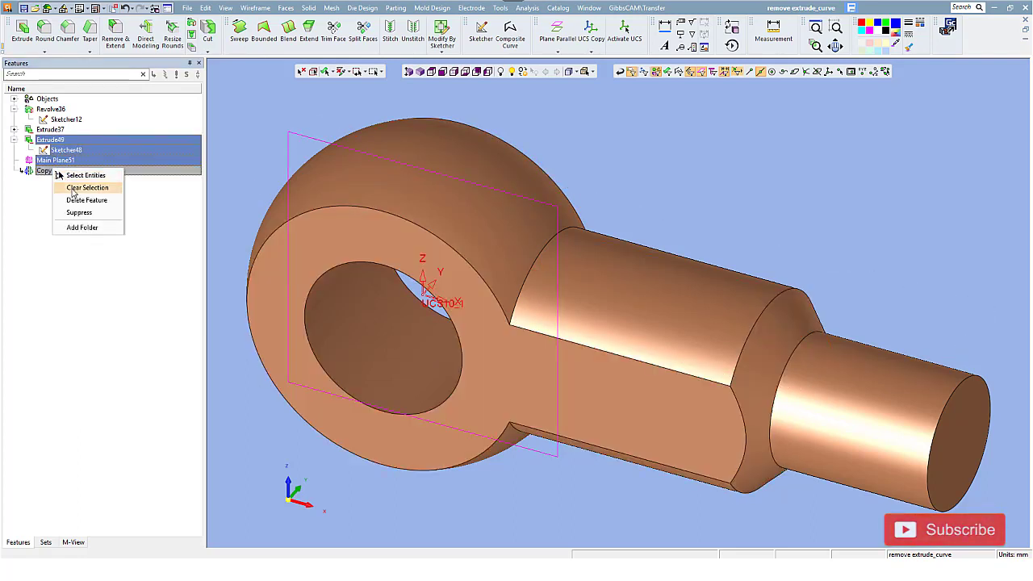
left_click(79, 201)
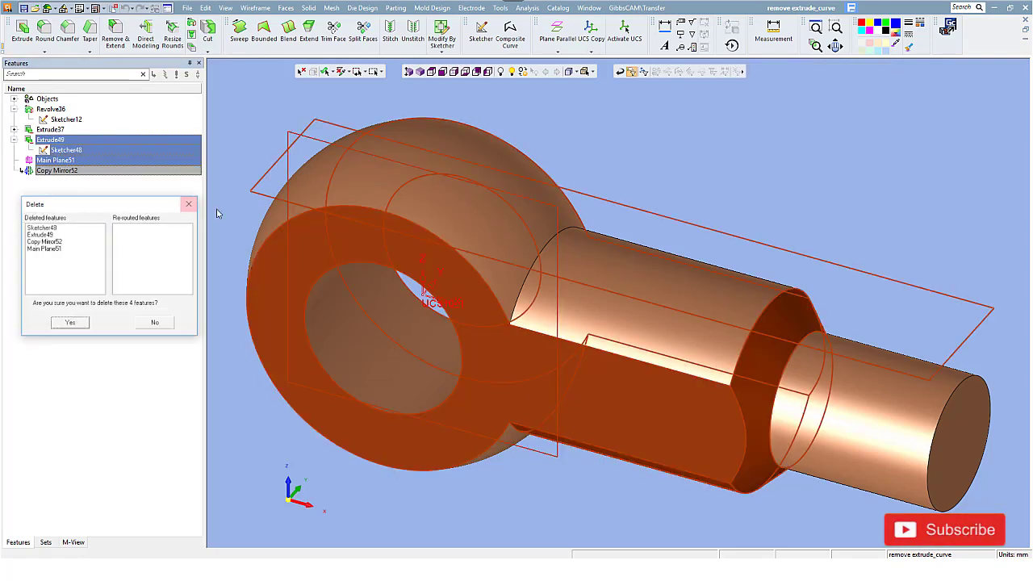
left_click(75, 321)
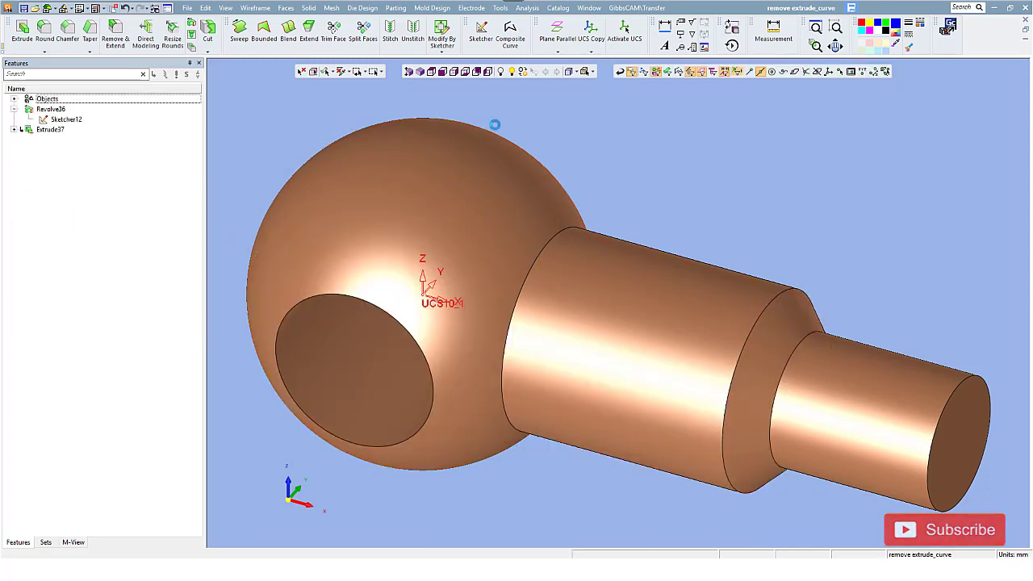
Step: Start a top-view sketch and draw a rectangle spanning from the eye past the shank end
left_click(481, 32)
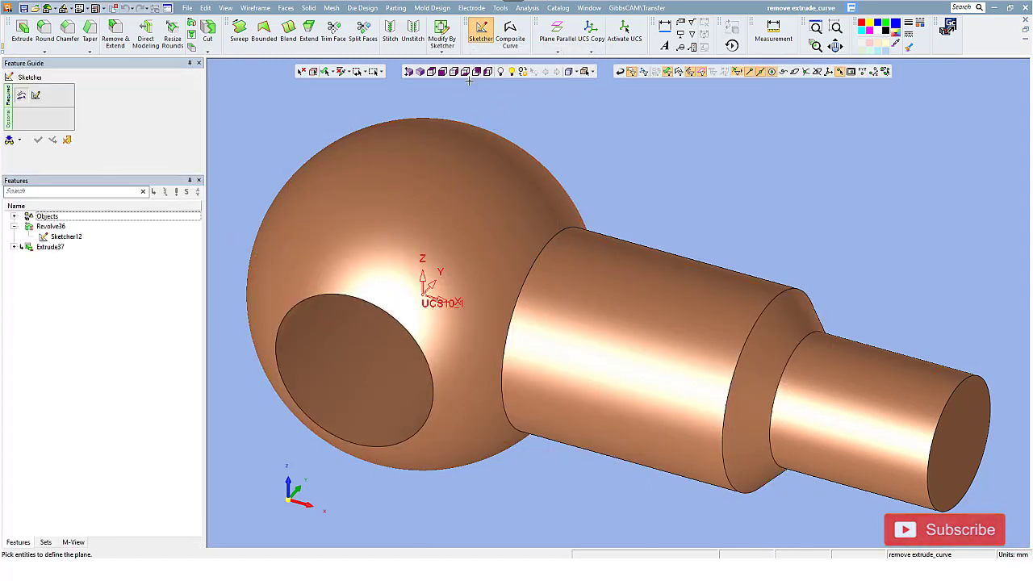
left_click(437, 72)
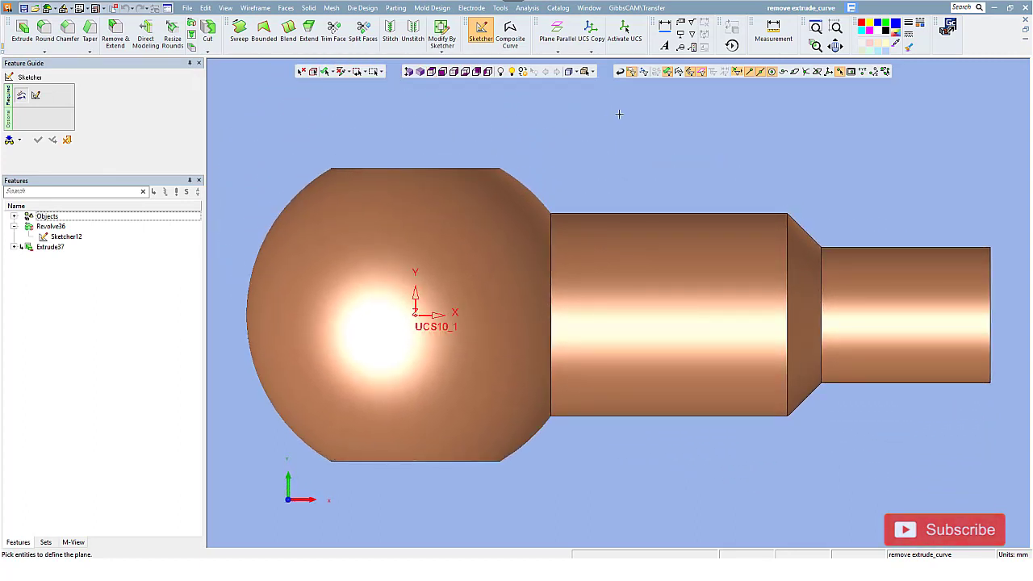
middle_click(605, 134)
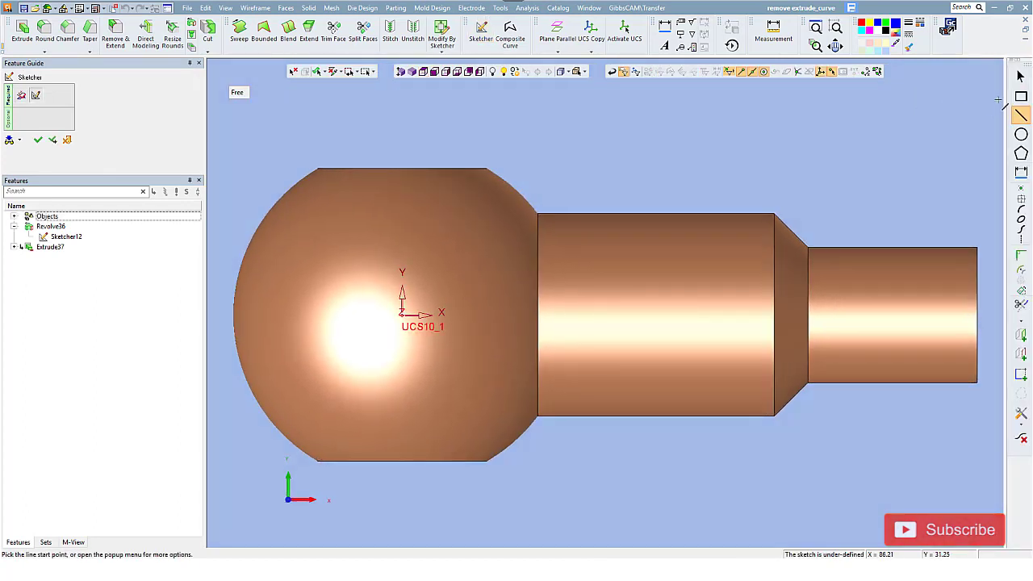
left_click(1021, 97)
scroll(620, 161, "down", 2)
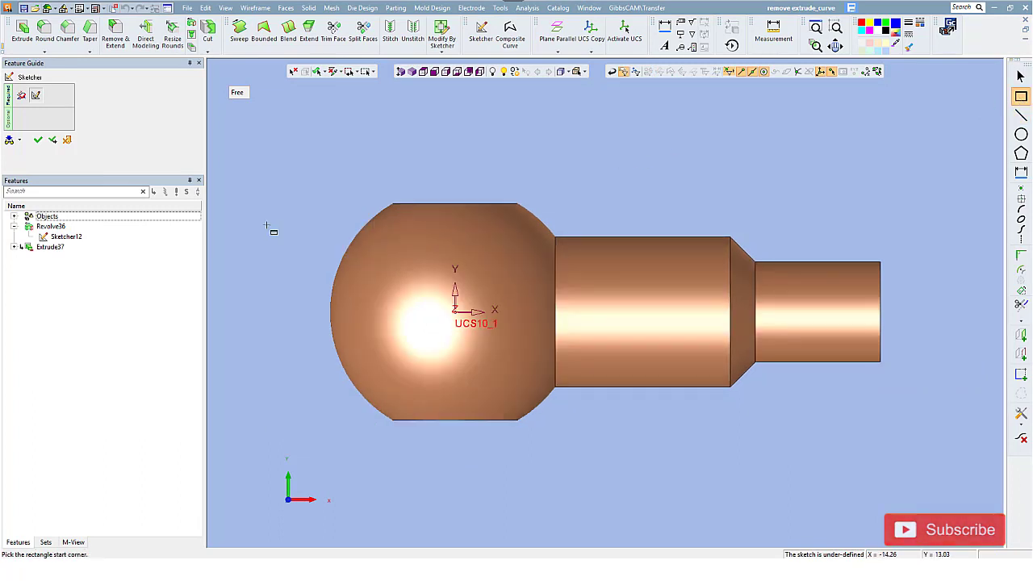
left_click(266, 226)
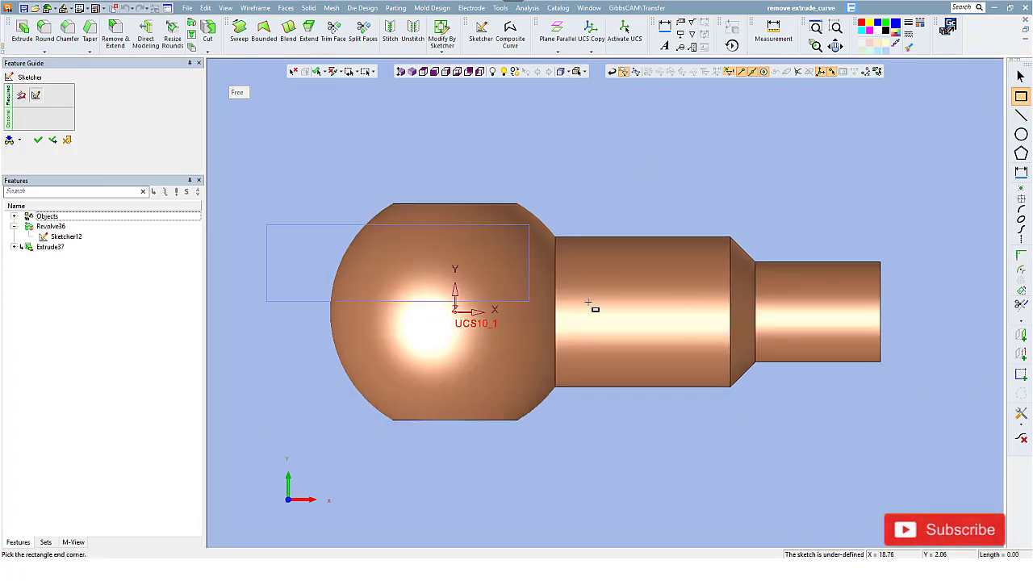
left_click(912, 374)
key("Escape")
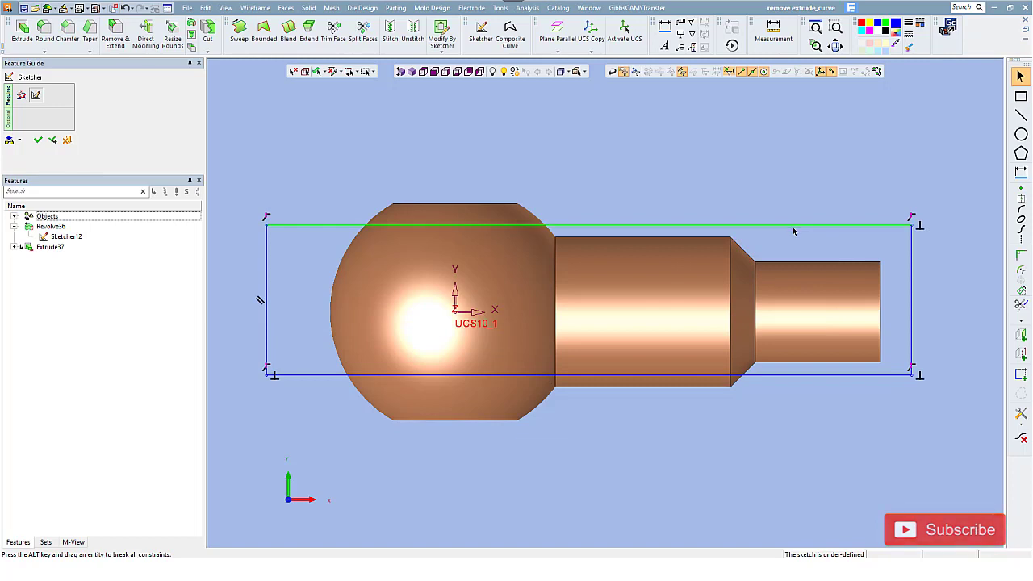
left_click_drag(796, 231, 795, 251)
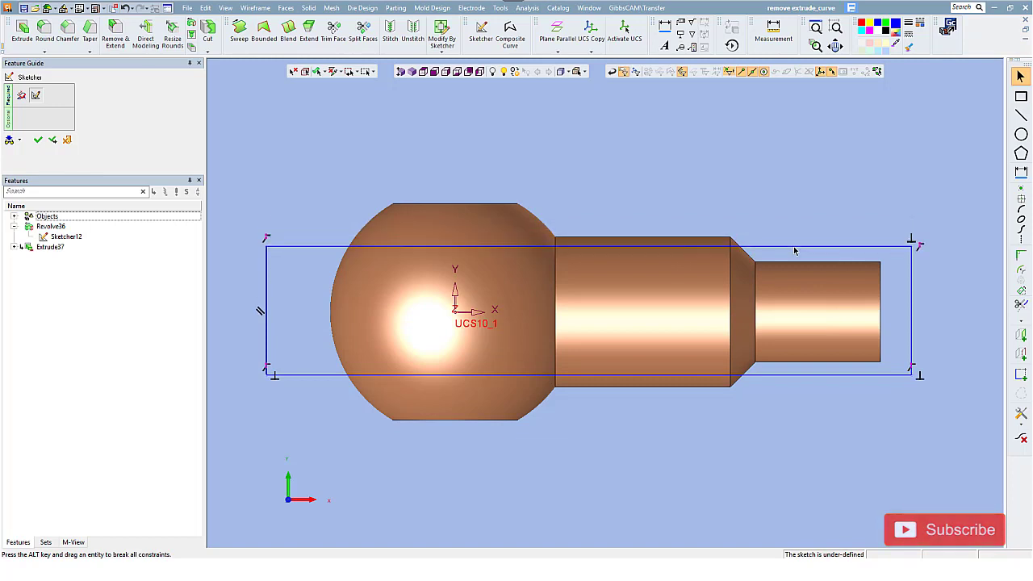
Step: Dimension the rectangle's height to 25 mm and finish the sketch
right_click(807, 194)
left_click(836, 295)
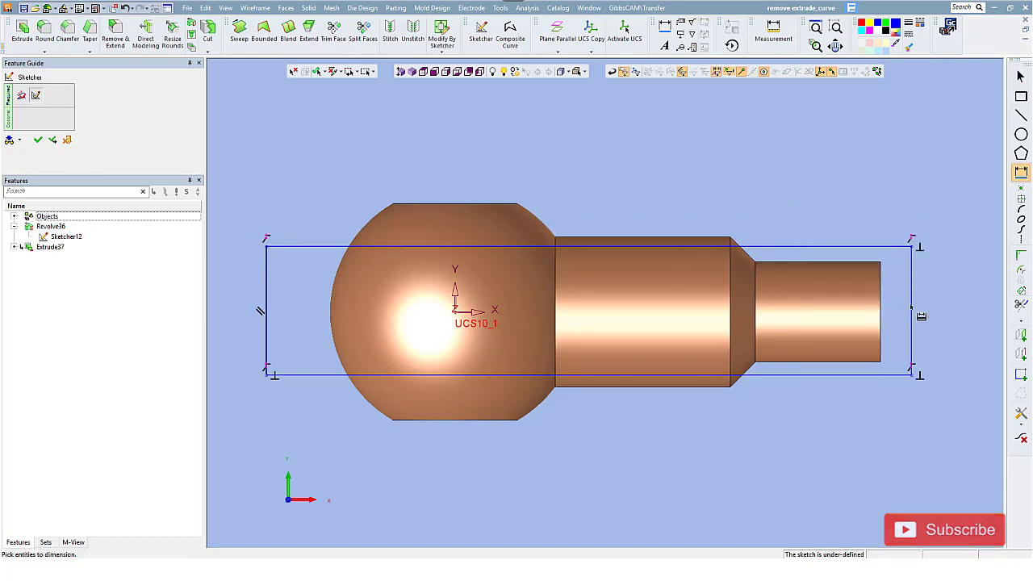
left_click(911, 308)
left_click(932, 307)
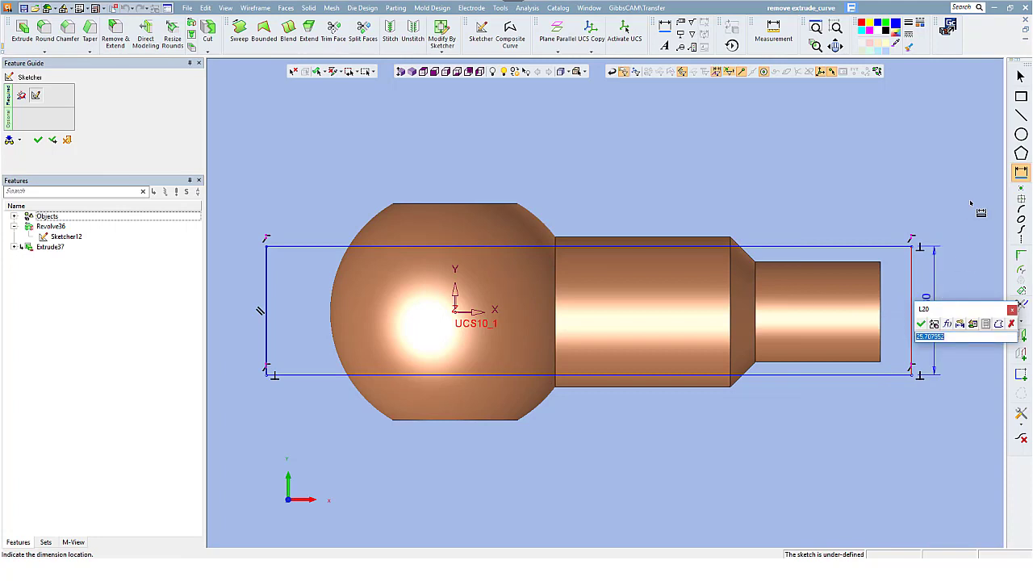
type("3")
key("Return")
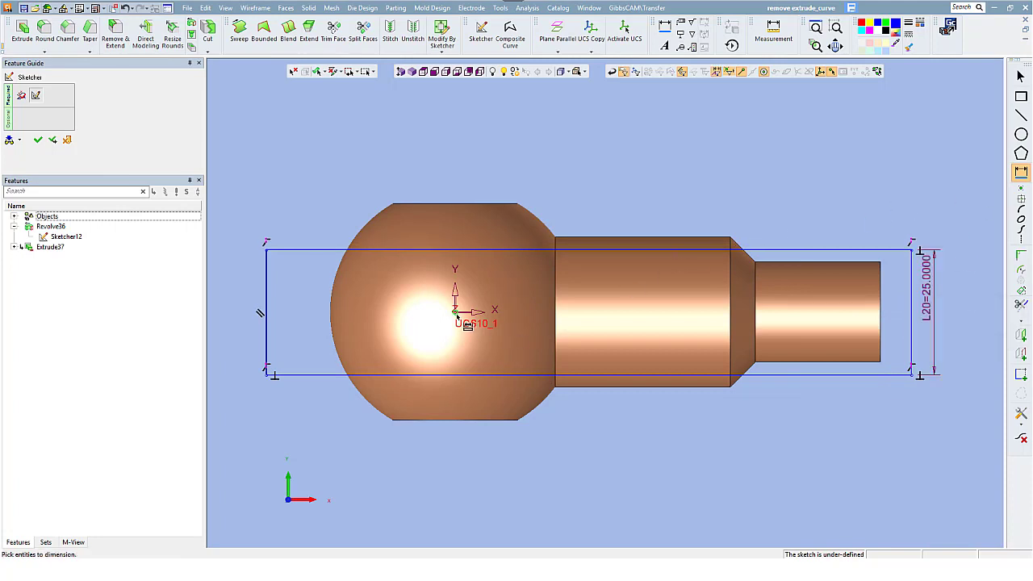
key("Escape")
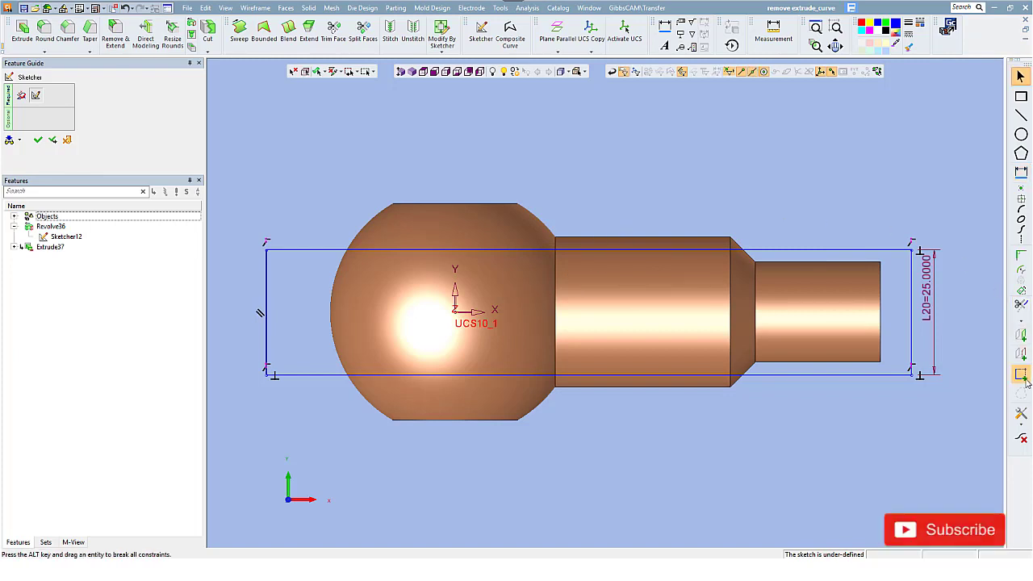
left_click(1025, 380)
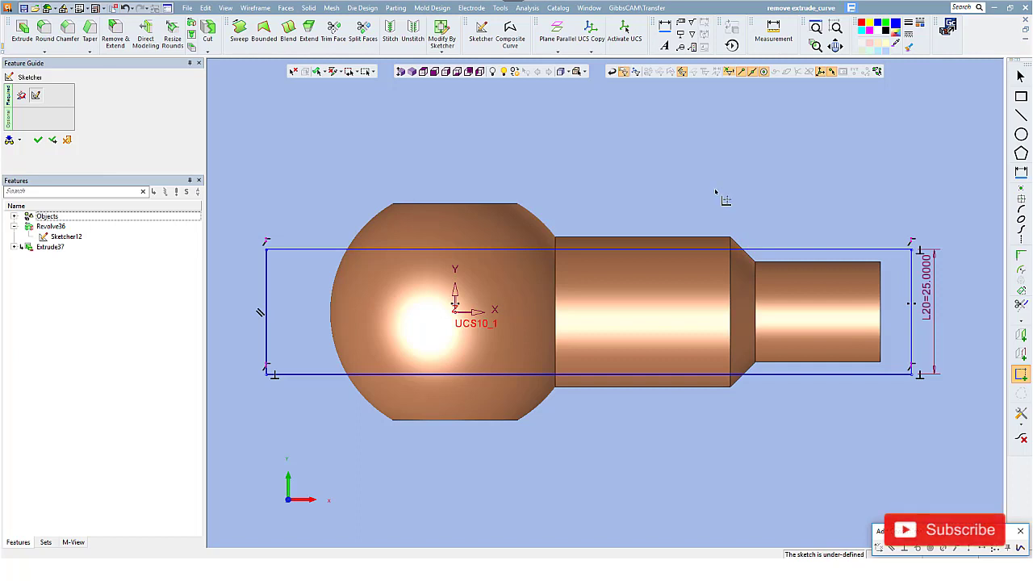
key("Escape")
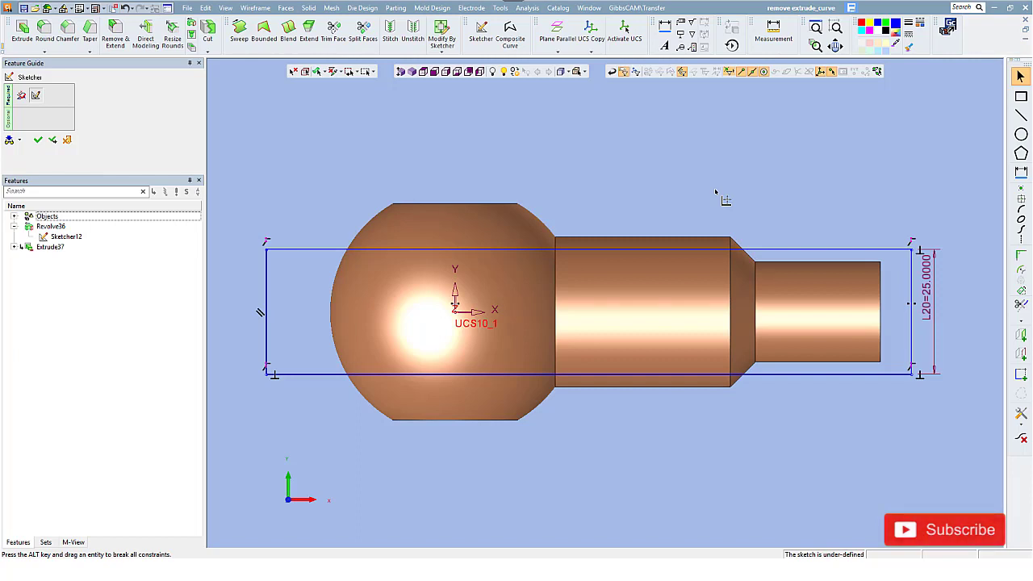
right_click(715, 192)
left_click(726, 194)
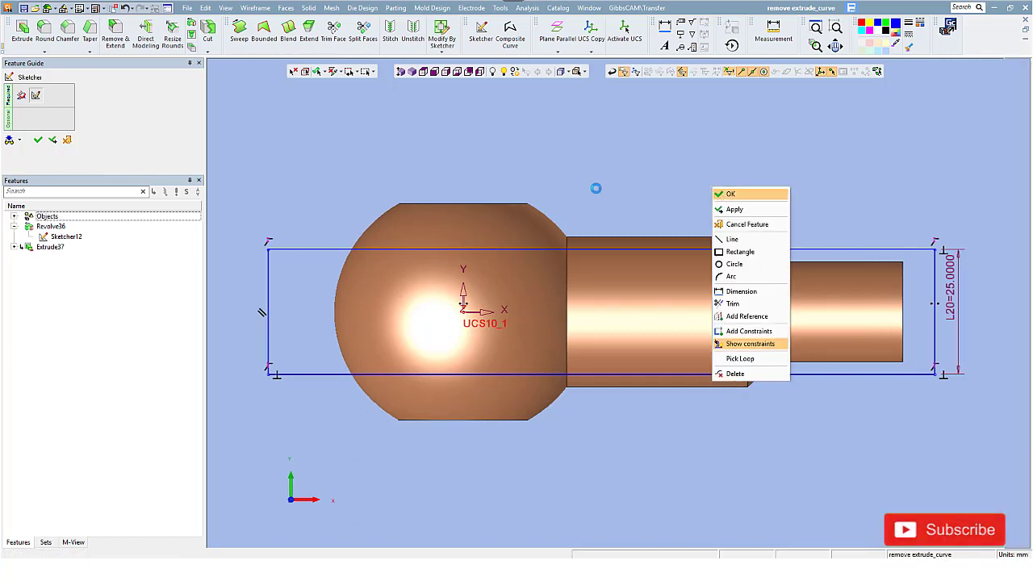
Step: Extrude the rectangle sketch as a Remove, Through, Both Sides cut outside the rectangle
left_click(431, 72)
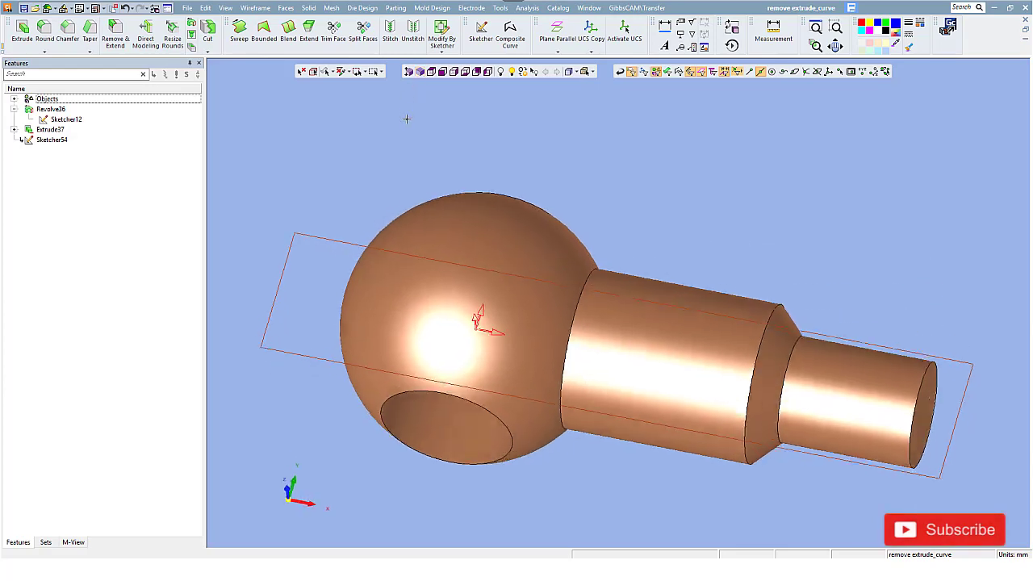
left_click(309, 8)
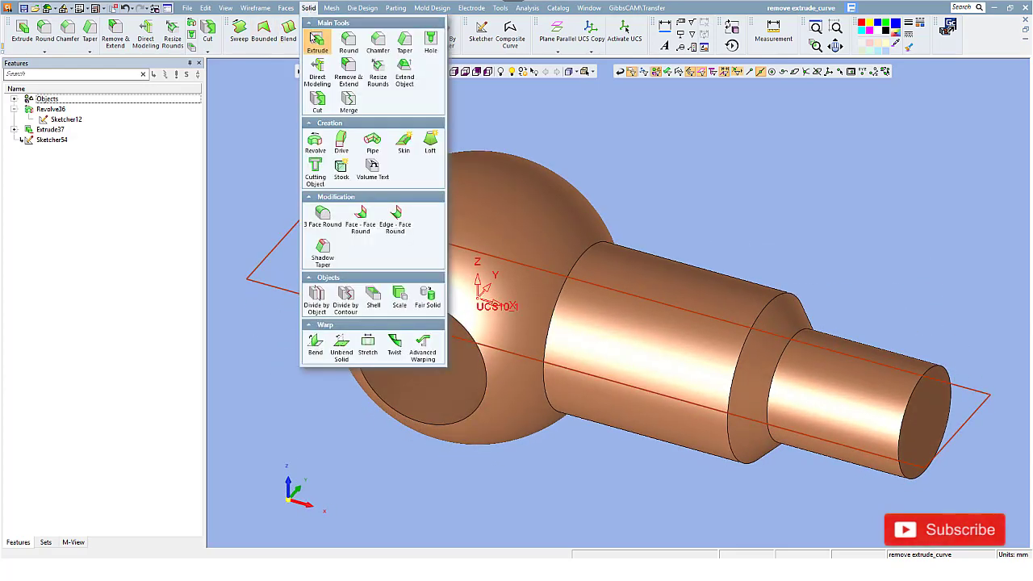
left_click(317, 42)
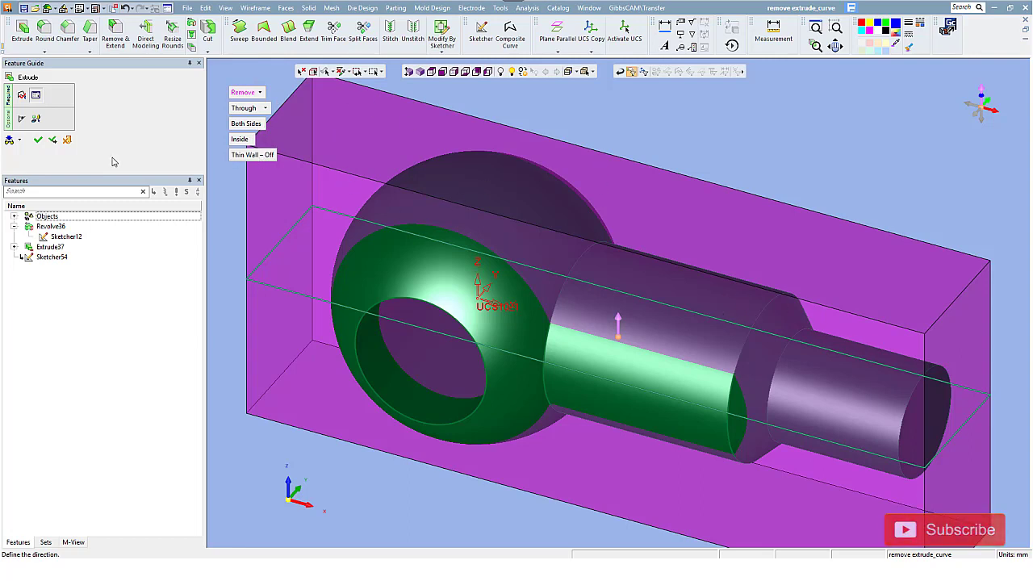
left_click(432, 73)
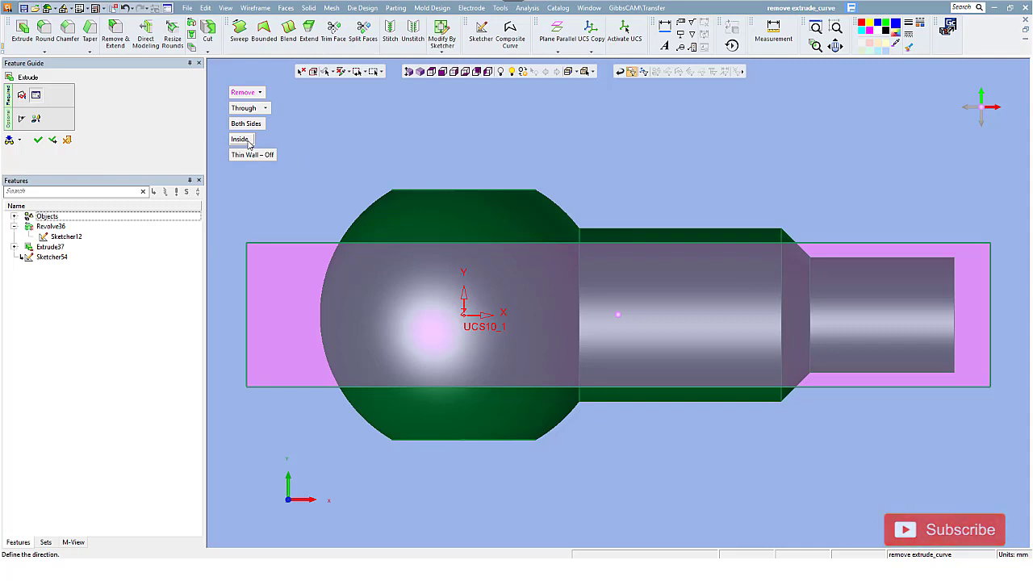
left_click(249, 141)
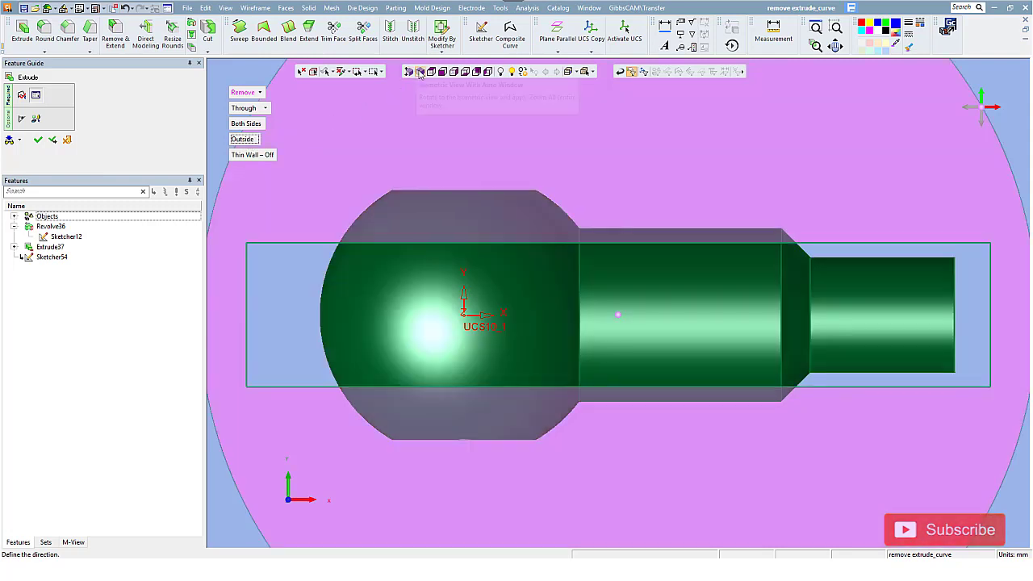
left_click(408, 72)
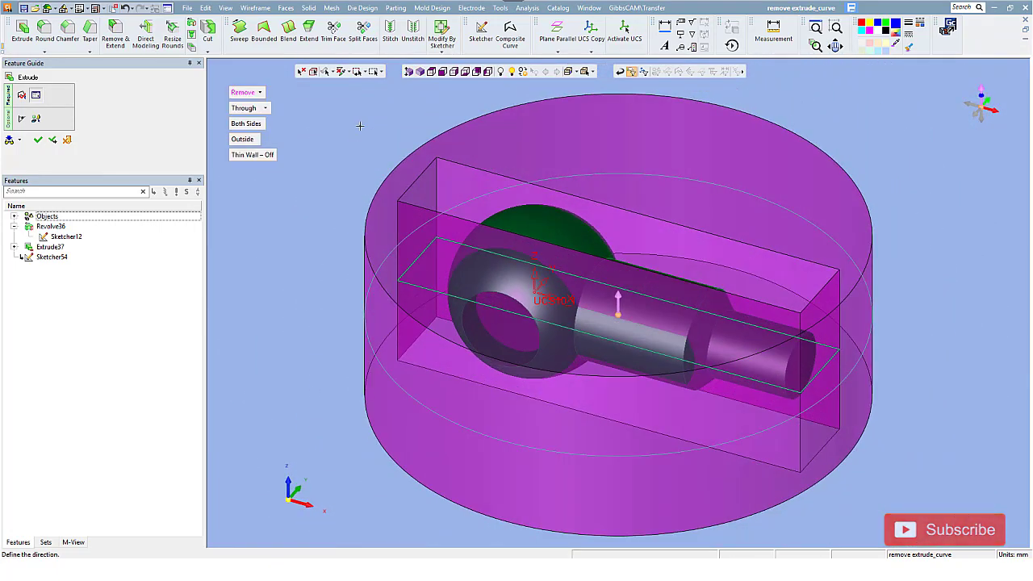
right_click(360, 126)
left_click(361, 127)
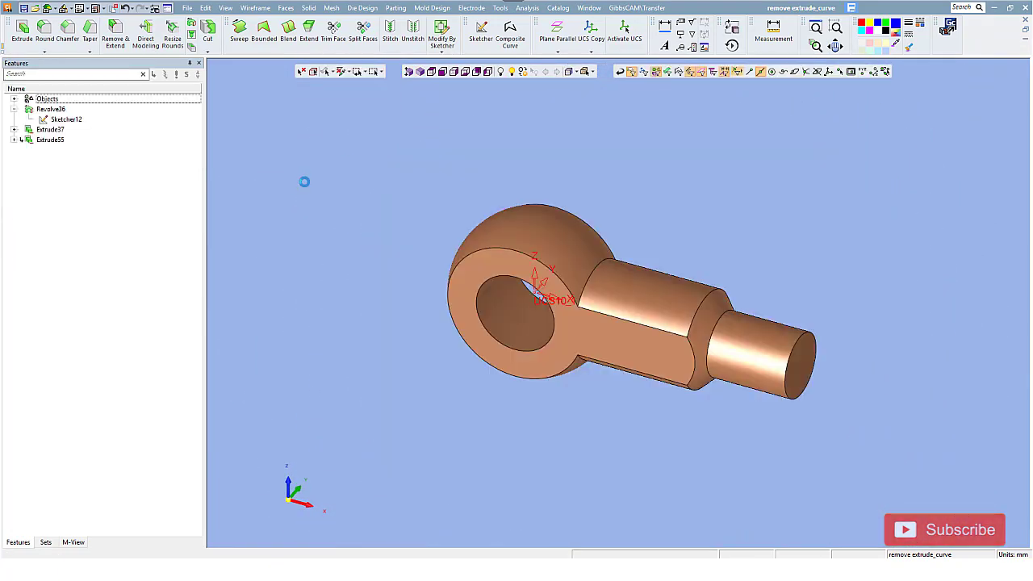
Step: Start a sketch on the shank's end face and draw a rectangle across it
left_click(481, 33)
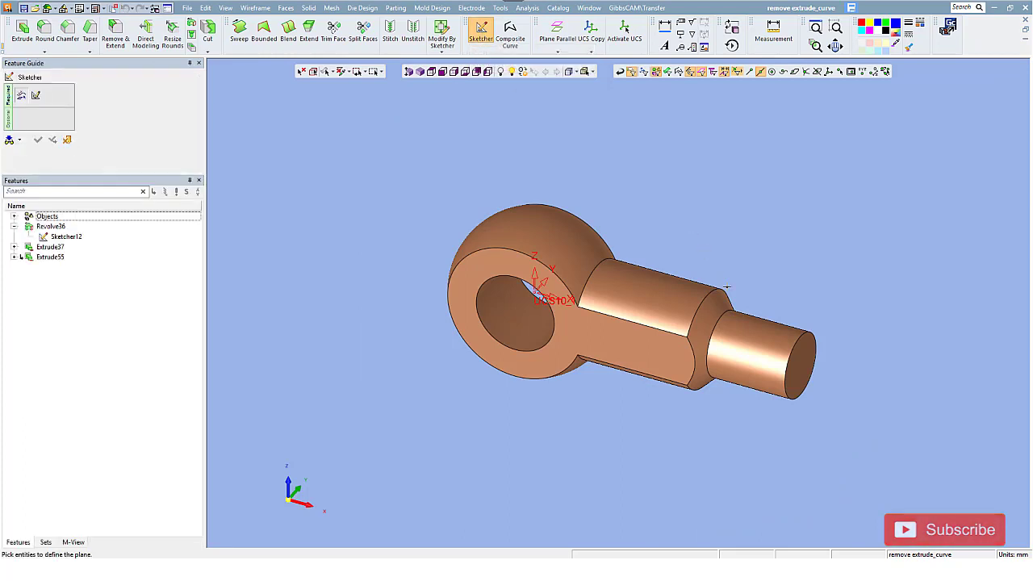
left_click(802, 369)
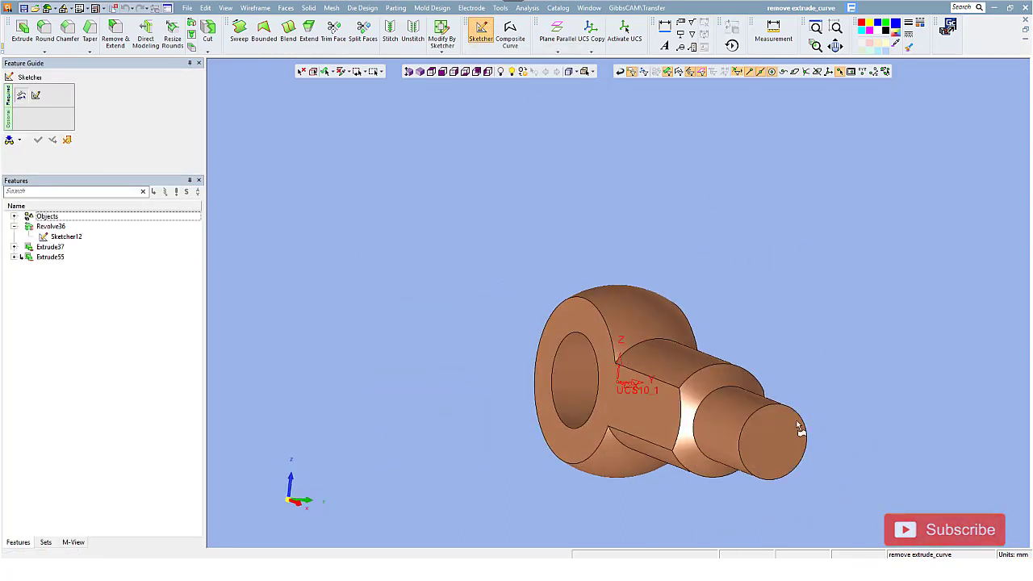
left_click(799, 430)
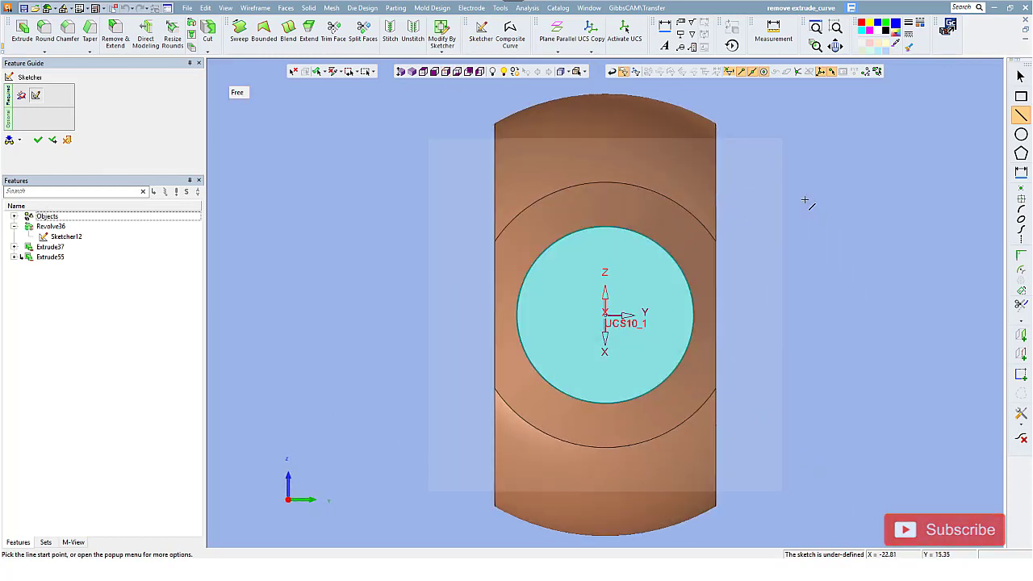
left_click(1021, 96)
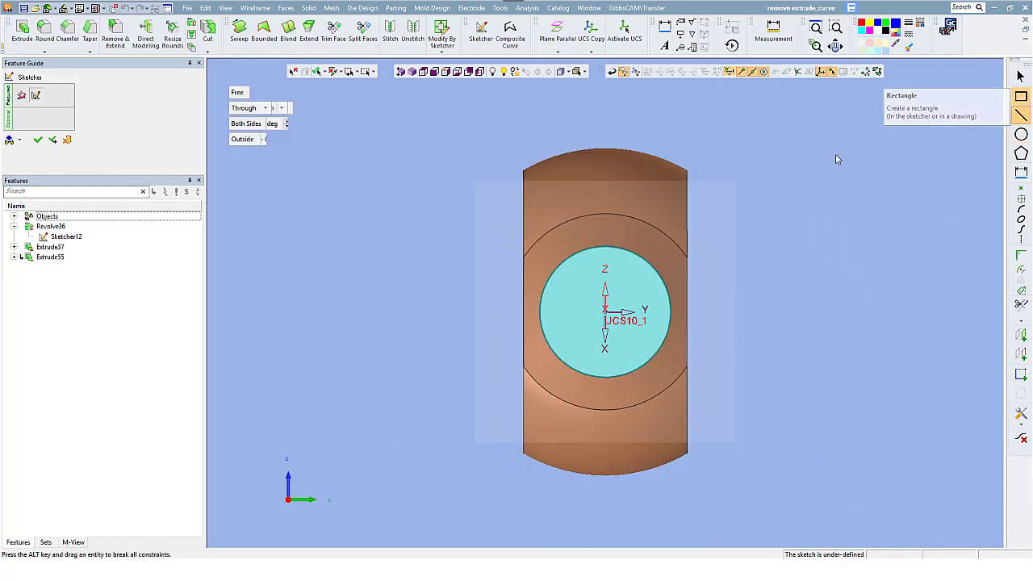
left_click(489, 279)
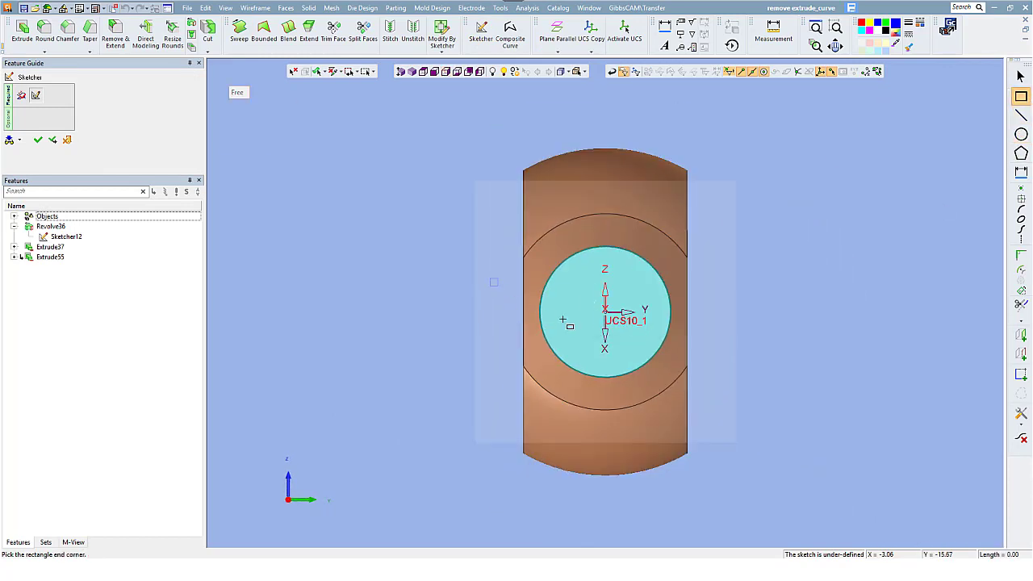
left_click(730, 347)
Step: Dimension the rectangle's height to 12 mm
right_click(783, 273)
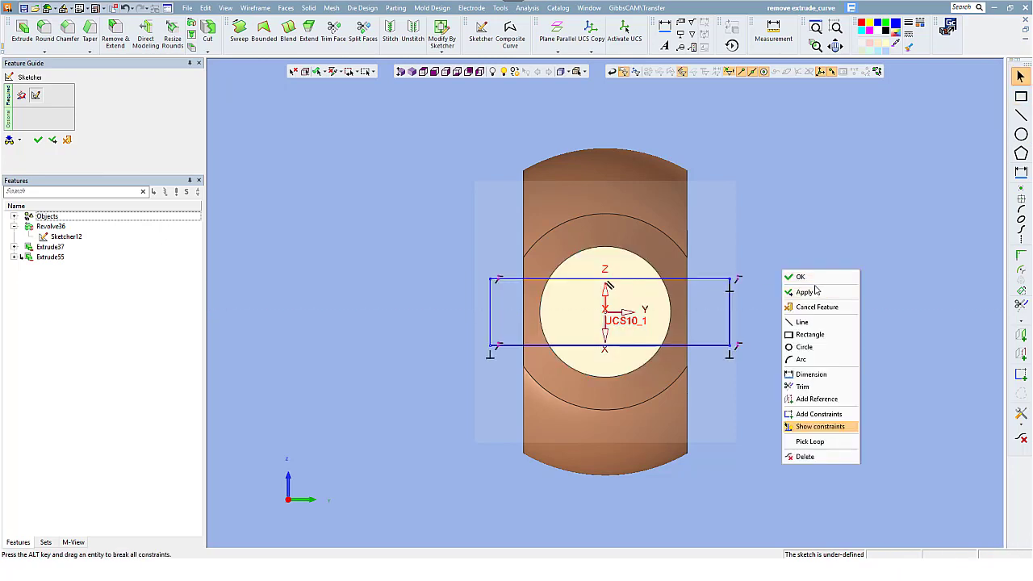
left_click(813, 373)
left_click(731, 321)
left_click(775, 322)
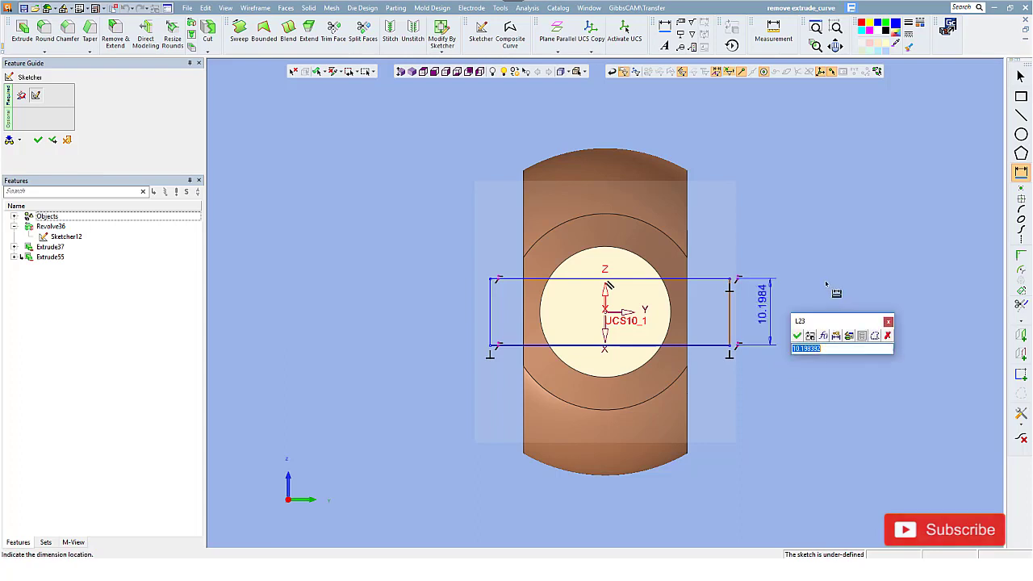
type("12")
key("Return")
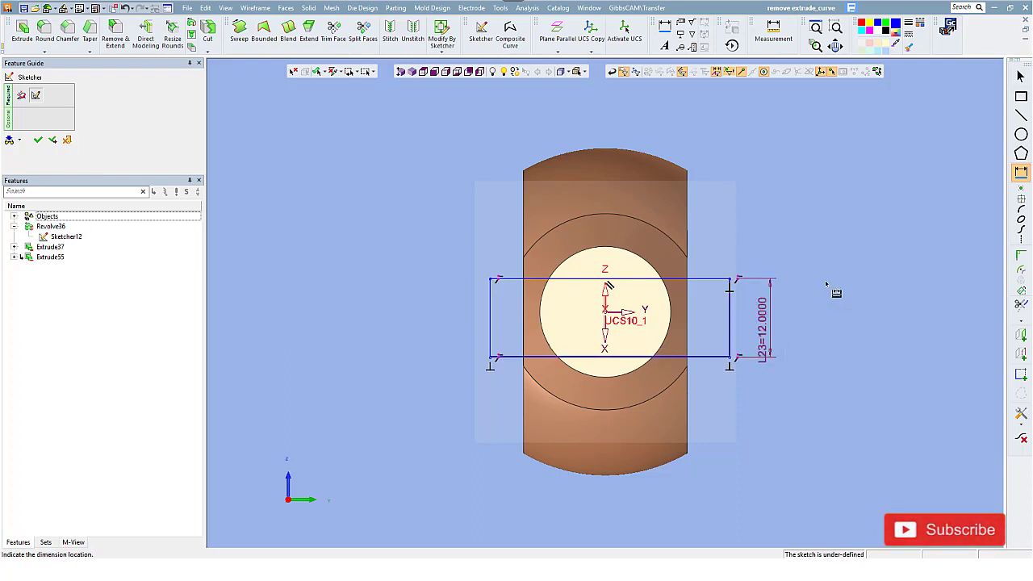
key("Escape")
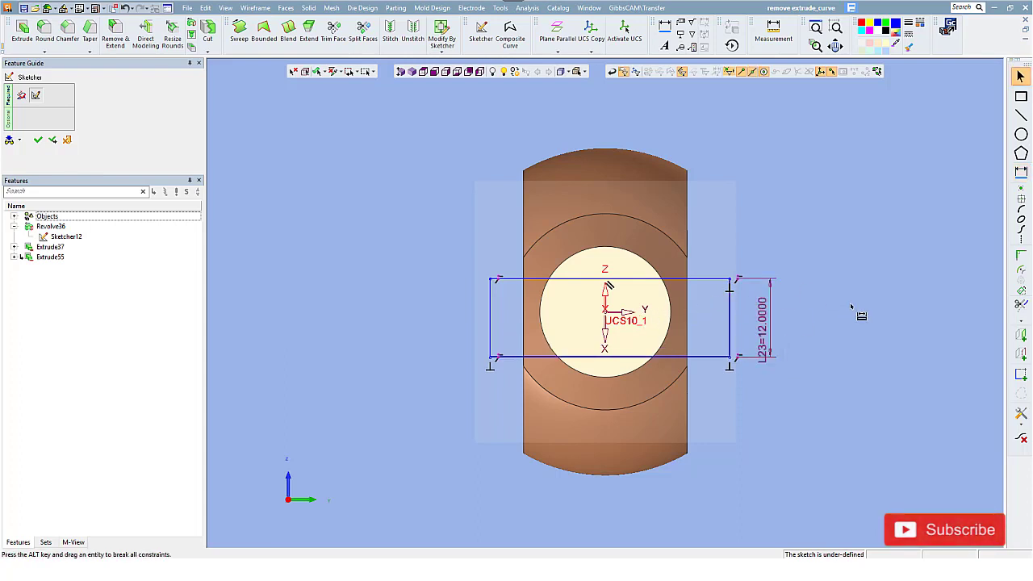
Step: Constrain the right-edge midpoint to the origin and finish the sketch
right_click(851, 305)
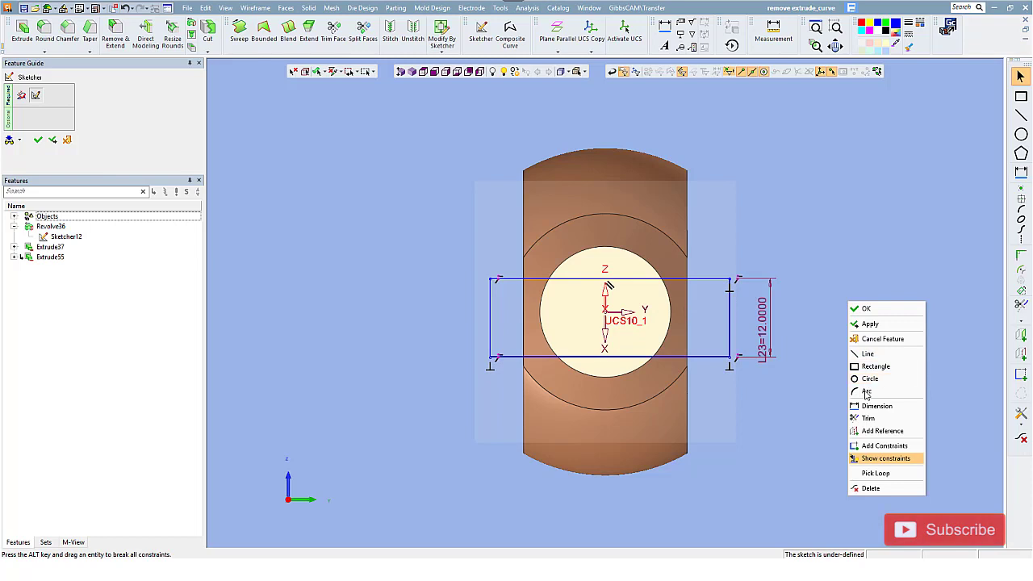
left_click(884, 446)
left_click(731, 321)
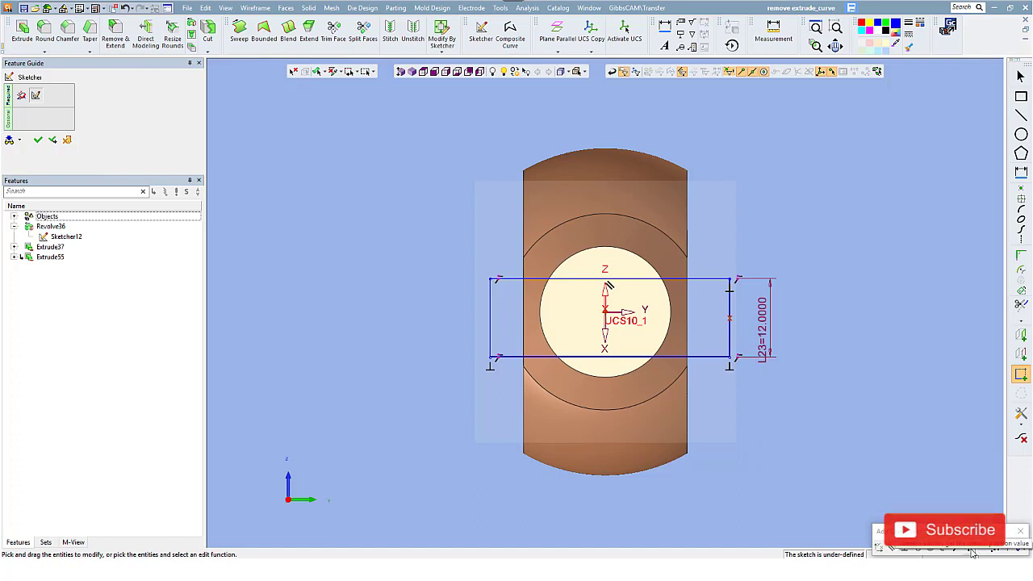
left_click(973, 553)
right_click(872, 362)
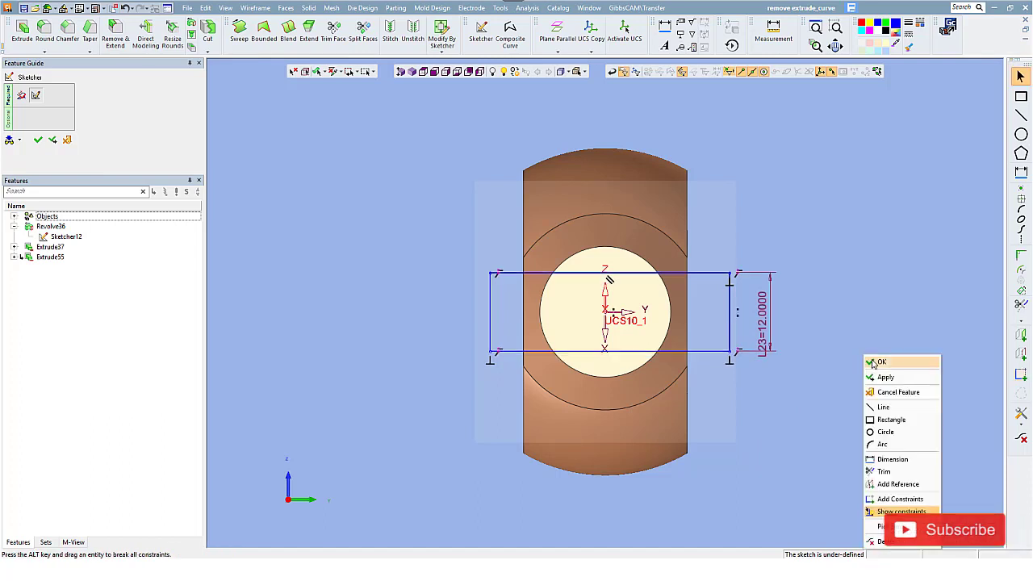
left_click(873, 362)
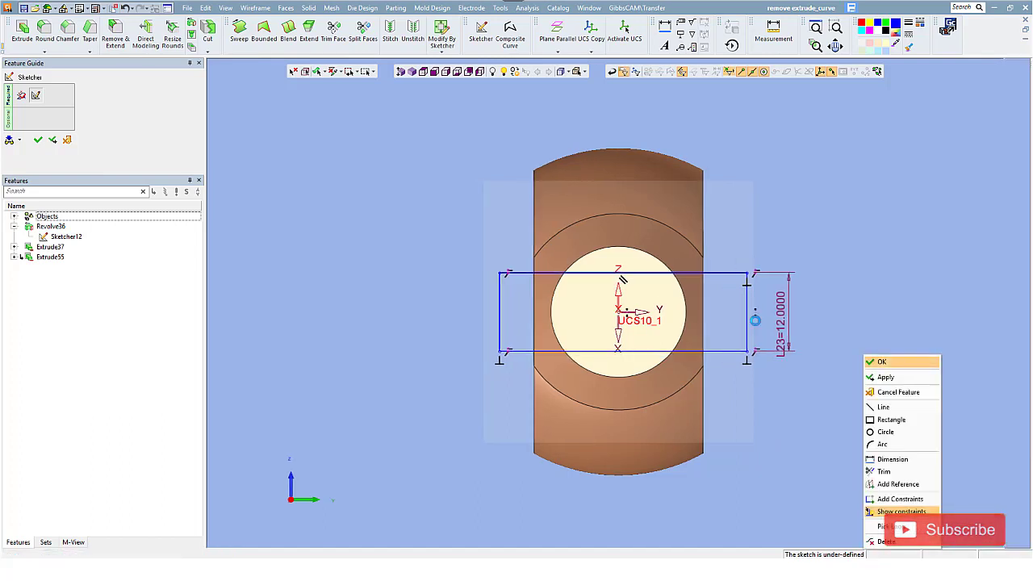
Step: Start a remove extrude from the new sketch with a one-sided delta extent
left_click(426, 73)
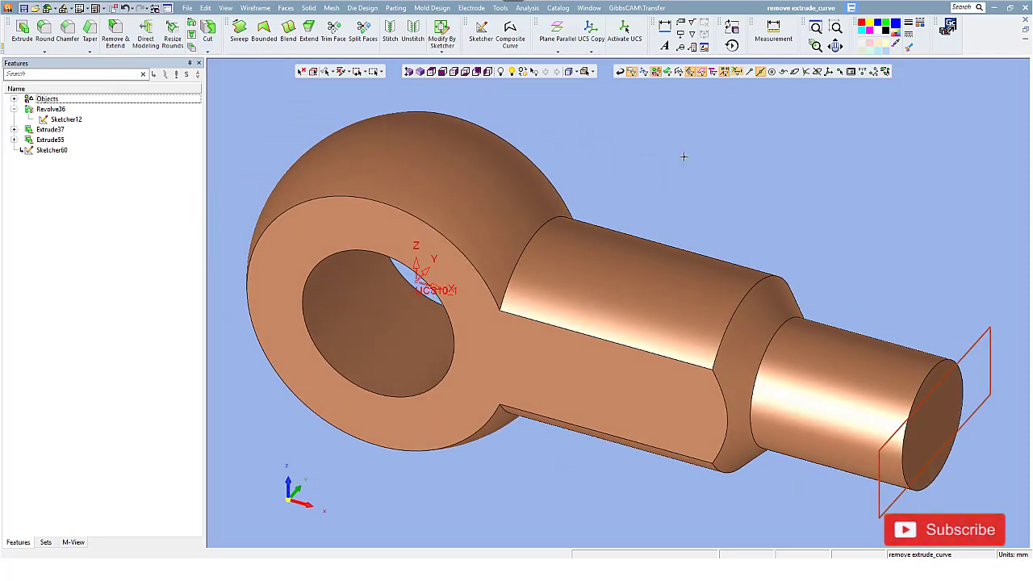
right_click(684, 156)
left_click(698, 167)
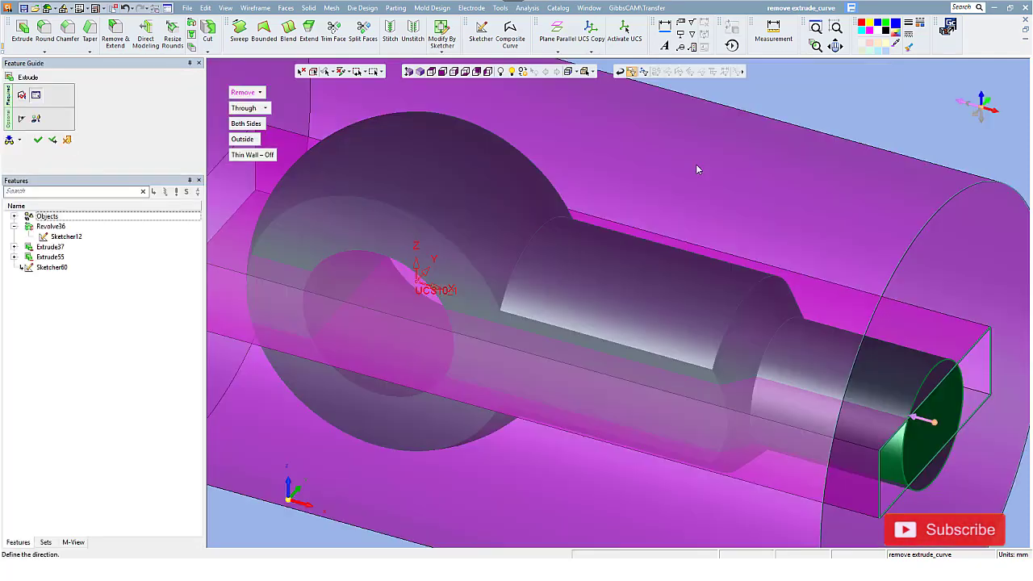
scroll(692, 164, "down", 2)
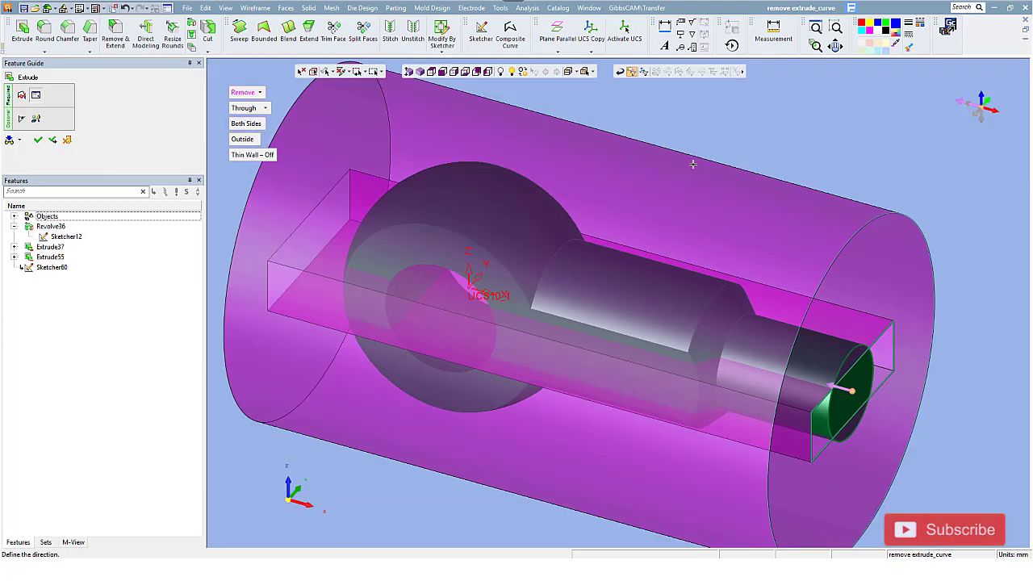
left_click(257, 110)
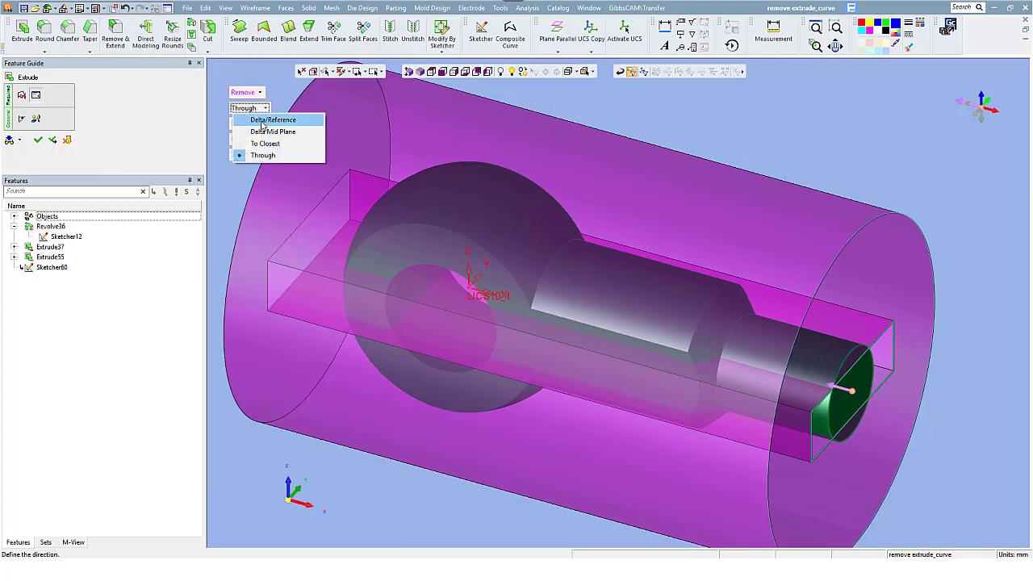
left_click(266, 121)
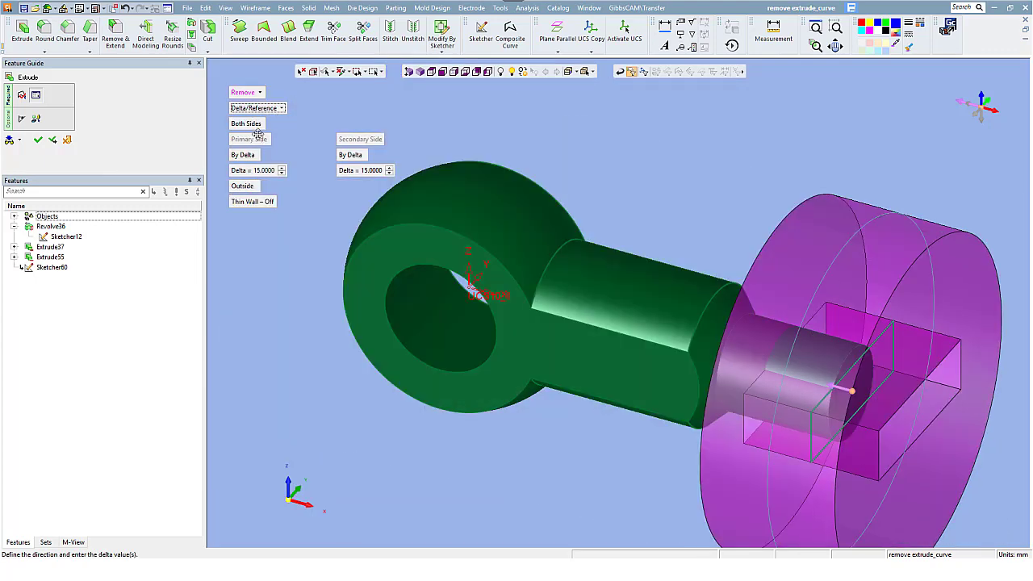
left_click(252, 125)
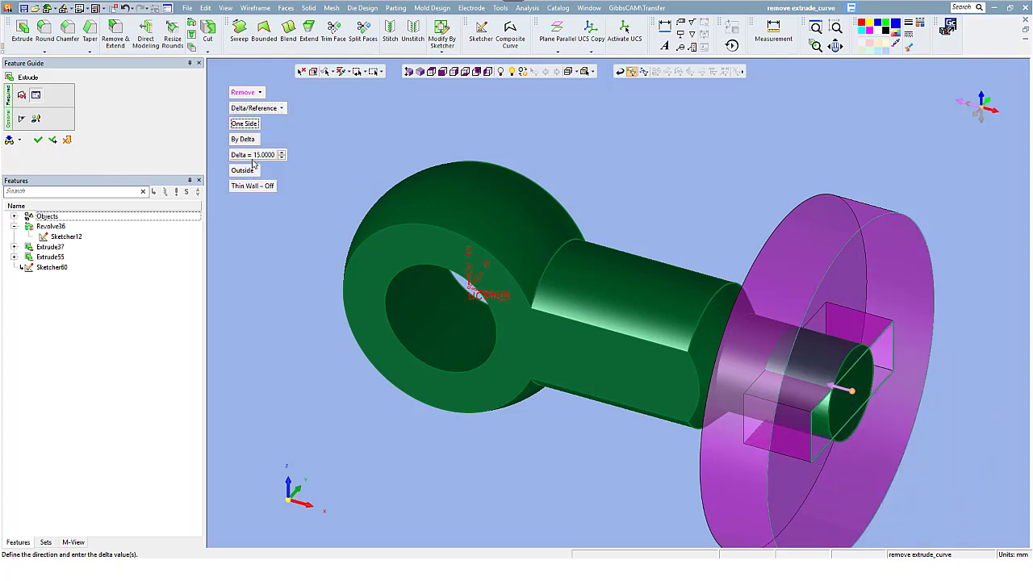
Step: Set the outside cut depth to 20 mm and apply the cut
left_click(253, 156)
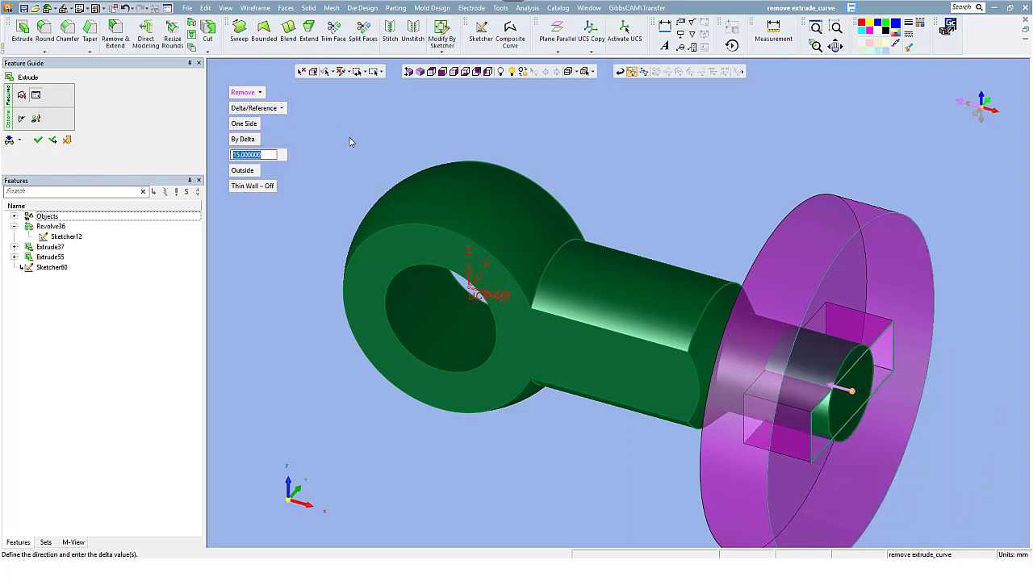
type("20")
key("Return")
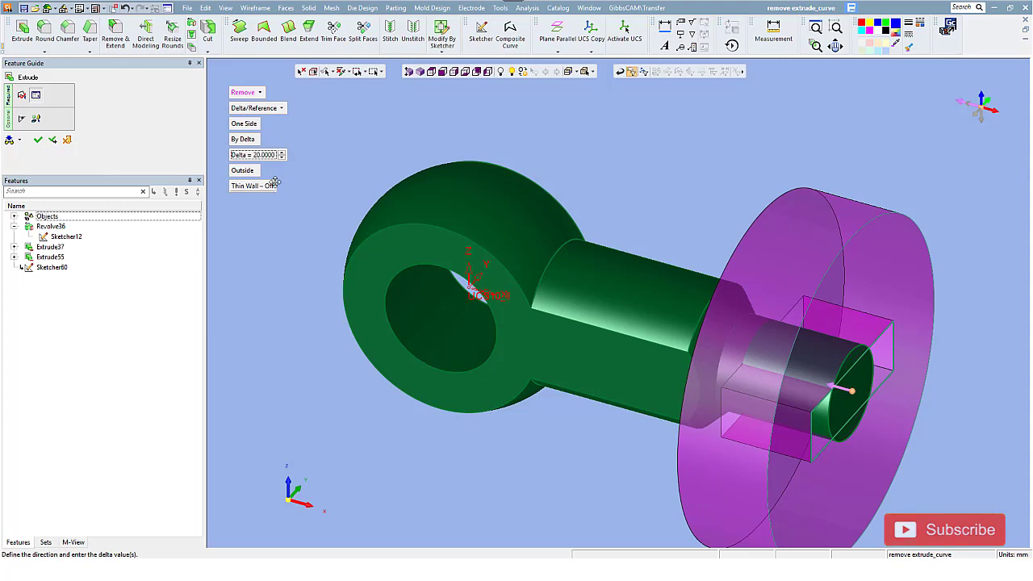
middle_click_drag(329, 193, 291, 159)
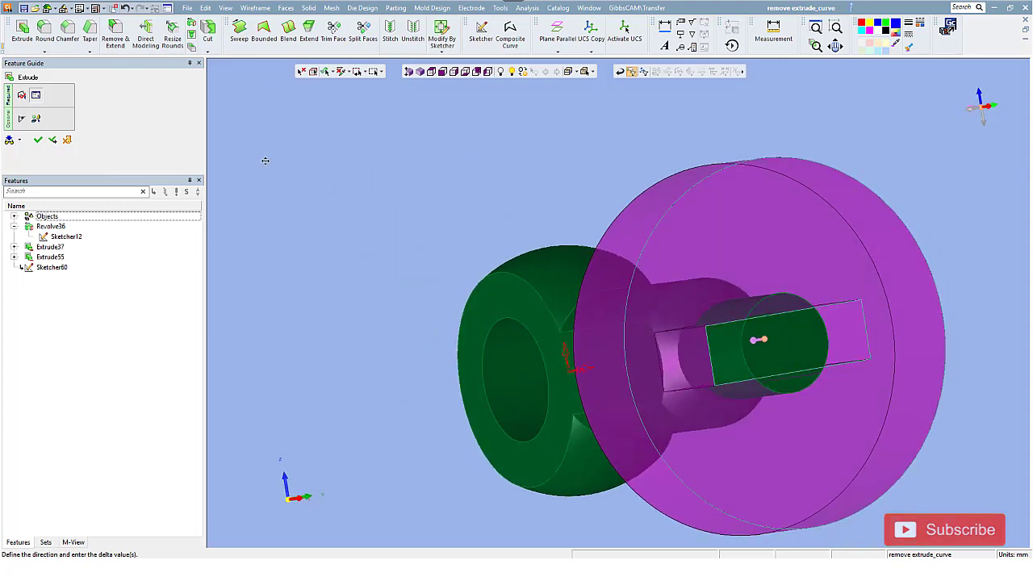
middle_click_drag(352, 194, 363, 202)
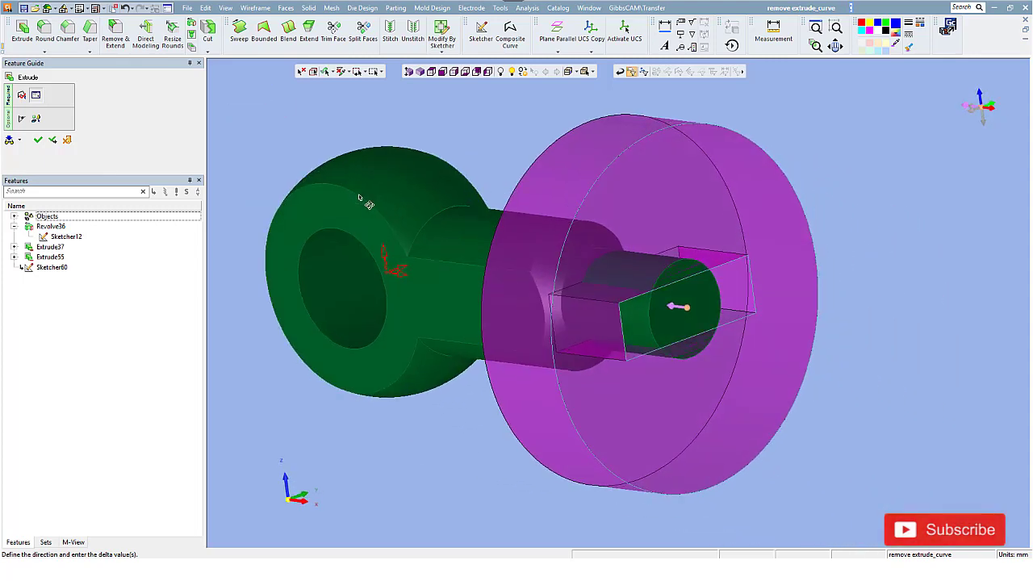
left_click(36, 142)
middle_click_drag(429, 146, 454, 171)
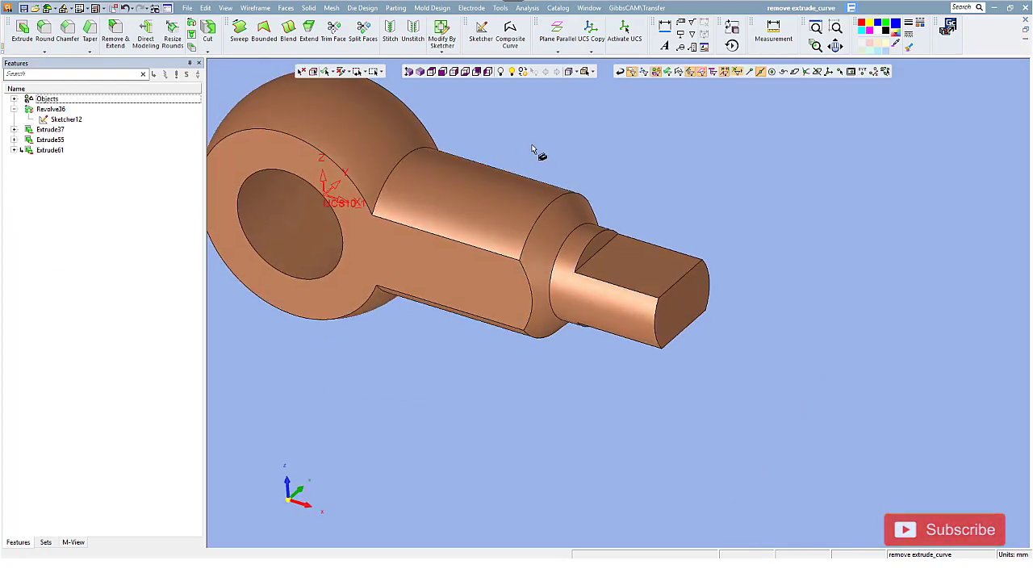
Step: Select Extrude55, expand it, and bring up the context menu for Sketcher54
left_click(420, 71)
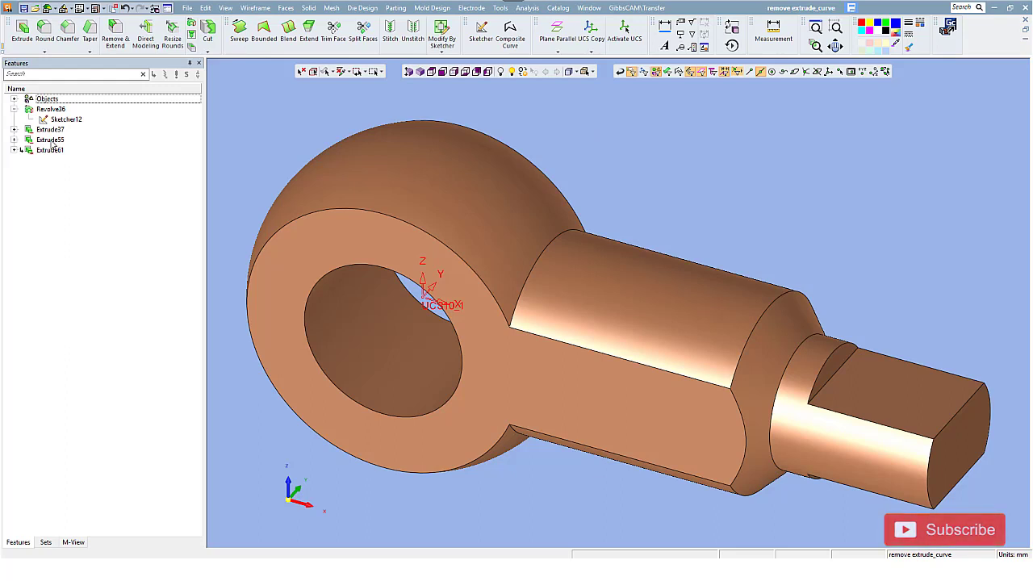
left_click(52, 142)
left_click(49, 153, "ctrl")
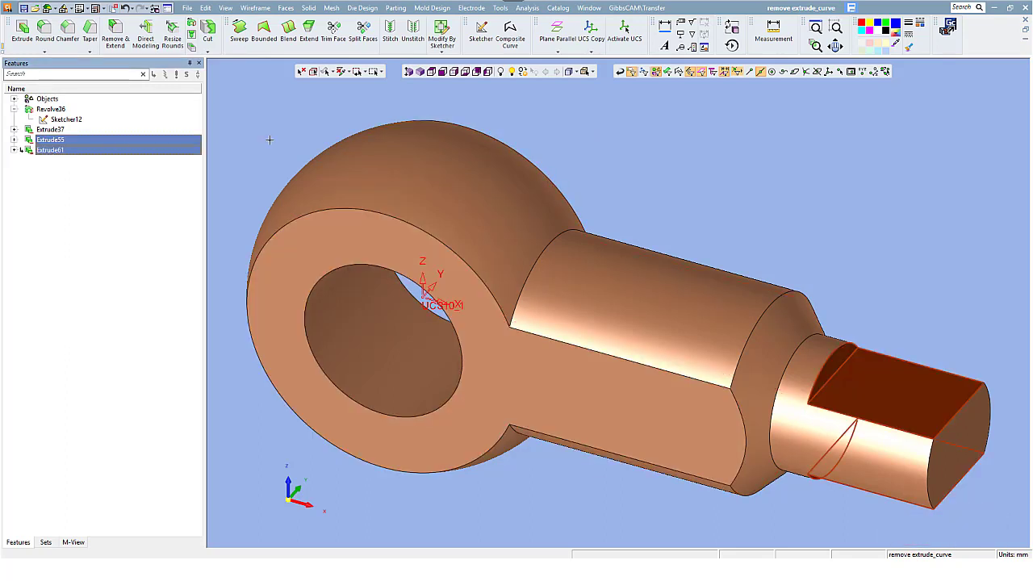
left_click(50, 150, "ctrl")
right_click(65, 143)
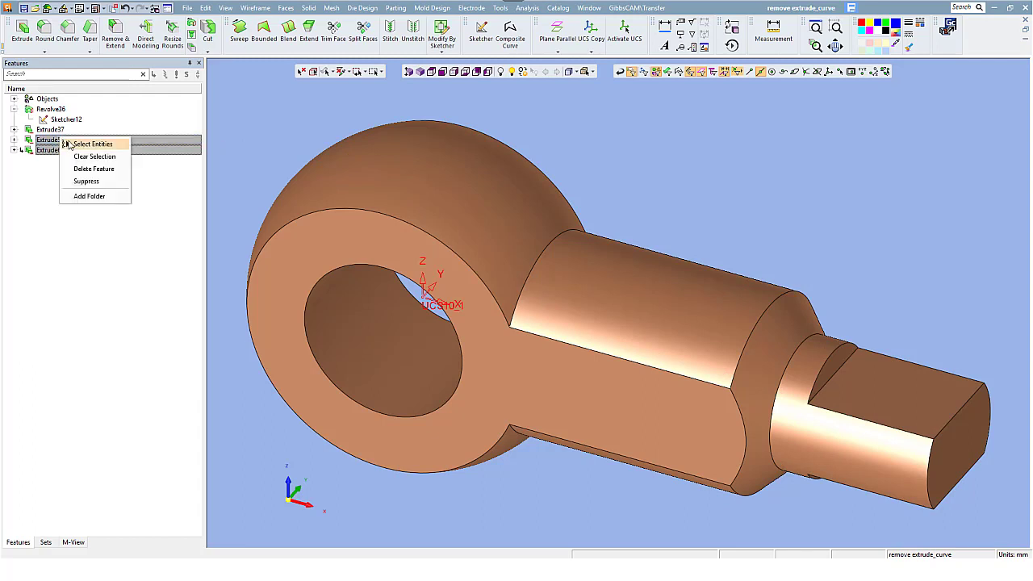
left_click(65, 144)
left_click(14, 141)
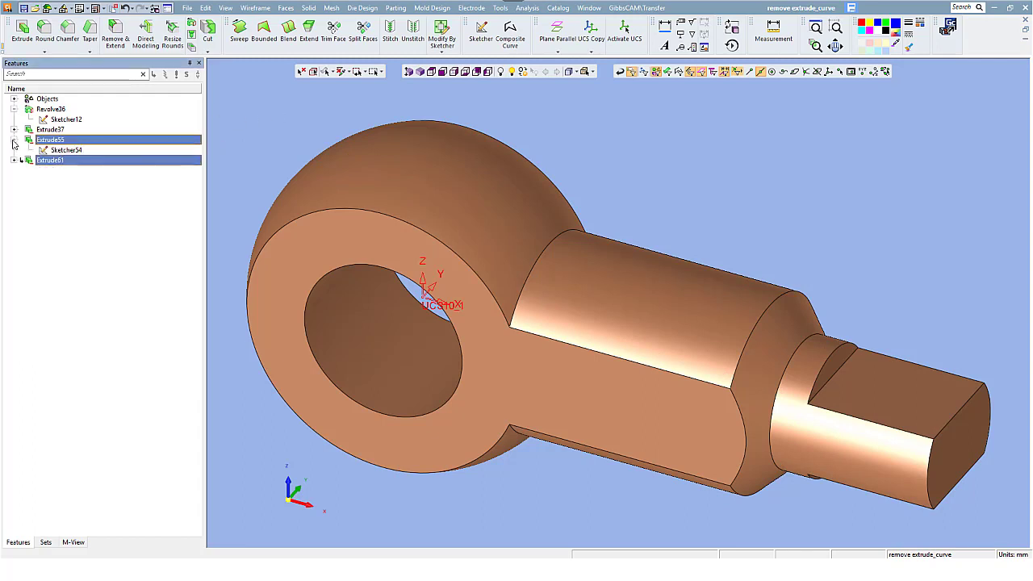
left_click(67, 150)
right_click(64, 150)
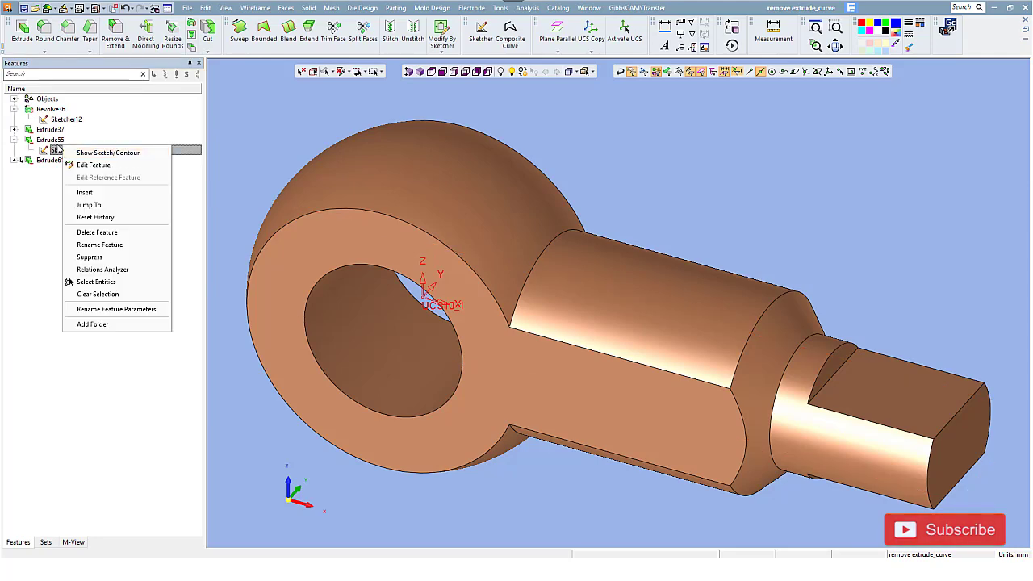
Step: Edit Sketcher54 and draw a straight line across the rectangle through the shank
left_click(93, 167)
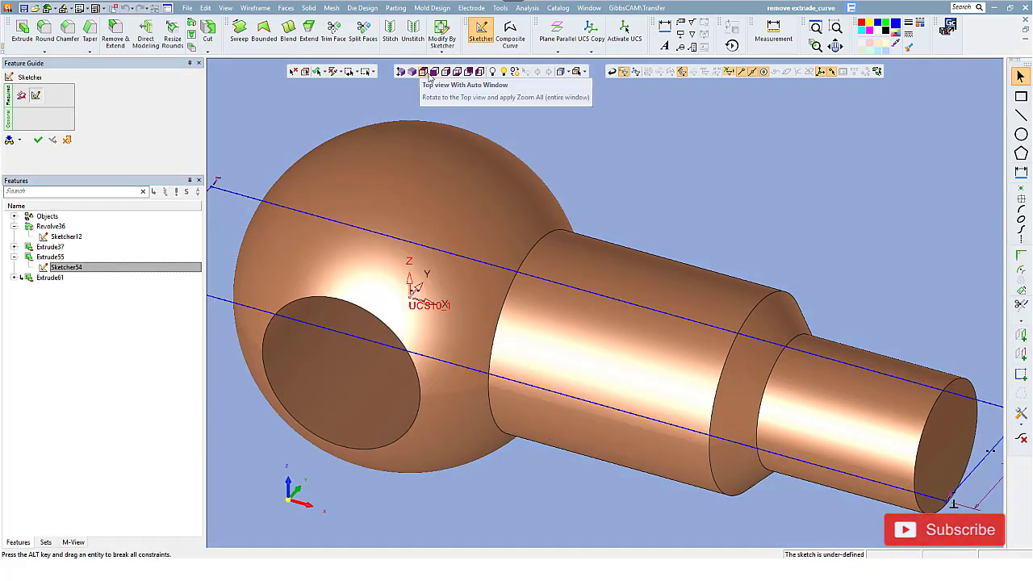
left_click(418, 75)
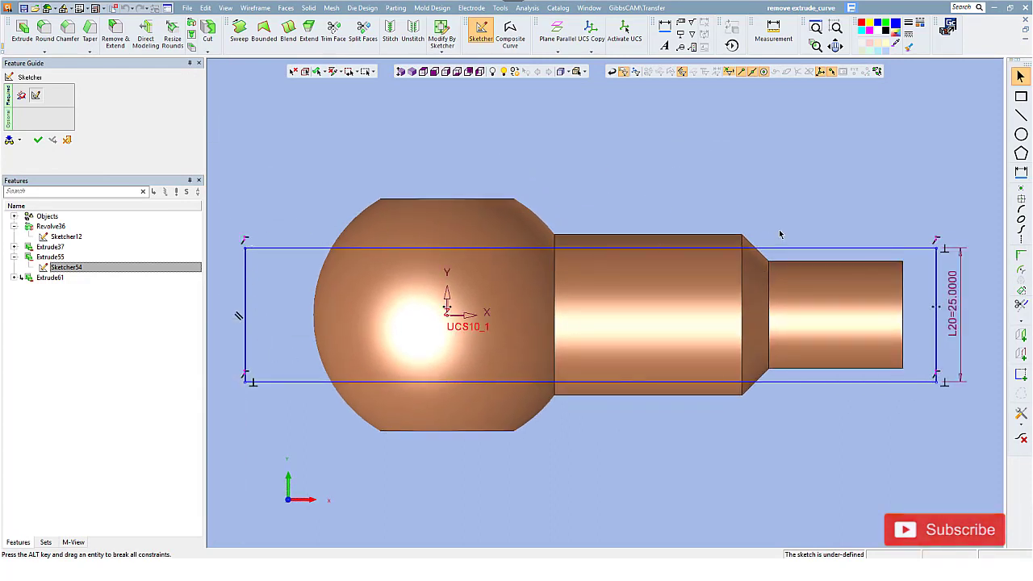
scroll(779, 234, "down", 1)
left_click(1021, 115)
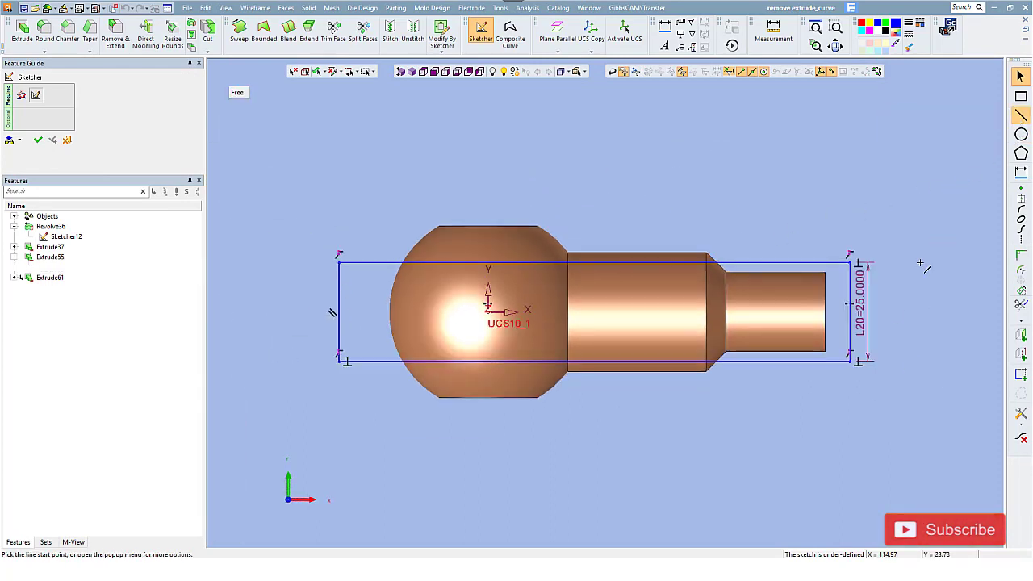
left_click(848, 304)
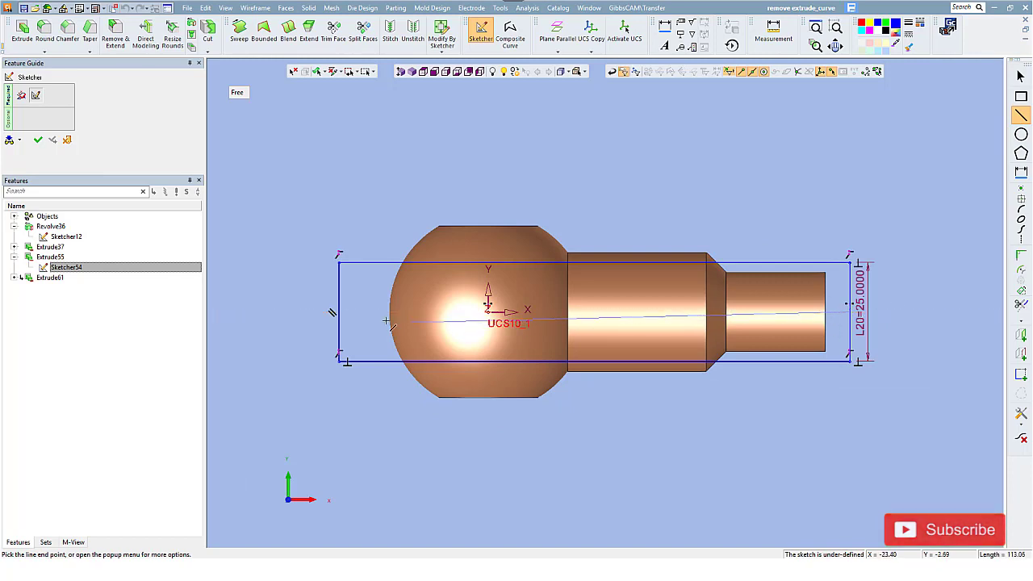
left_click(332, 312)
key("Escape")
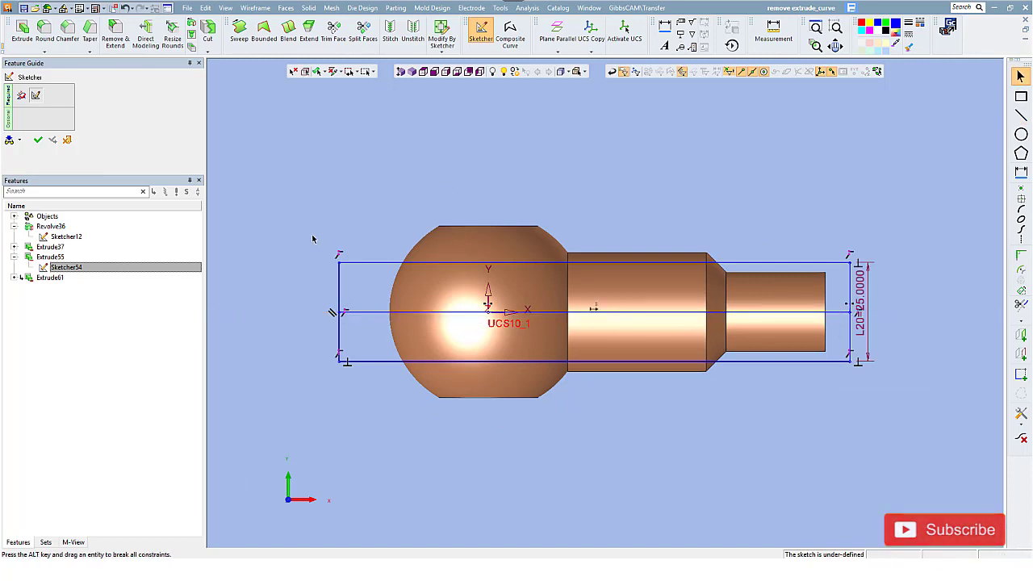
Step: Delete the old rectangle and its dimension, and lengthen the centre line past the shank end
mouse_move(310, 231)
left_mouse_down()
mouse_move(813, 293)
mouse_move(888, 292)
left_mouse_up()
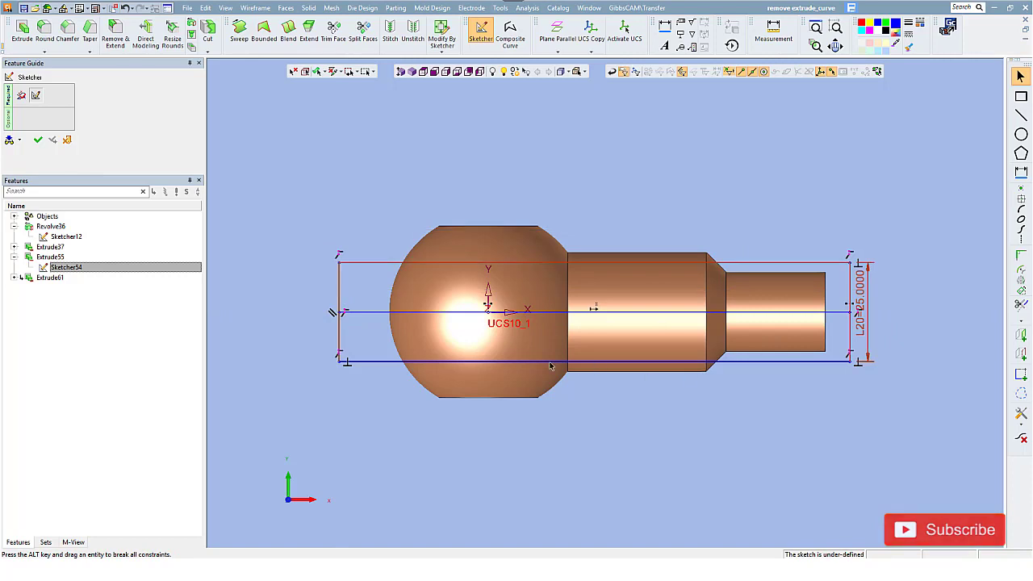
left_click_drag(322, 345, 897, 385)
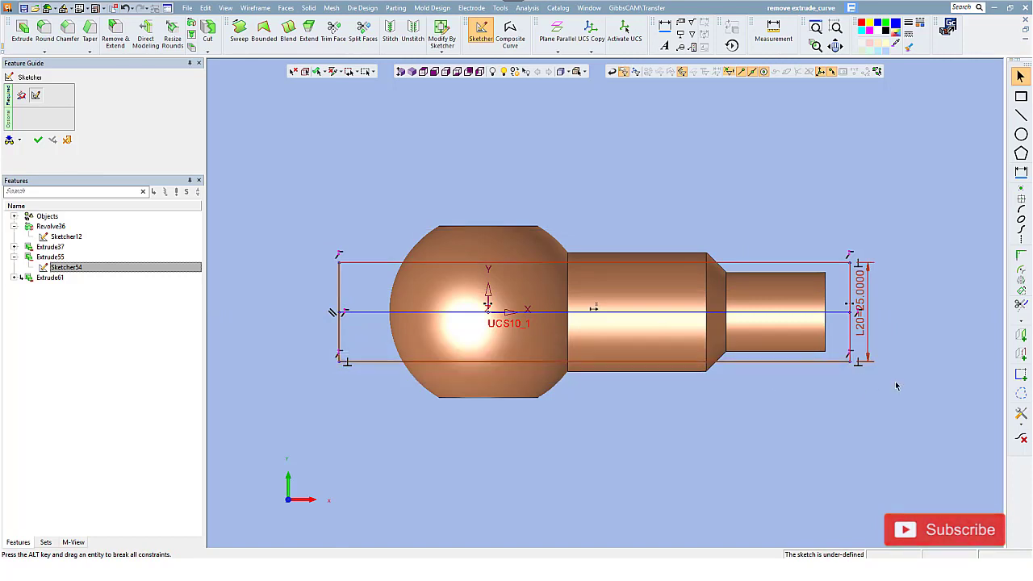
key("Delete")
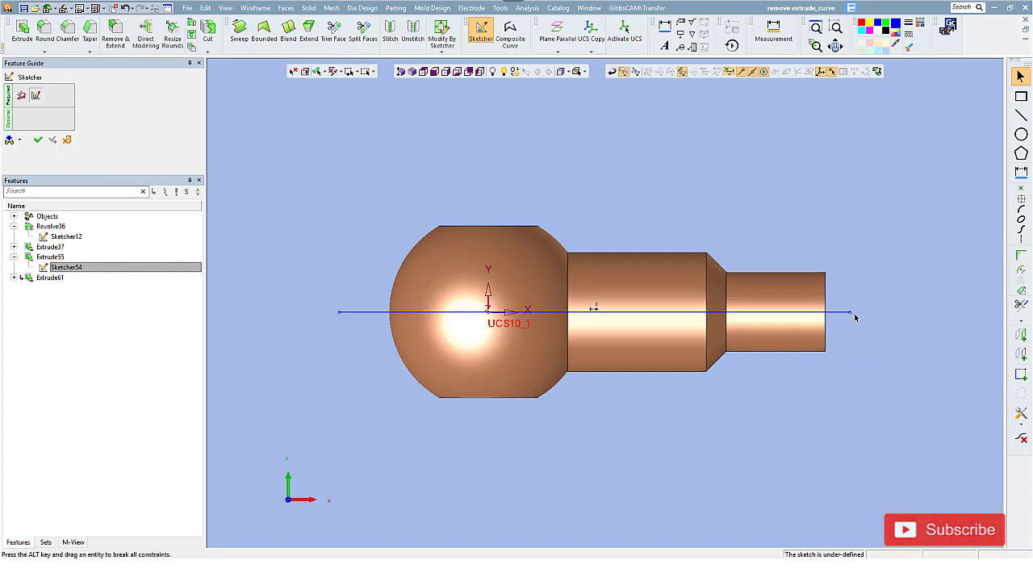
left_click_drag(864, 314, 886, 311)
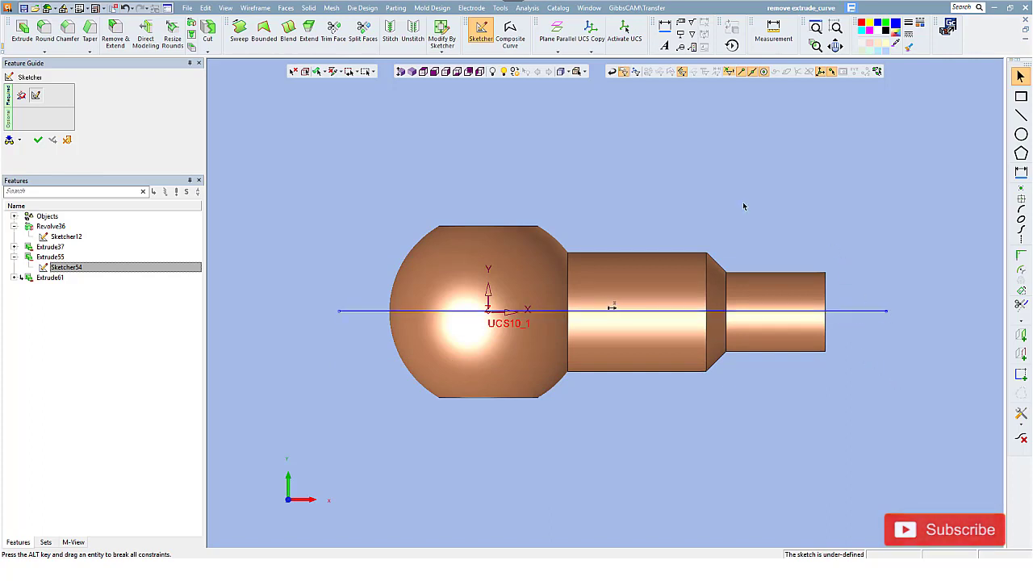
Step: Finish the sketch and resolve the rebuild conflict by deleting Extrude55
left_click(411, 71)
right_click(536, 117)
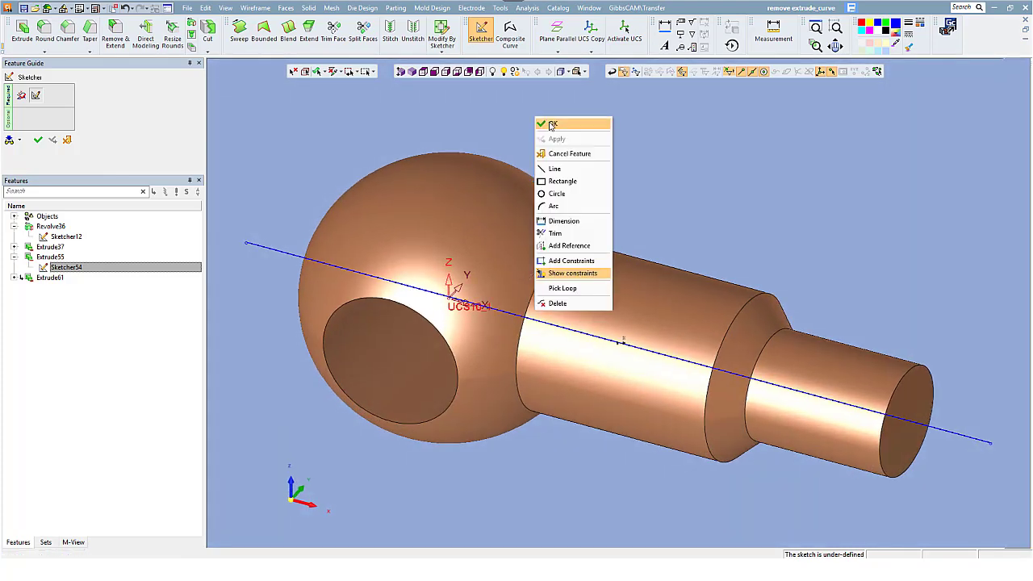
left_click(552, 125)
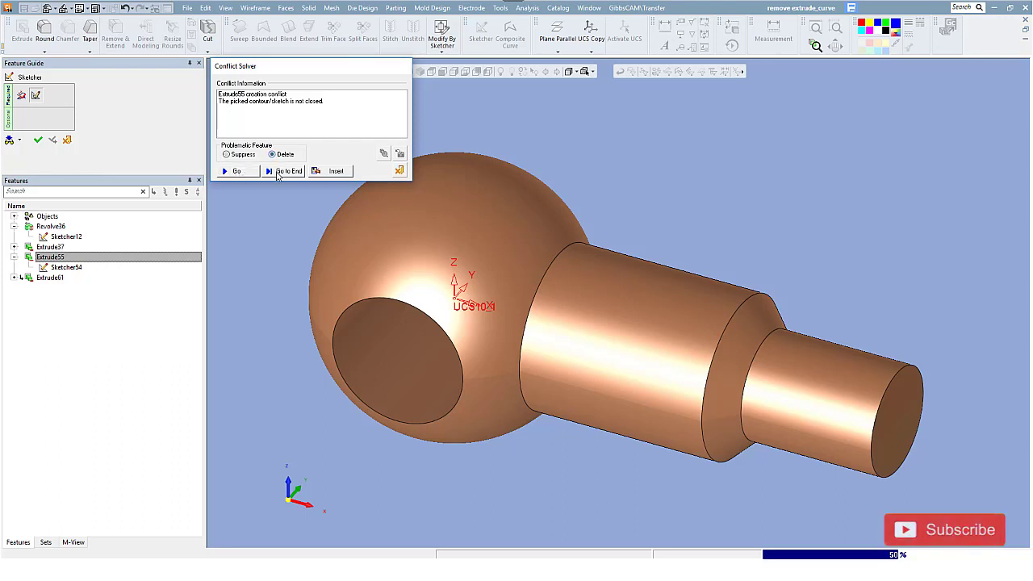
left_click(278, 173)
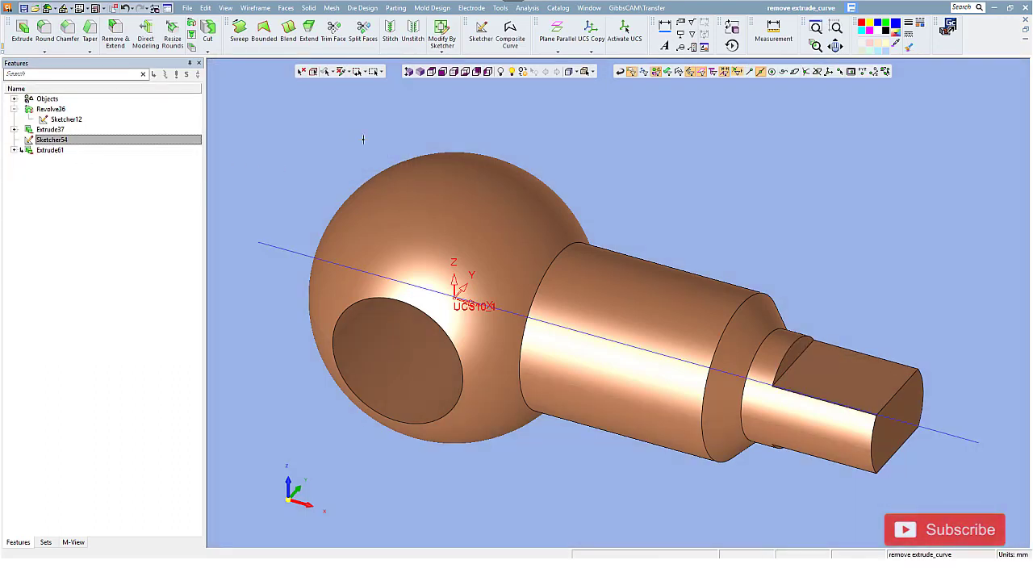
left_click(309, 8)
Step: Extrude the Sketcher54 line as a thin wall, 12.5 thick on both sides
left_click(317, 40)
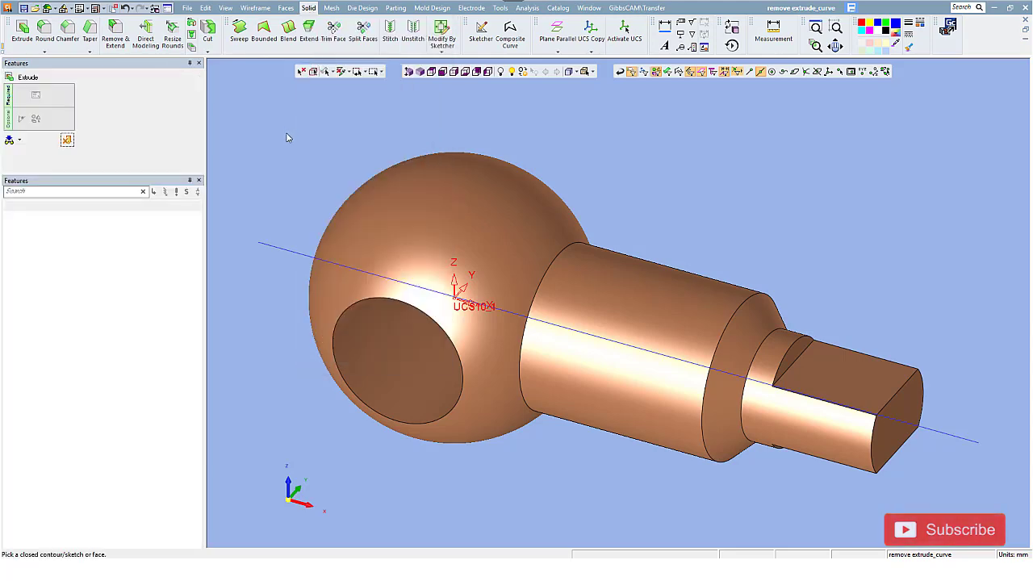
left_click(290, 250)
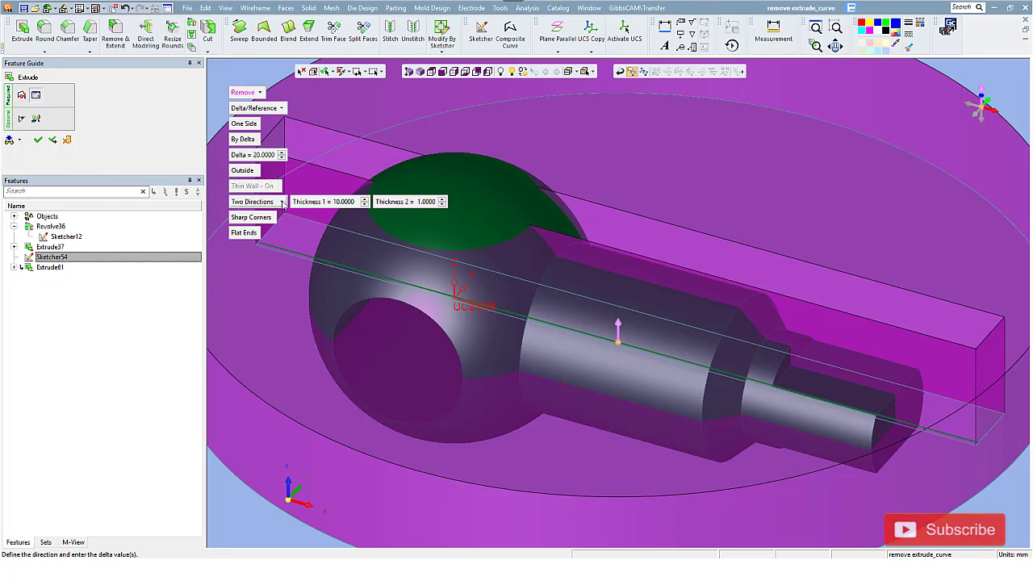
left_click(431, 71)
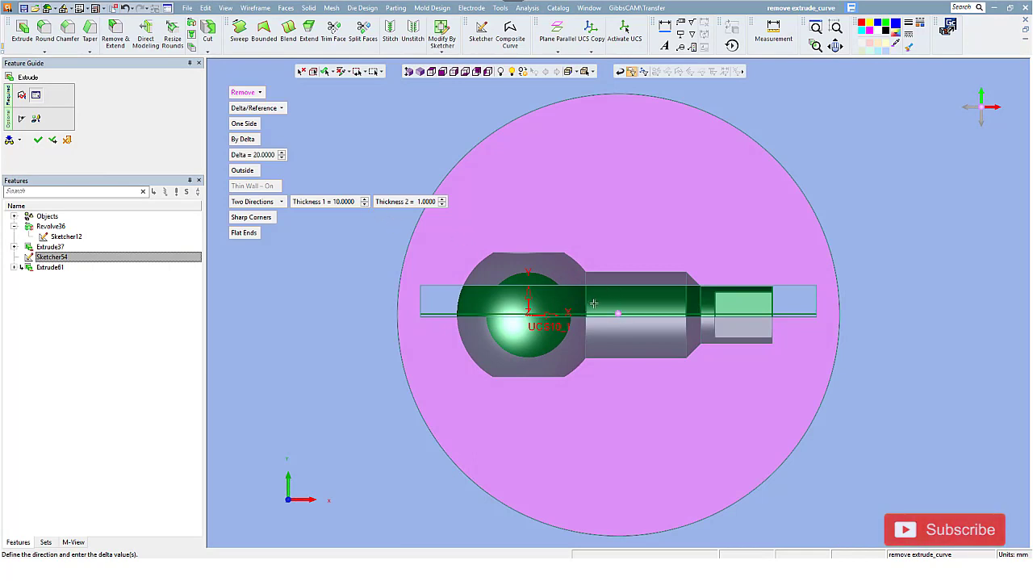
left_click(443, 206)
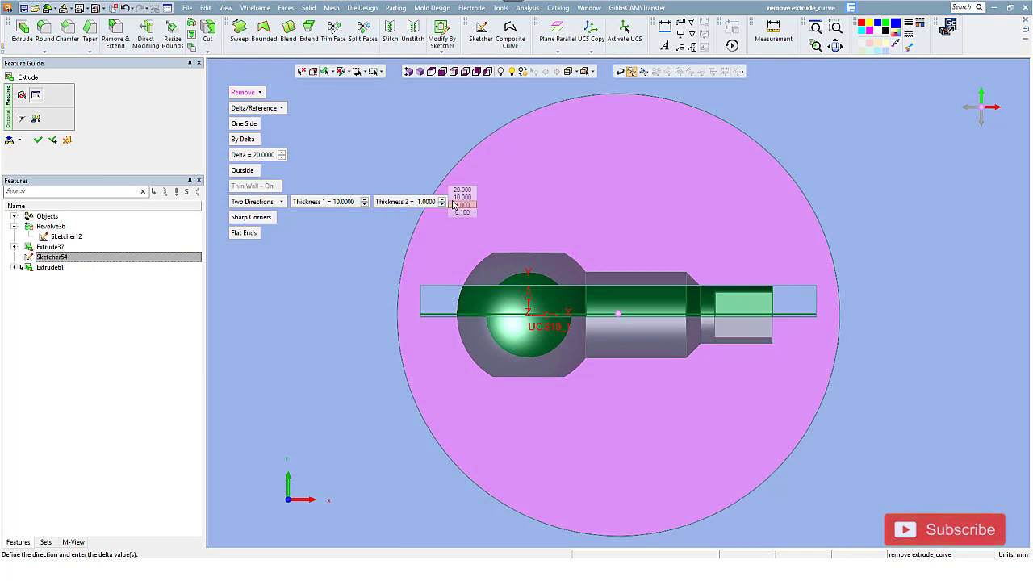
left_click(462, 197)
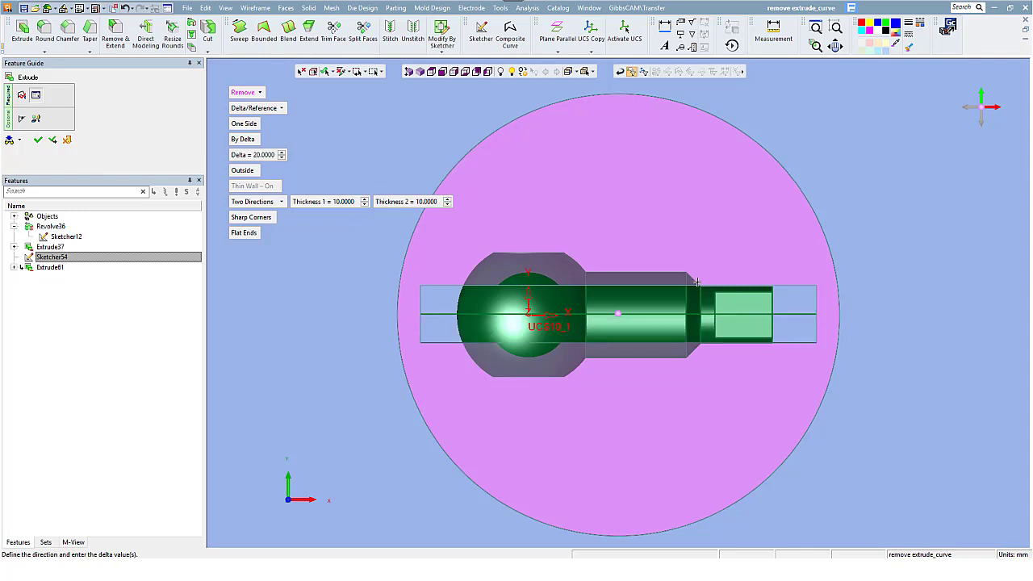
left_click(451, 201)
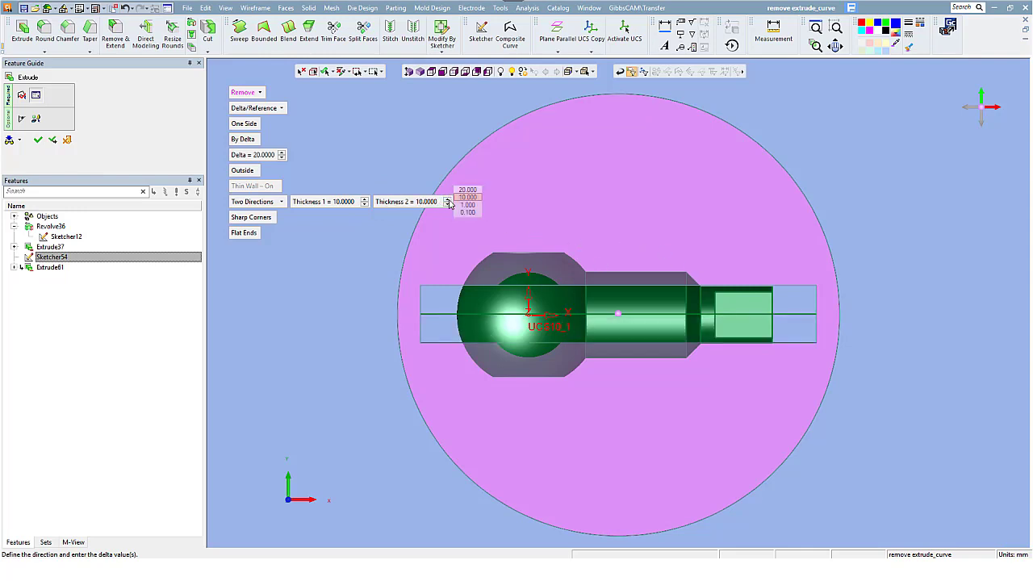
left_click(426, 205)
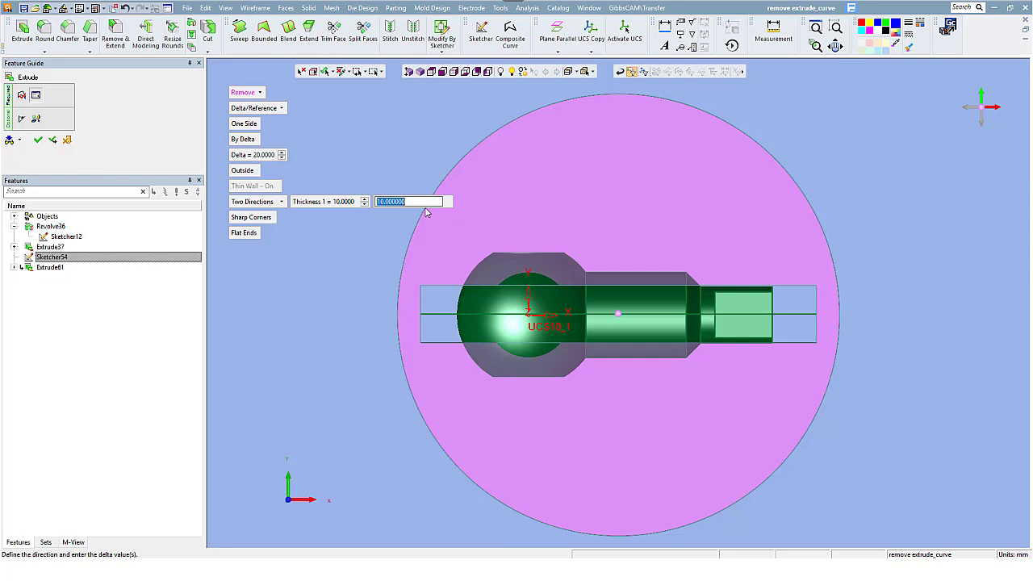
type("12.5")
key("Return")
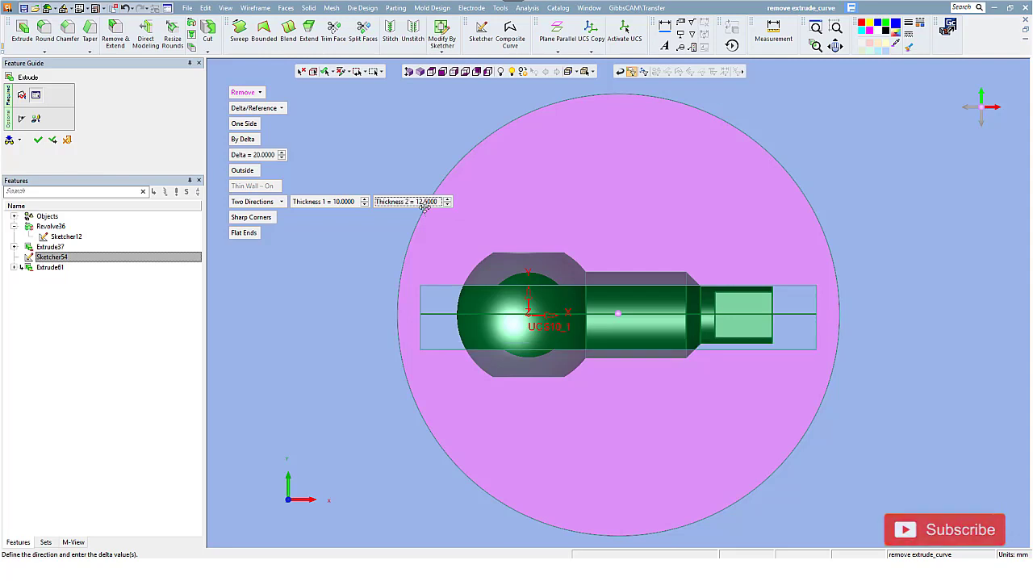
left_click(328, 203)
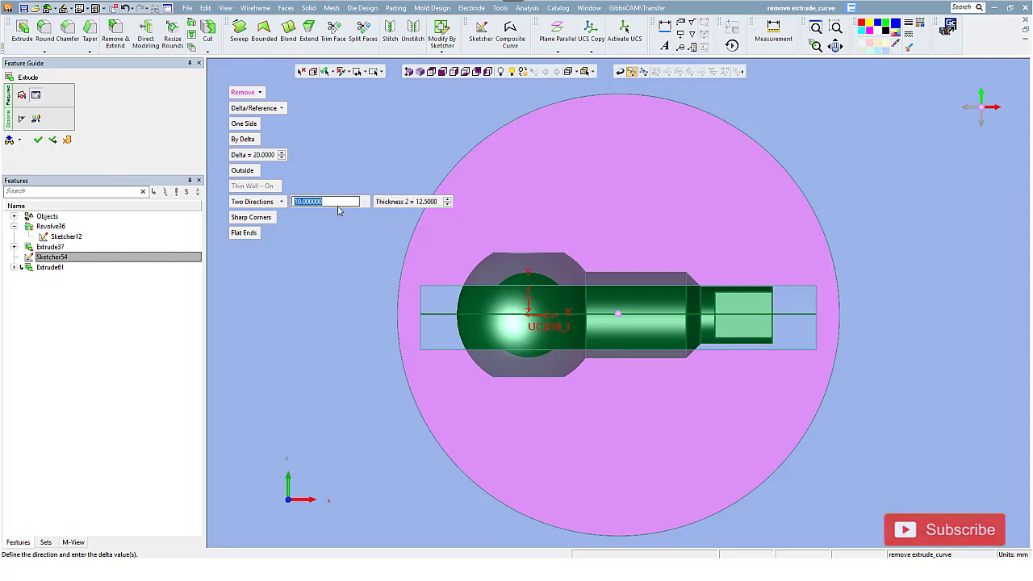
type("12.5")
key("Return")
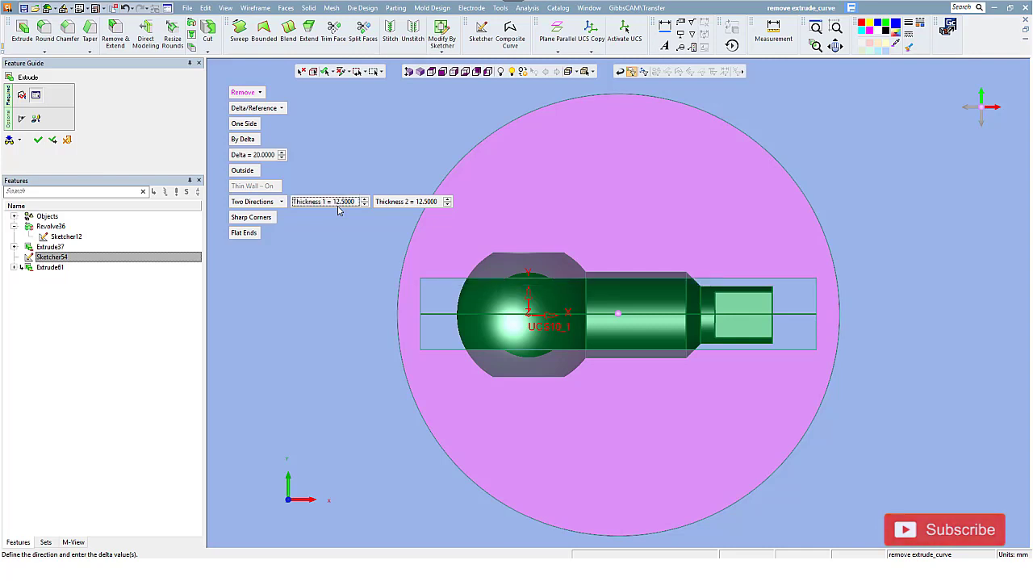
Step: Keep the remove cut outside, set depth 30 extending to both sides, and accept it
left_click(246, 174)
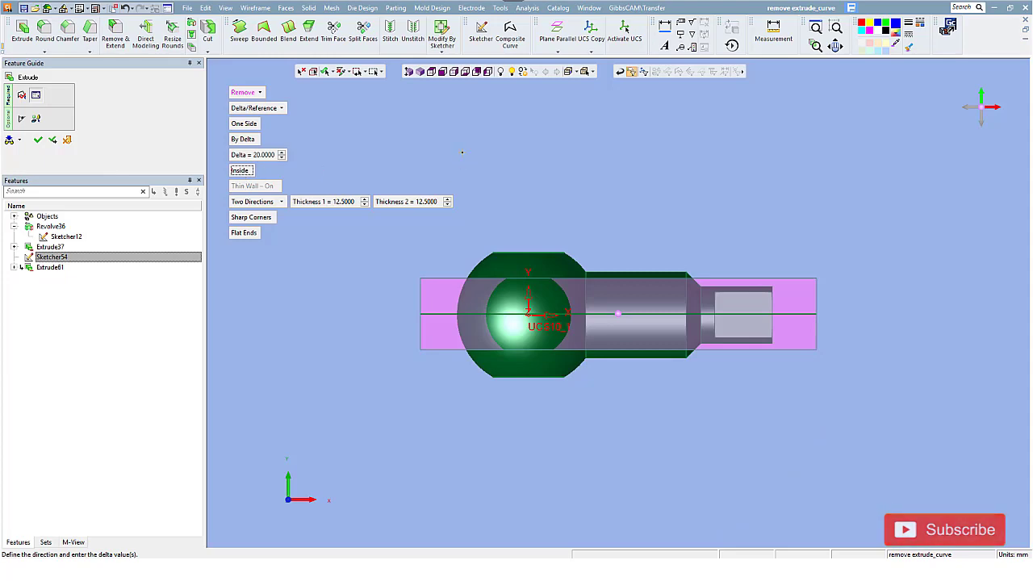
left_click(426, 72)
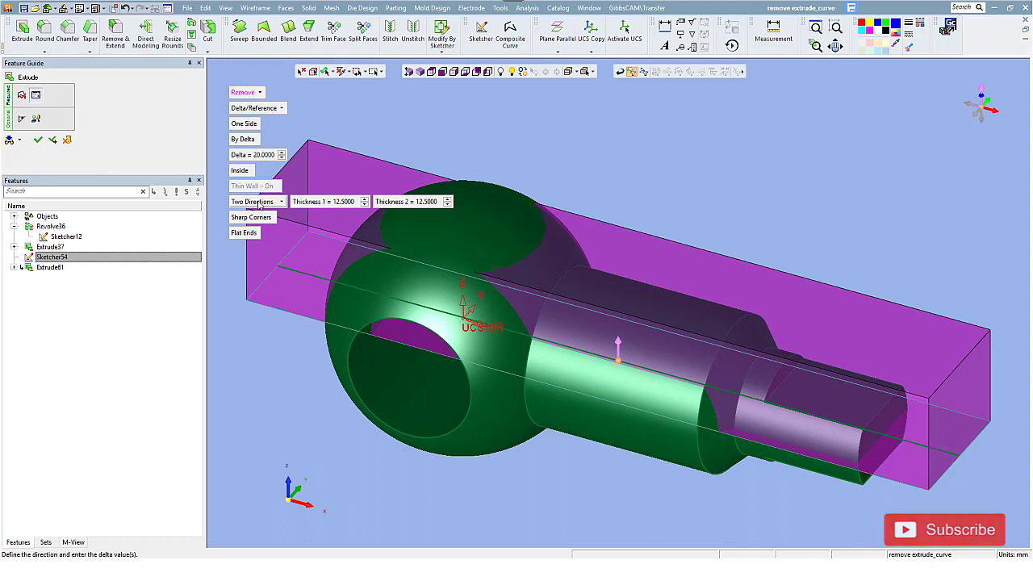
left_click(242, 172)
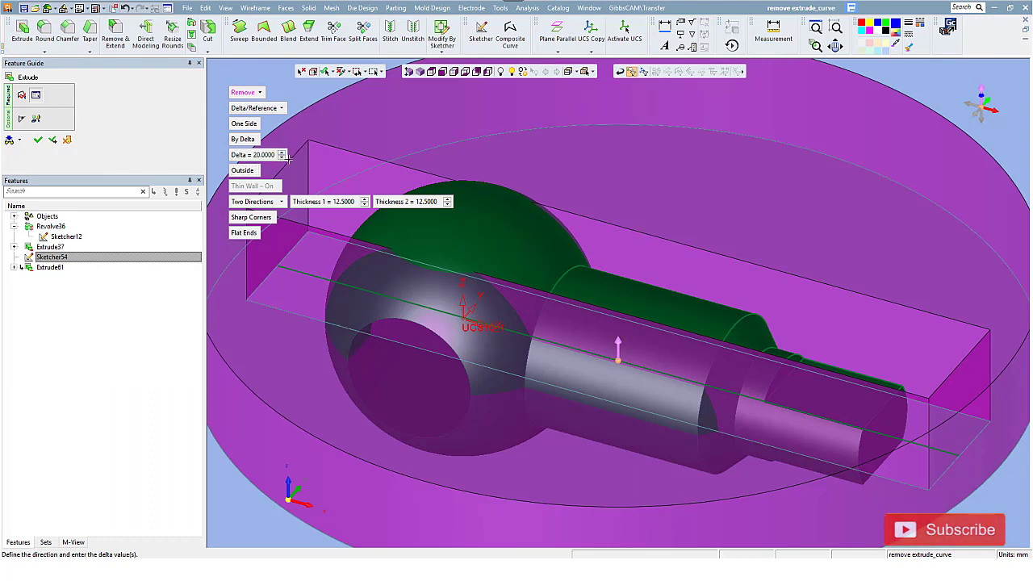
right_click(284, 154)
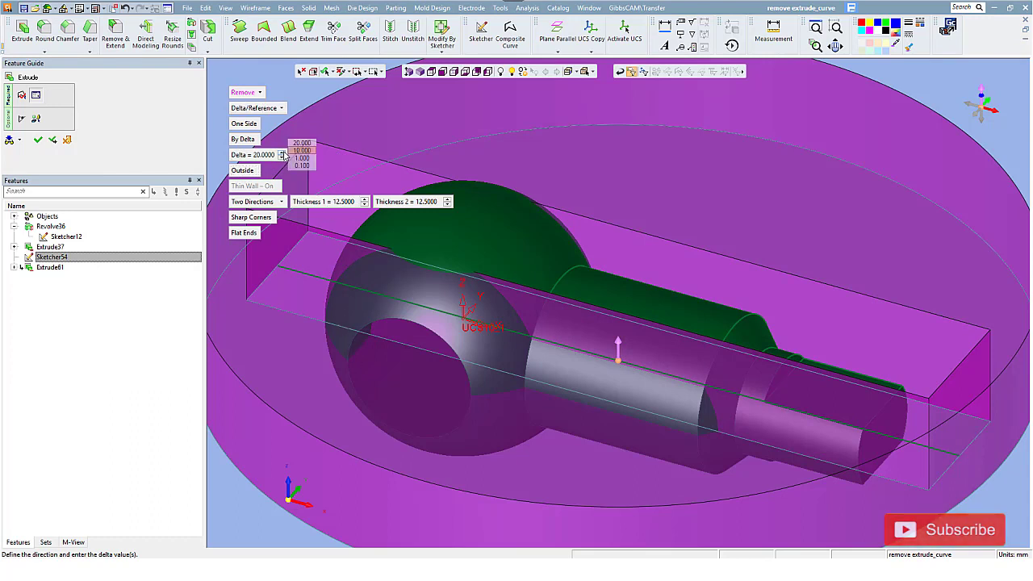
left_click(282, 152)
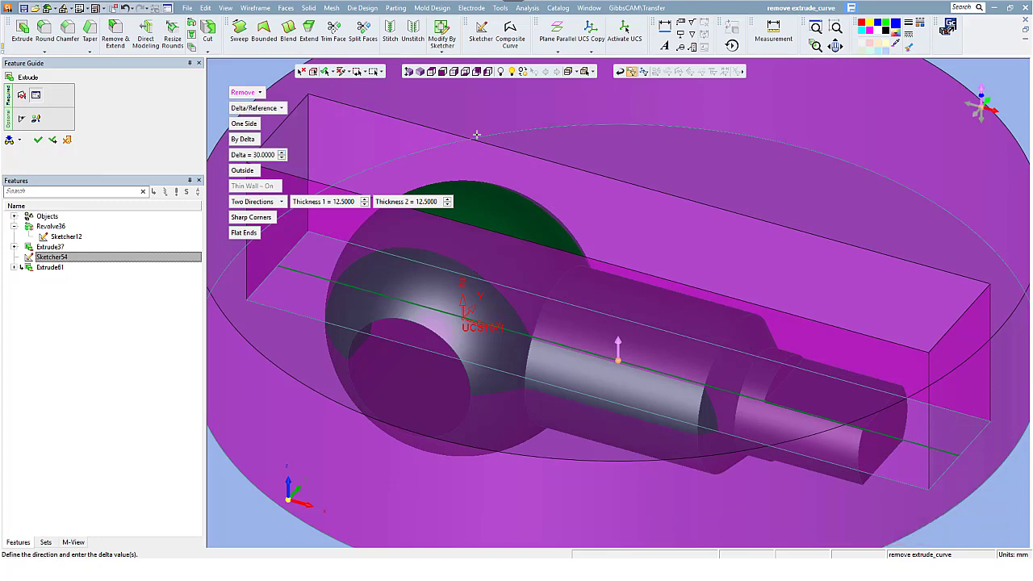
scroll(482, 135, "down", 3)
mouse_move(480, 163)
middle_mouse_down()
mouse_move(498, 121)
mouse_move(442, 127)
middle_mouse_up()
left_click(251, 124)
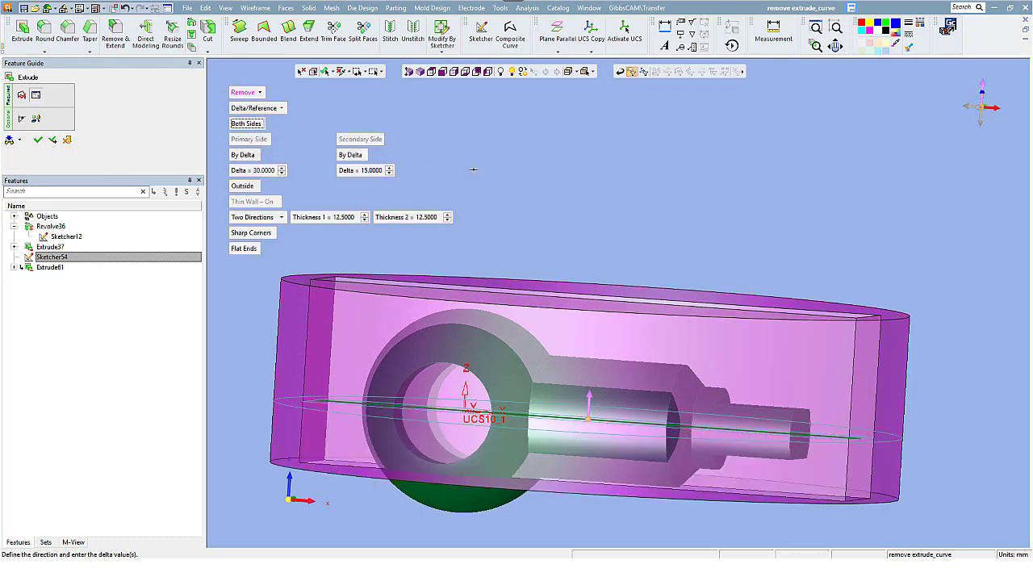
scroll(512, 178, "down", 2)
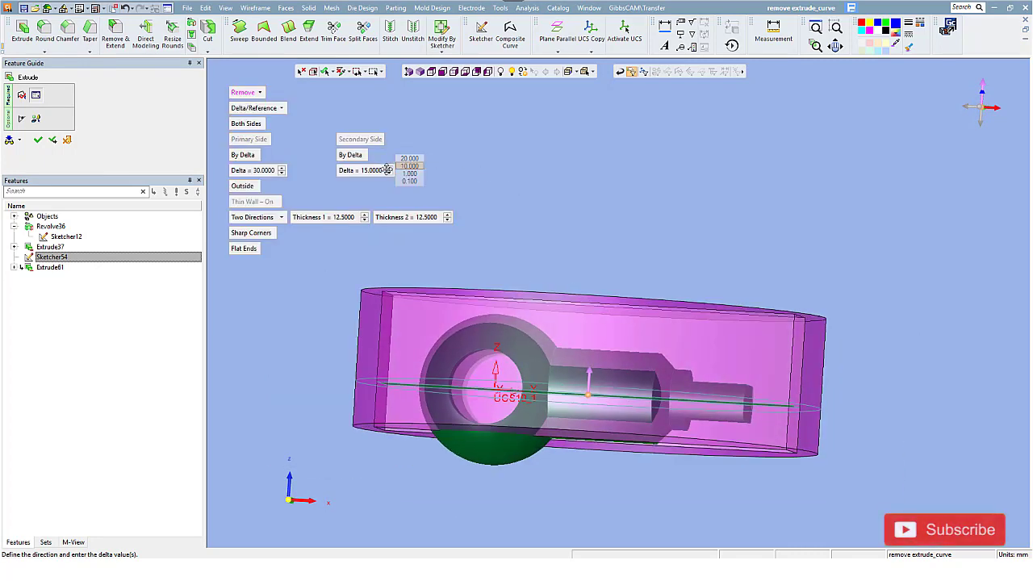
left_click(410, 159)
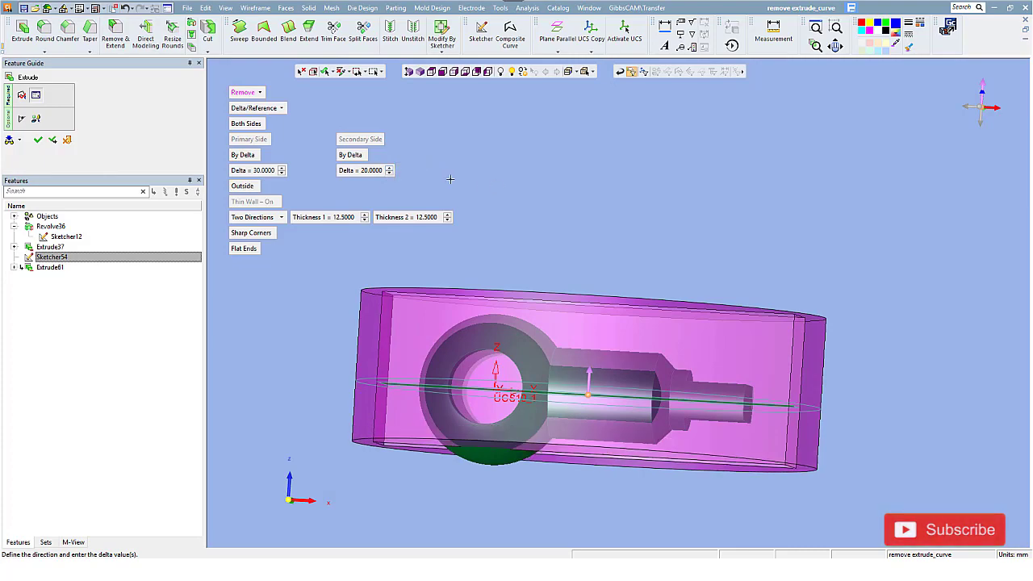
mouse_move(569, 173)
middle_mouse_down()
mouse_move(558, 226)
mouse_move(529, 275)
mouse_move(403, 103)
mouse_move(613, 266)
middle_mouse_up()
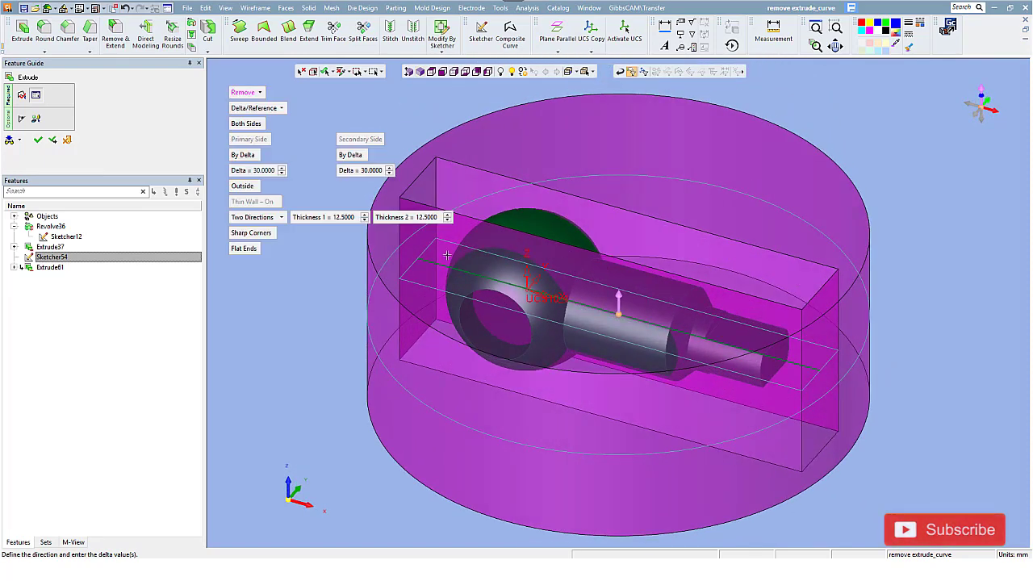
left_click(38, 142)
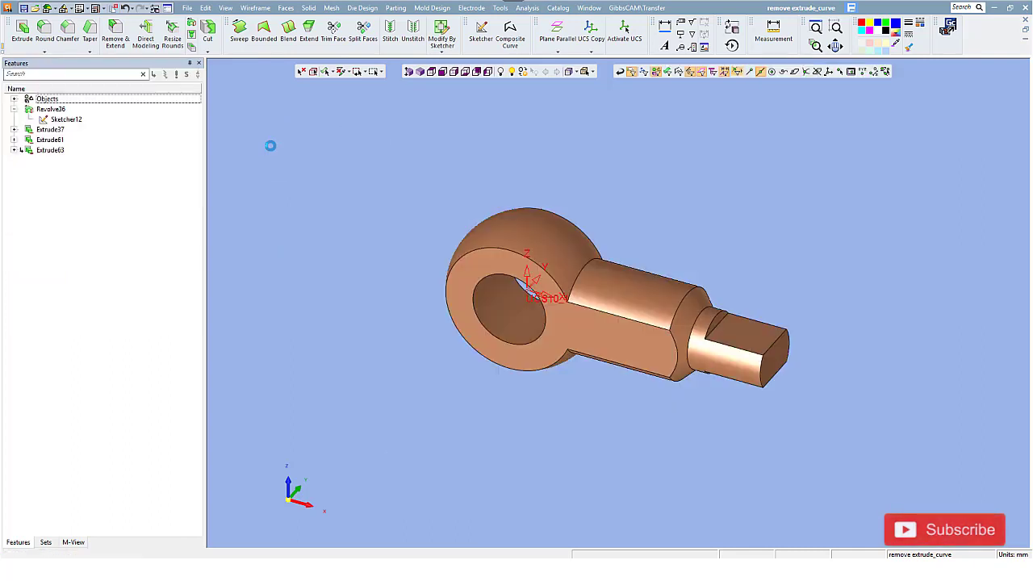
Step: Delete Extrude61 and reopen Sketcher60 for editing in a right-side view
right_click(51, 139)
left_click(89, 210)
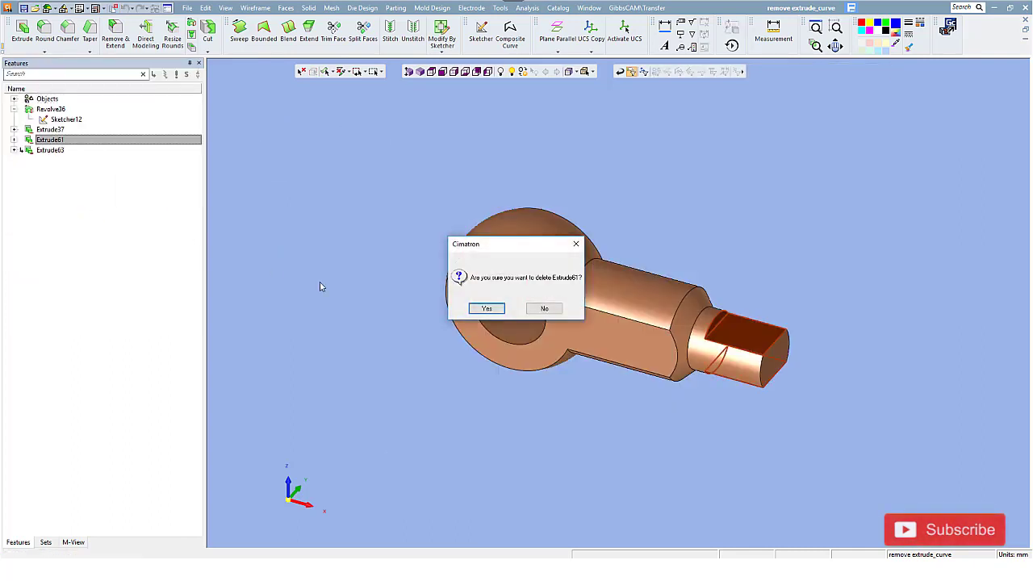
left_click(486, 308)
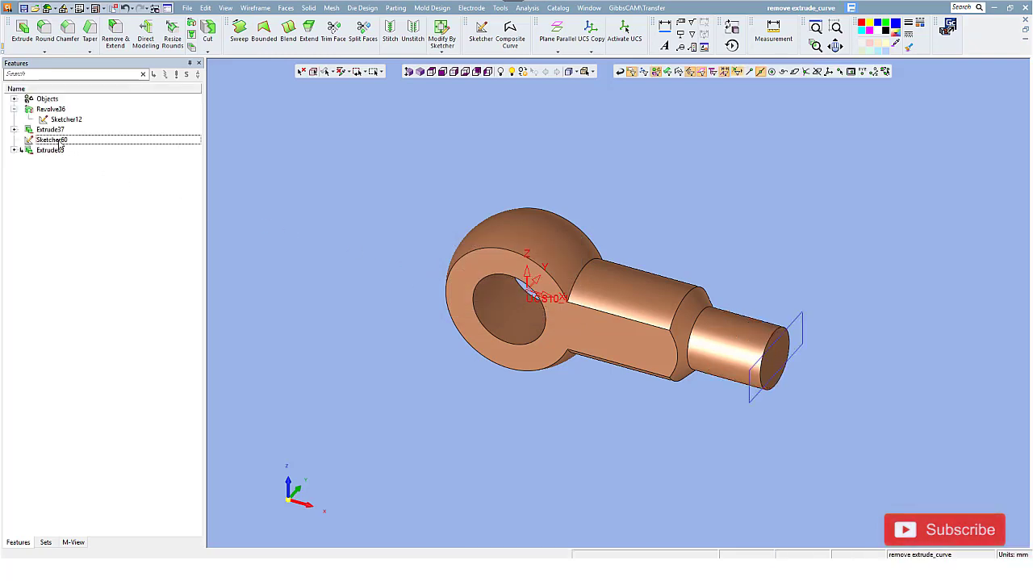
right_click(61, 142)
left_click(73, 145)
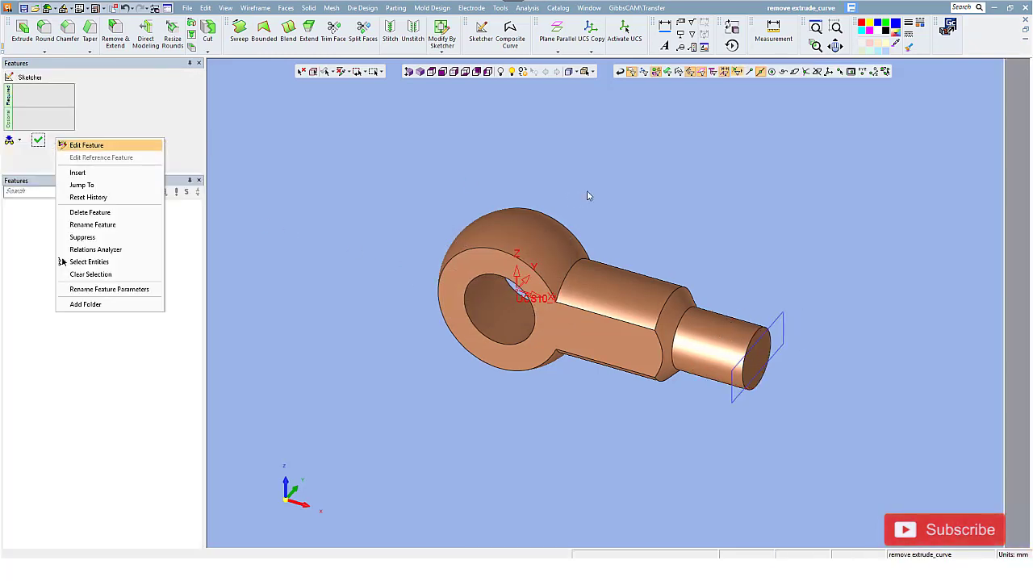
left_click(446, 71)
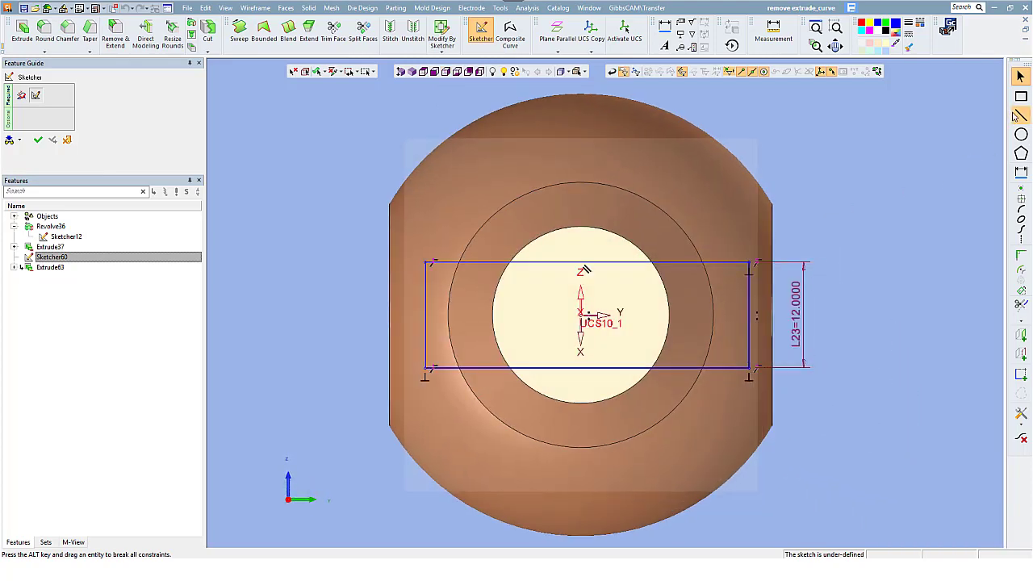
Step: Draw a horizontal line across the rectangle from its left edge to its right edge
left_click(1020, 116)
left_click(432, 314)
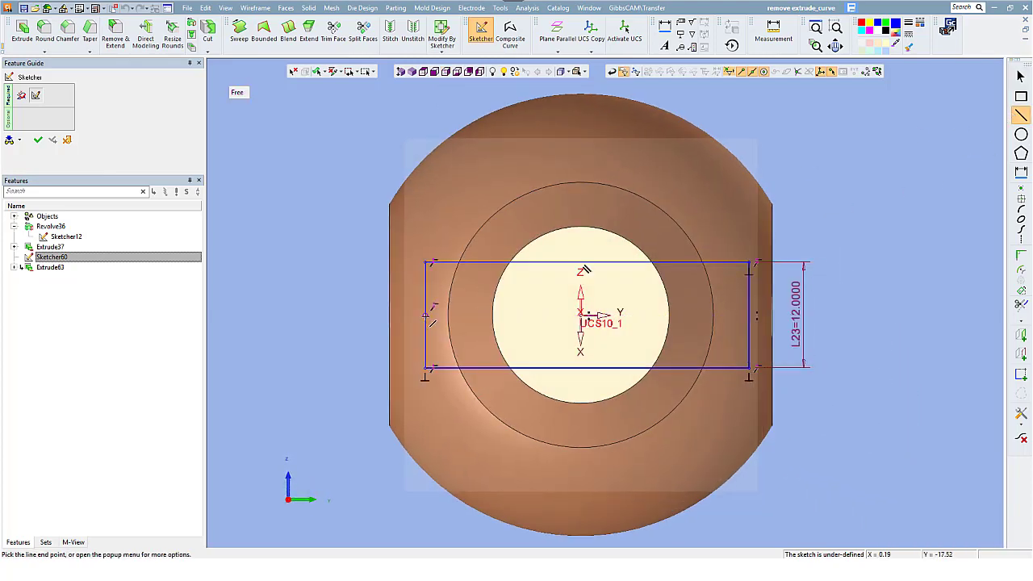
left_click(755, 315)
key("Escape")
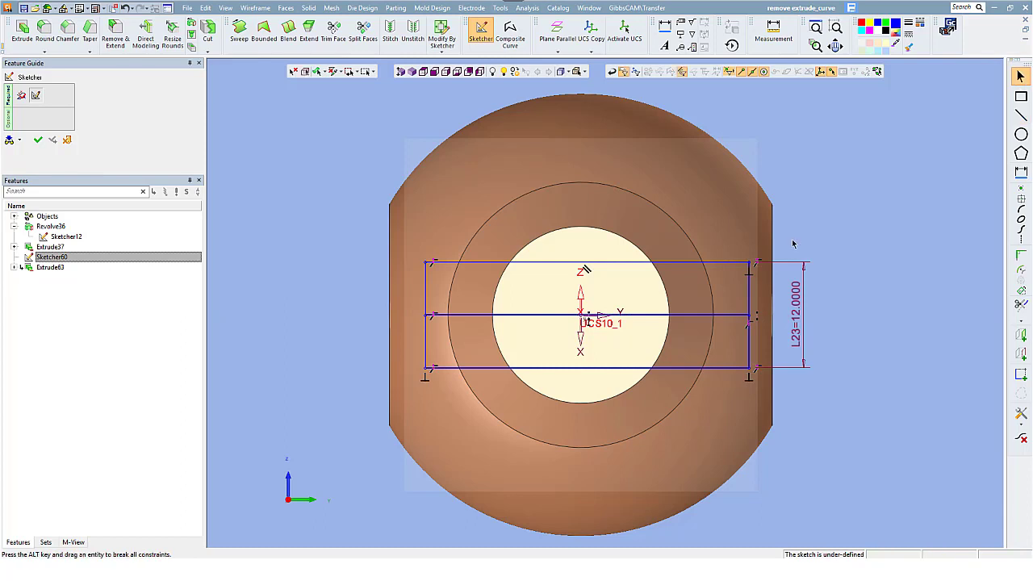
Step: Trim away all four rectangle edges, leaving only the line, and close the sketch
right_click(792, 244)
left_click(813, 355)
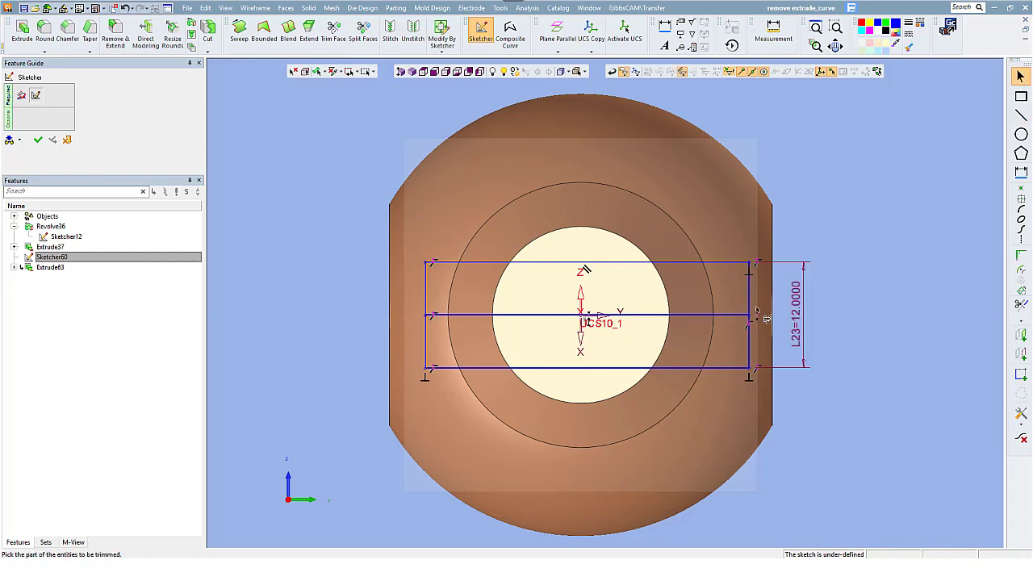
left_click(755, 353)
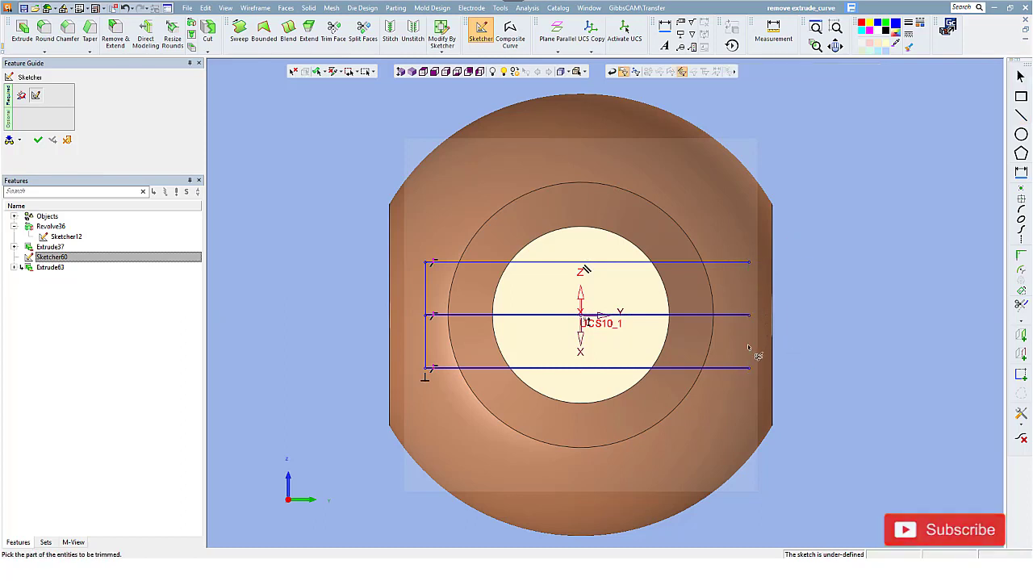
left_click(699, 370)
left_click(426, 355)
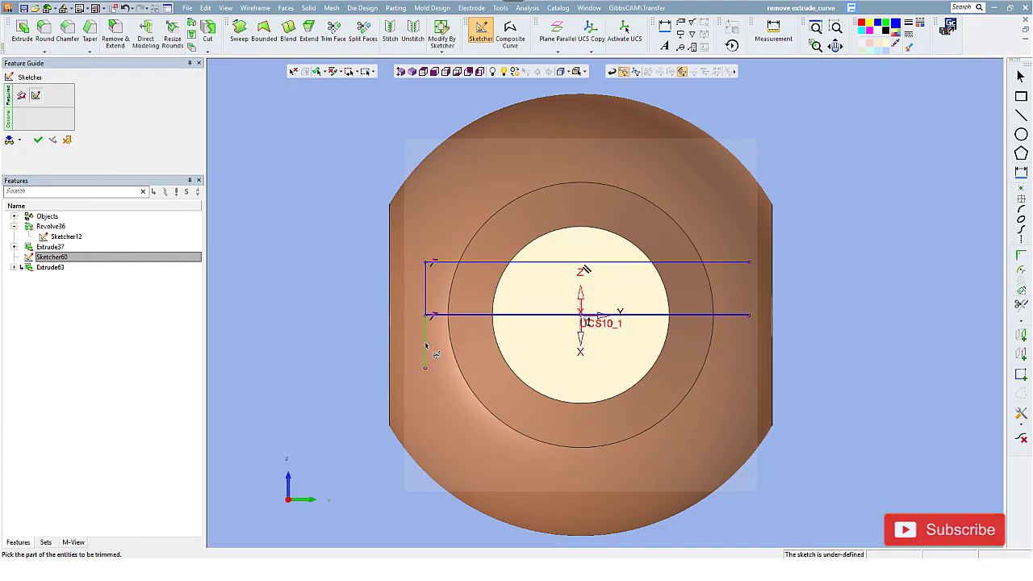
left_click(429, 299)
left_click(460, 262)
key("Escape")
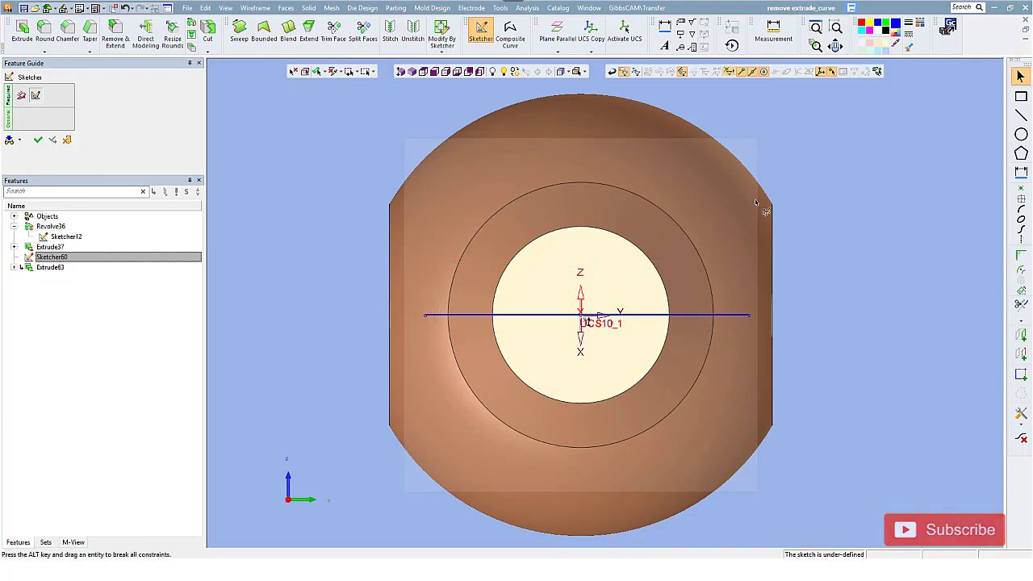
left_click(411, 72)
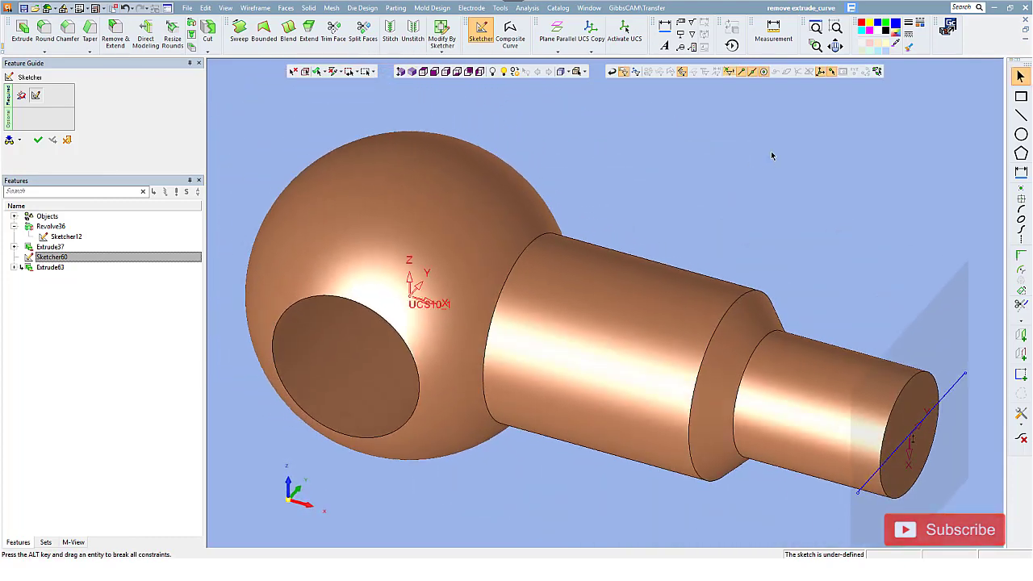
right_click(771, 151)
left_click(779, 158)
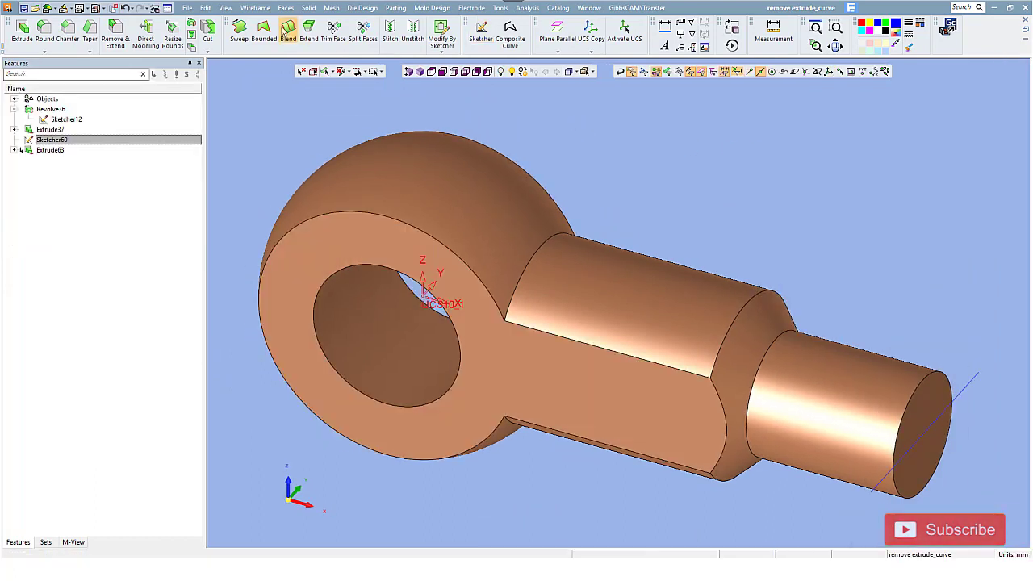
Step: Start an extrude on Sketcher60's line, directed along the shank axis
left_click(314, 10)
left_click(317, 42)
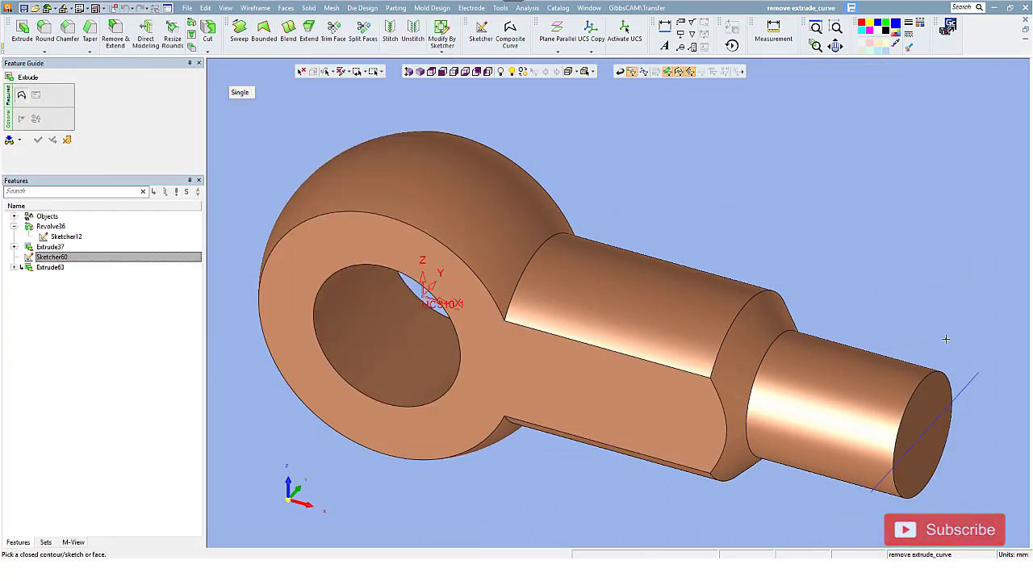
left_click(964, 389)
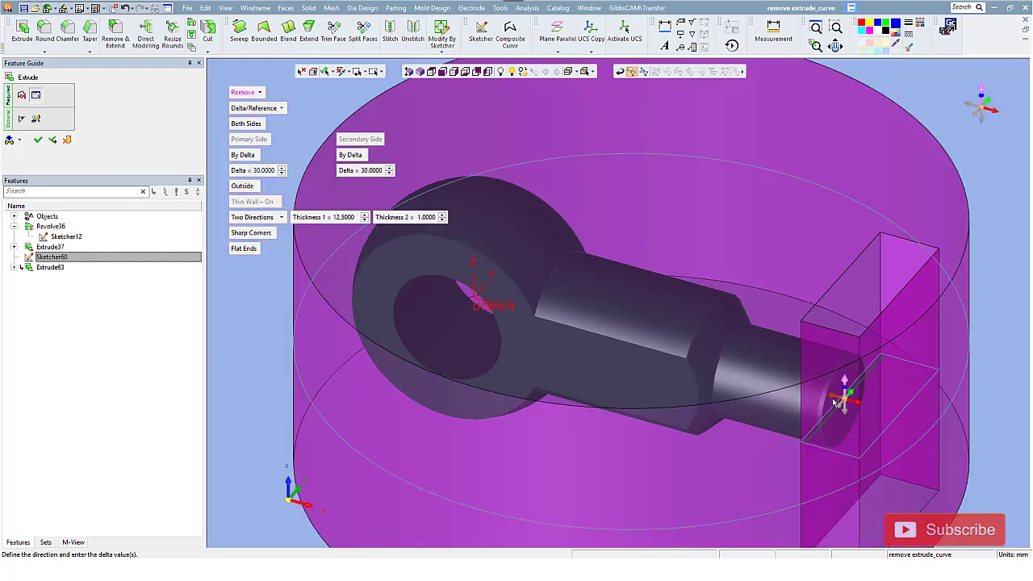
left_click(825, 406)
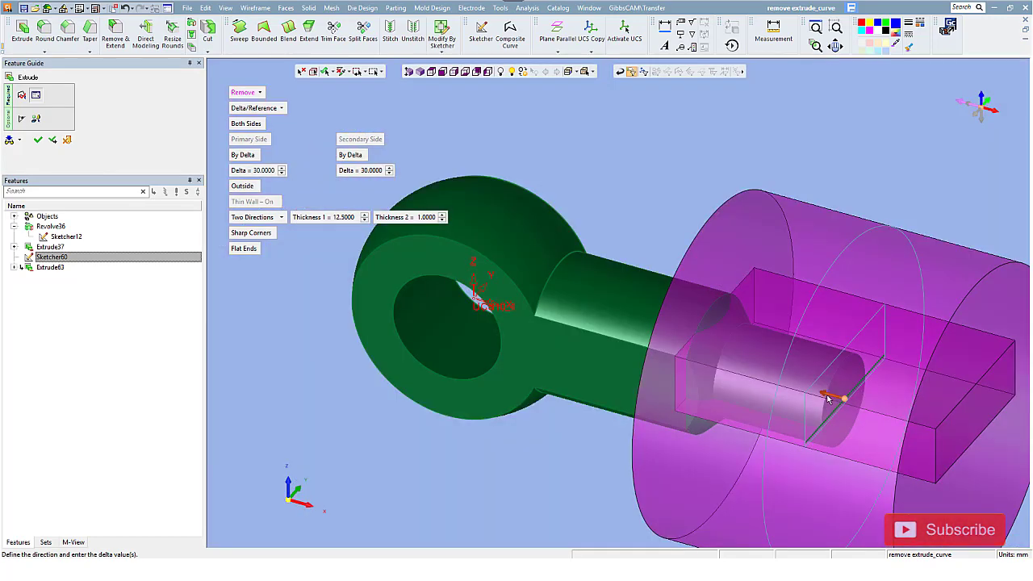
left_click(827, 400)
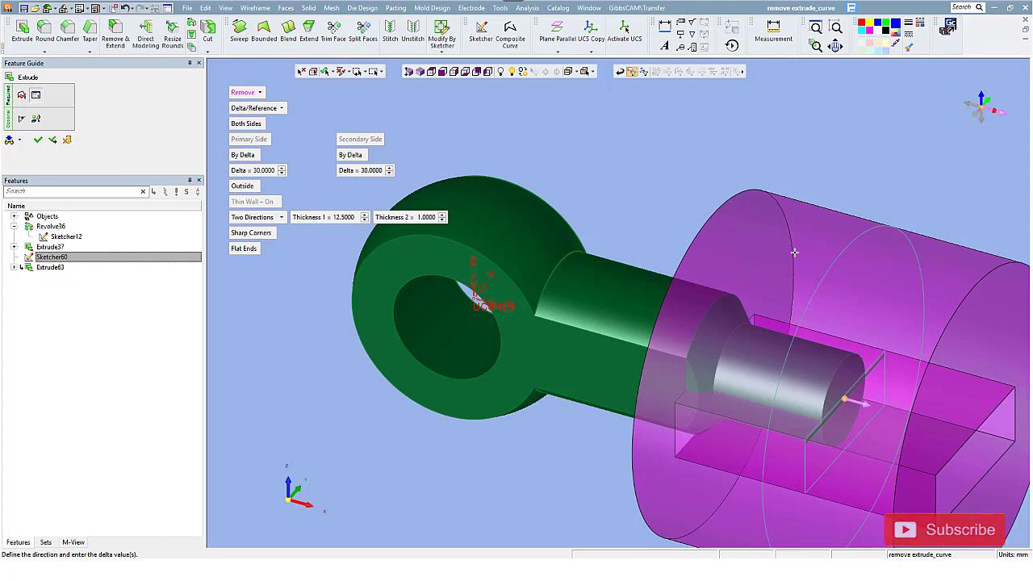
mouse_move(618, 198)
middle_mouse_down()
mouse_move(517, 203)
mouse_move(664, 301)
middle_mouse_up()
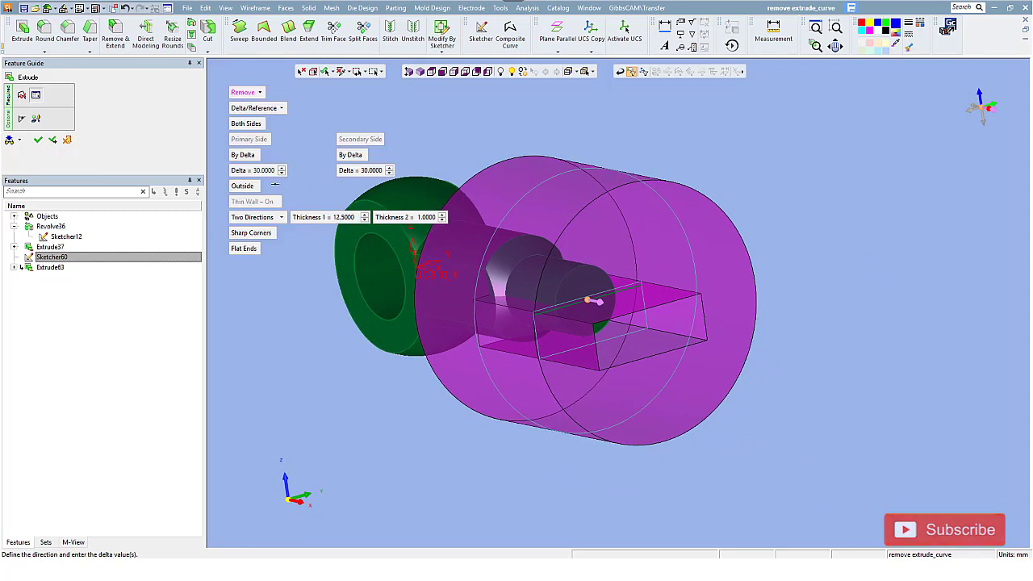
key("Left")
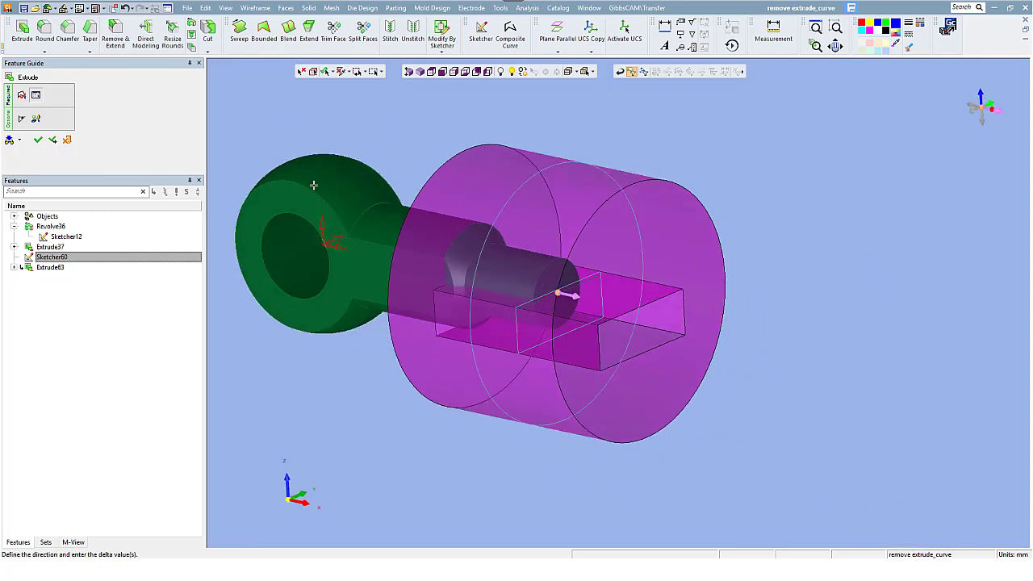
Step: Set both cut depths to 20 mm
left_click(261, 172)
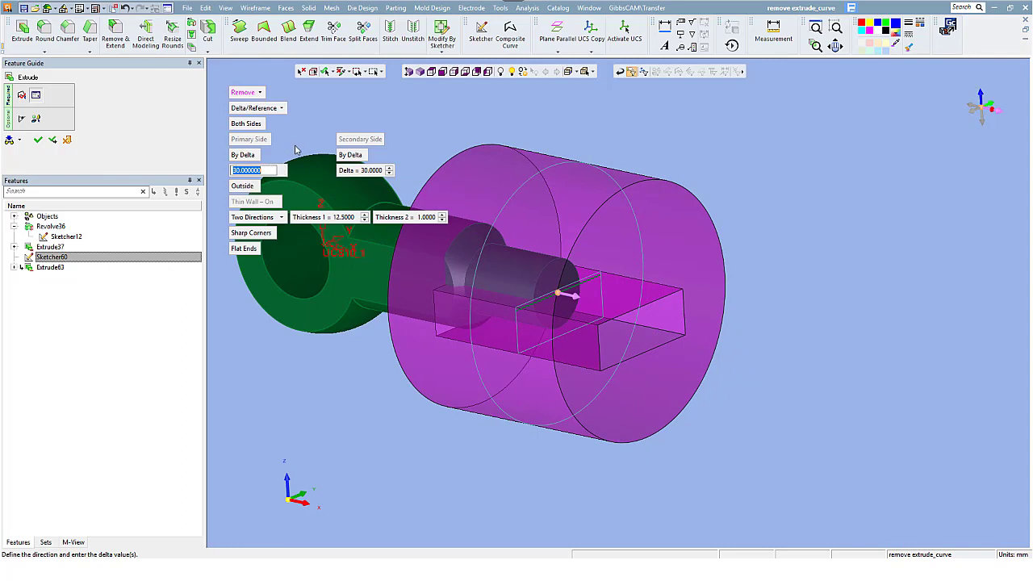
type("20")
key("Return")
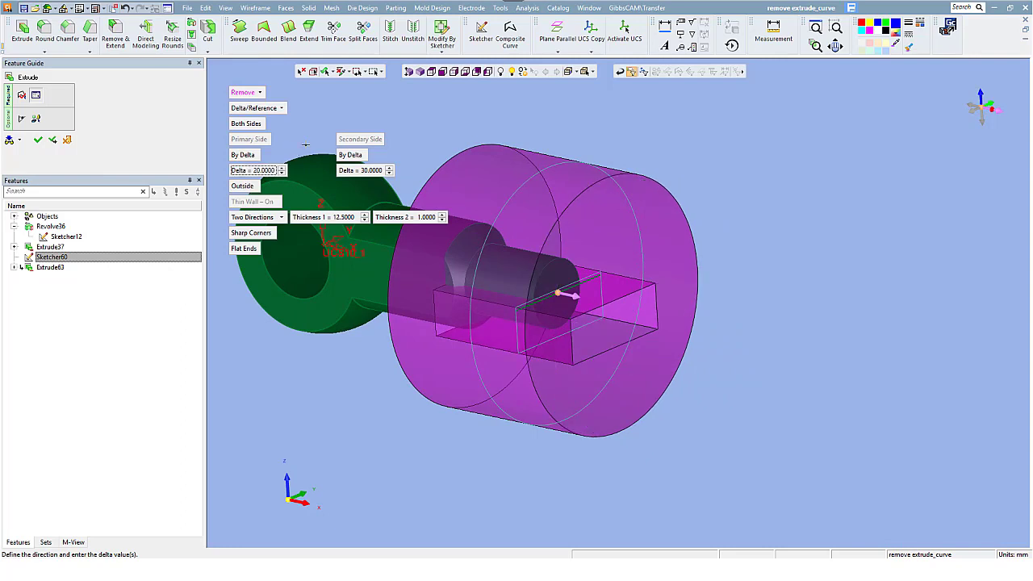
left_click(356, 171)
type("20")
key("Return")
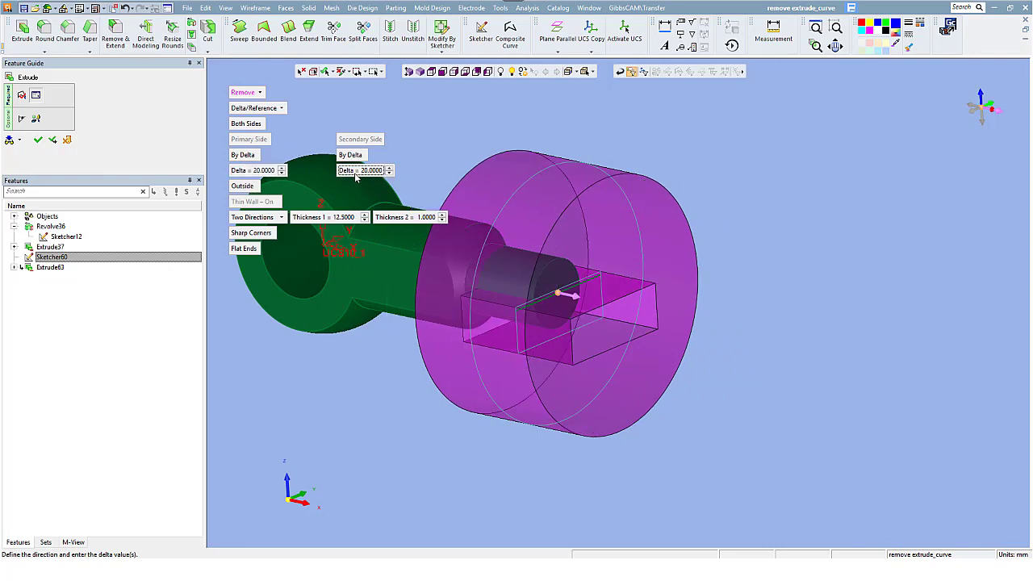
middle_click_drag(552, 130, 345, 226)
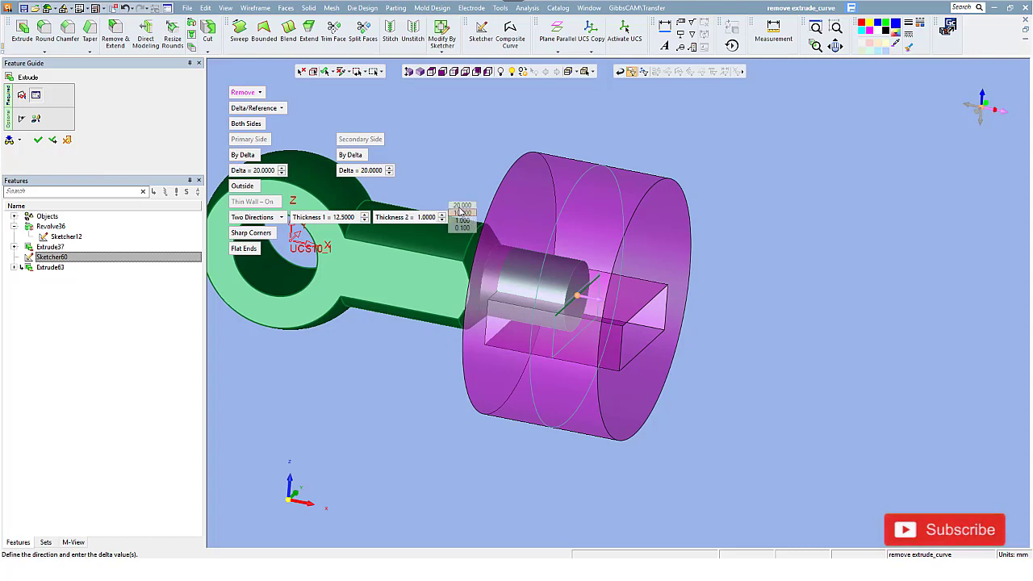
Step: Set both thin-wall thicknesses to 6 and apply the tab cut
mouse_move(442, 217)
left_click(443, 215)
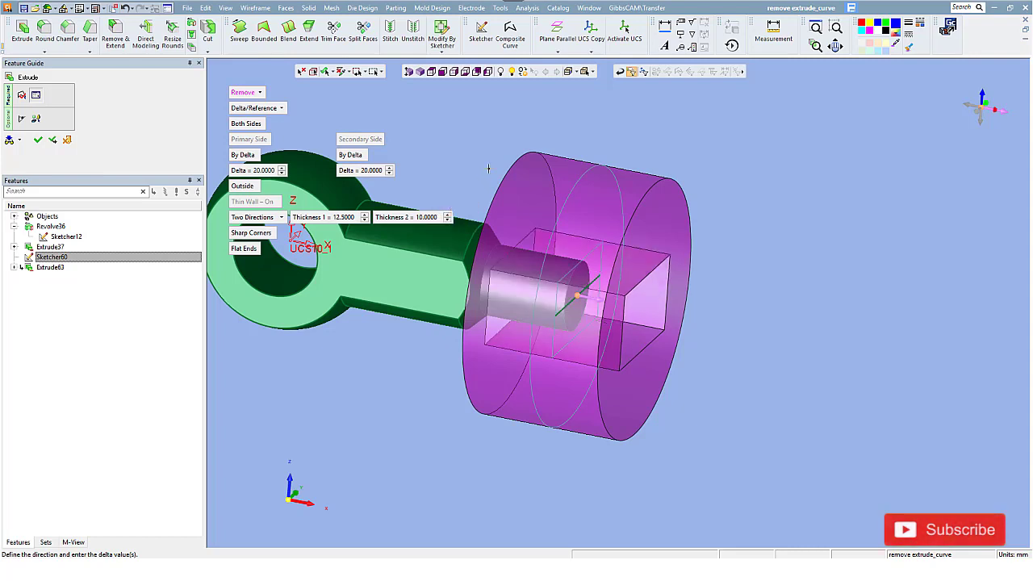
middle_click_drag(490, 167, 425, 154)
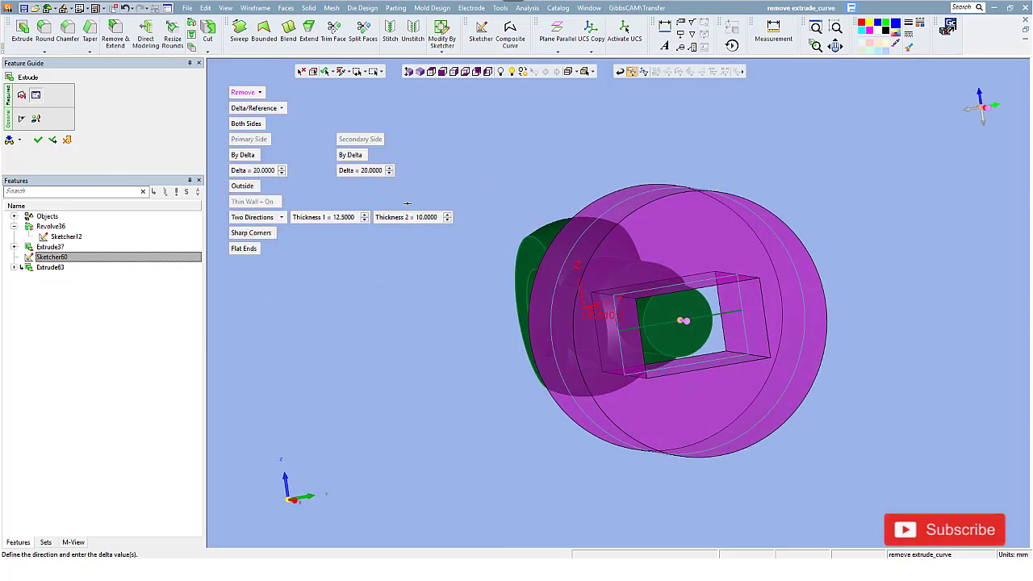
left_click(442, 221)
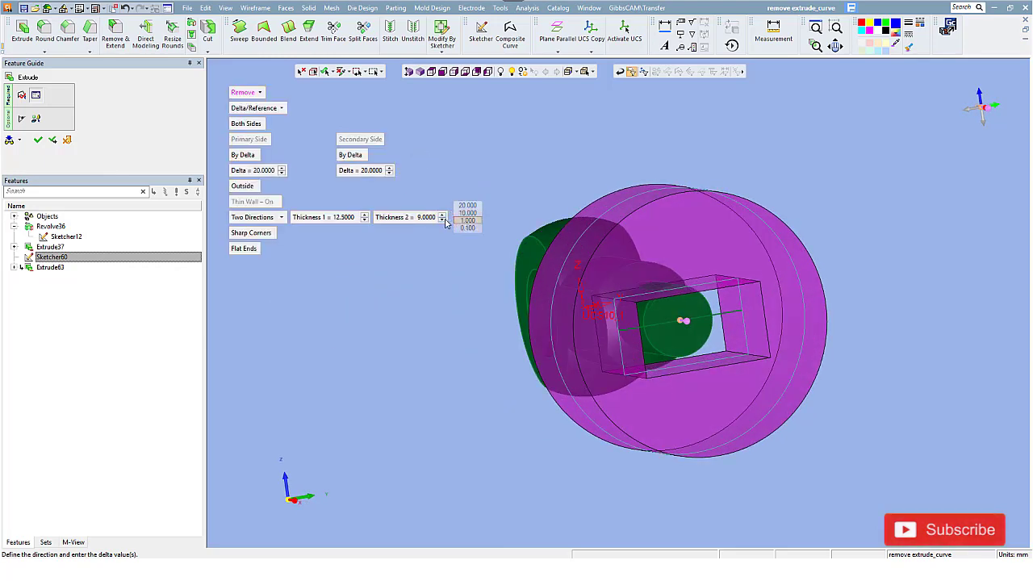
left_click(442, 221)
left_click(442, 221)
left_click(430, 217)
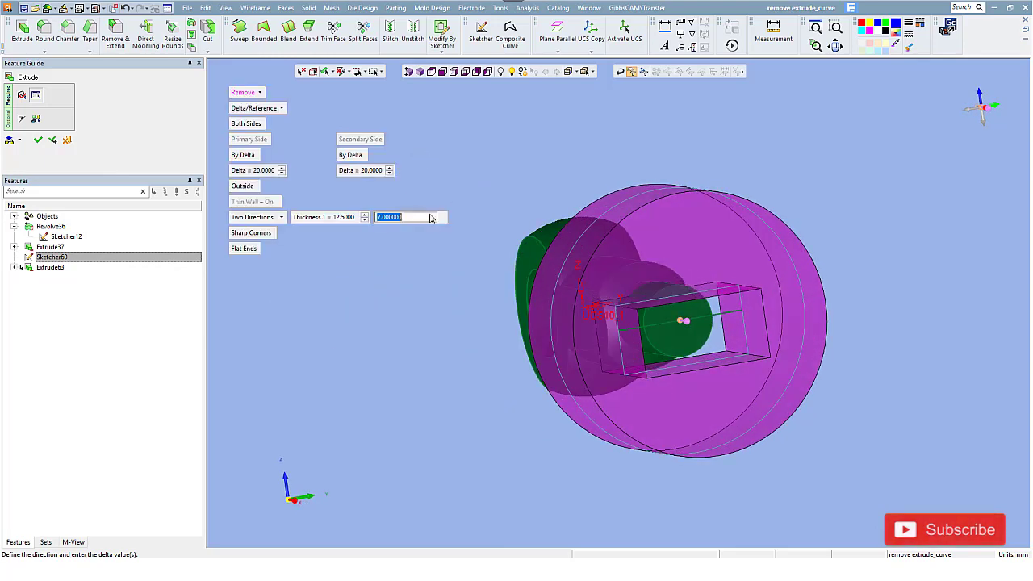
type("6")
key("Return")
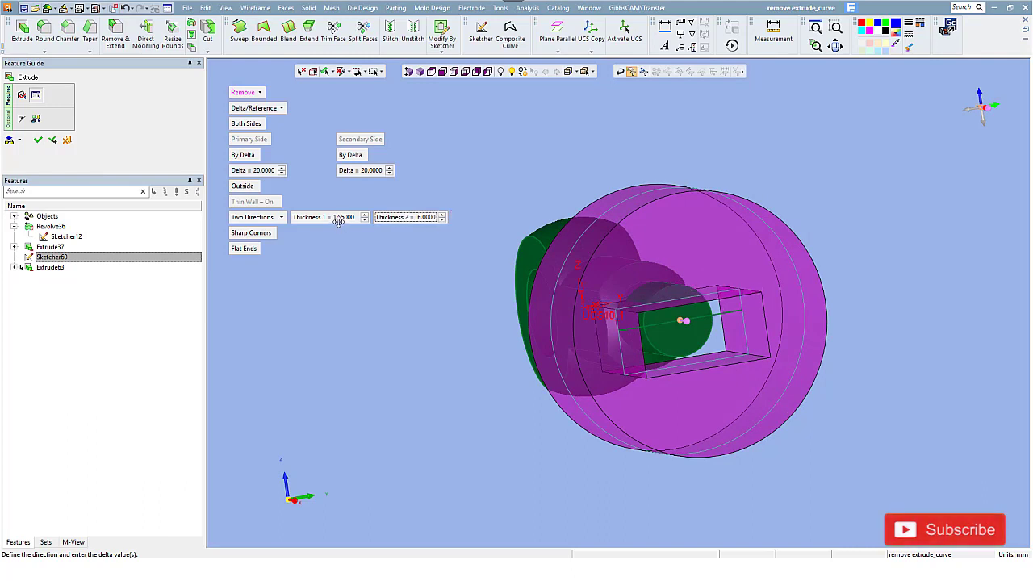
left_click(339, 222)
type("6")
key("Return")
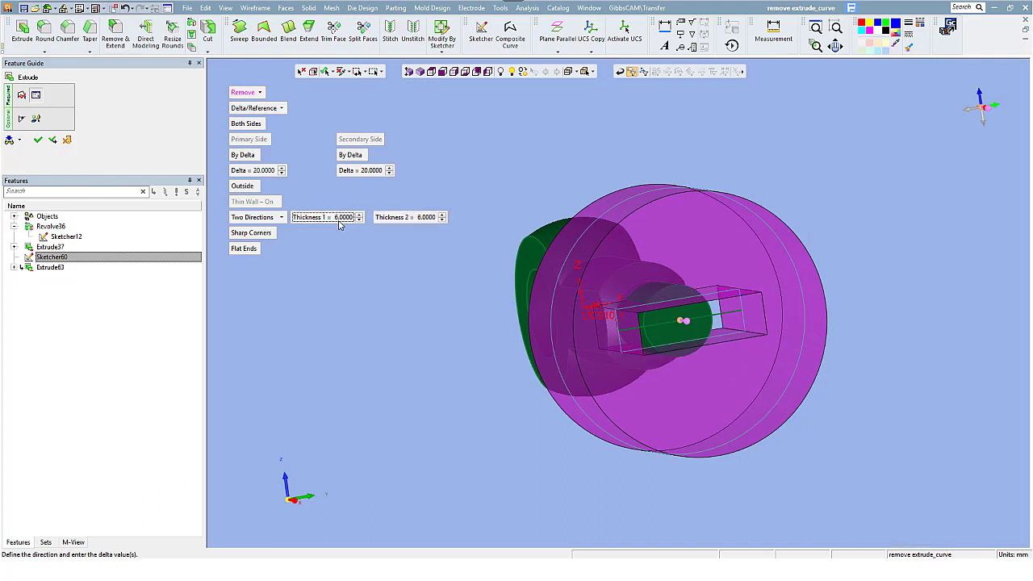
middle_click_drag(512, 218, 504, 195)
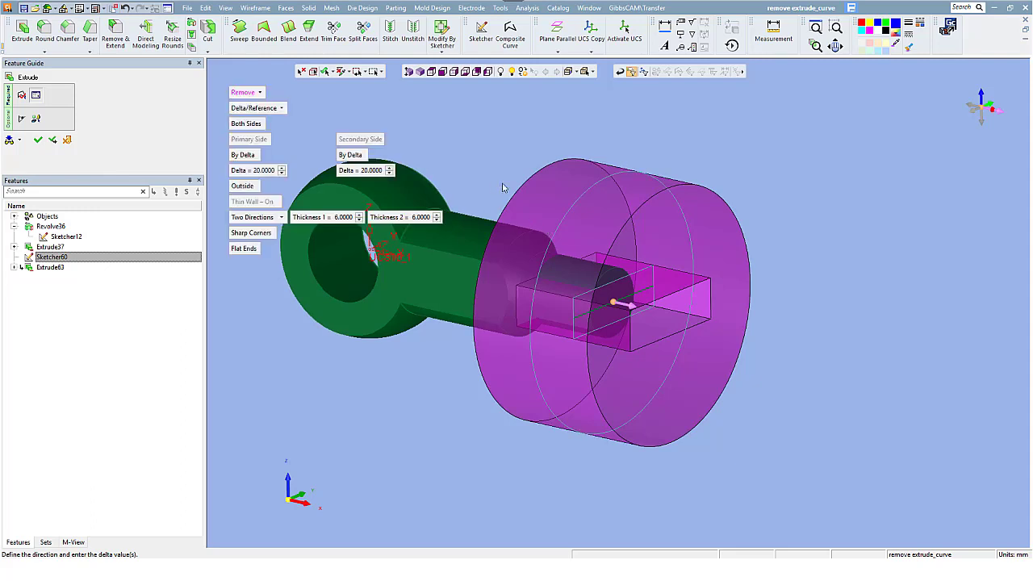
middle_click(502, 187)
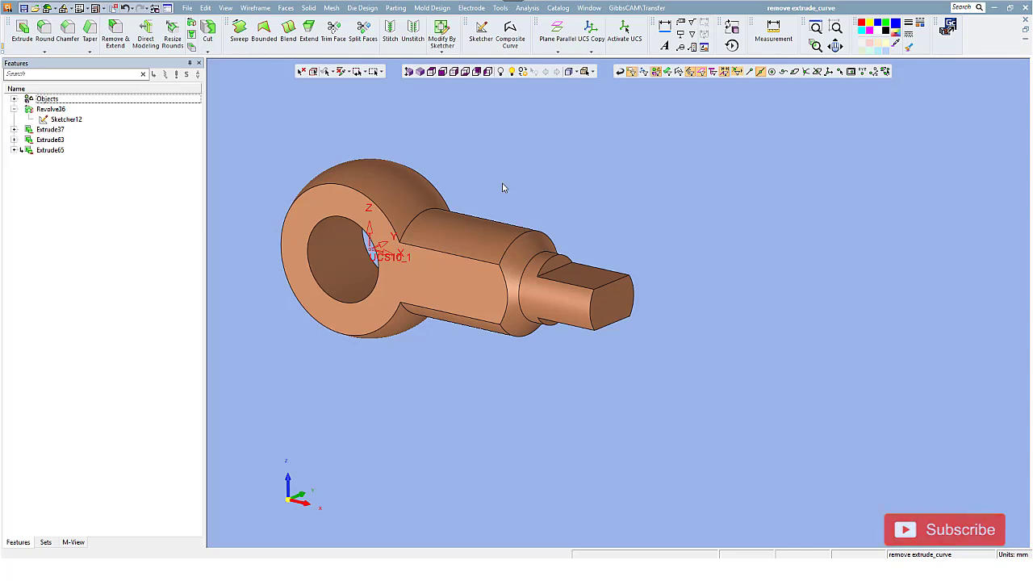
left_click(418, 74)
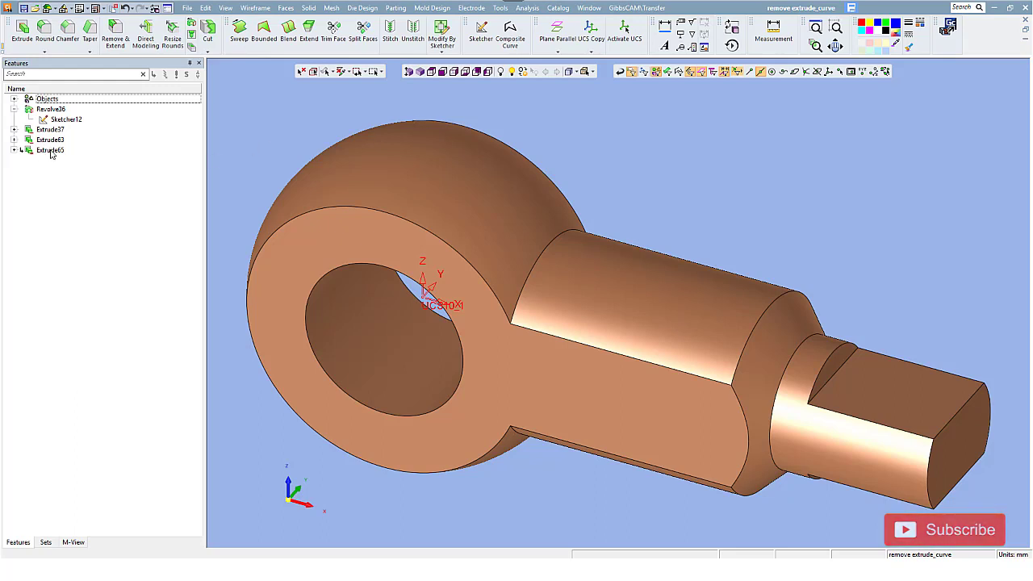
right_click(50, 152)
left_click(58, 153)
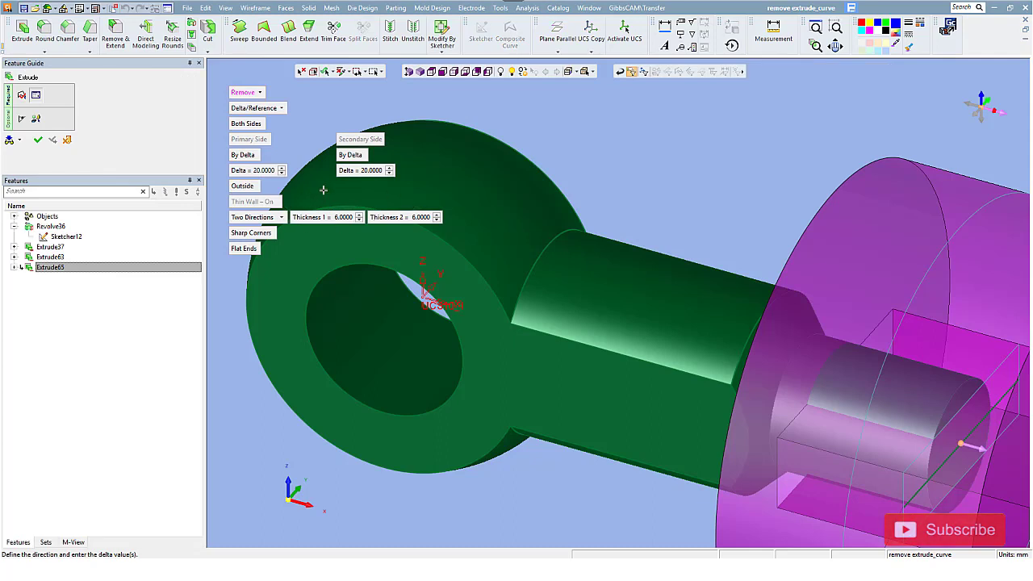
scroll(612, 182, "down", 2)
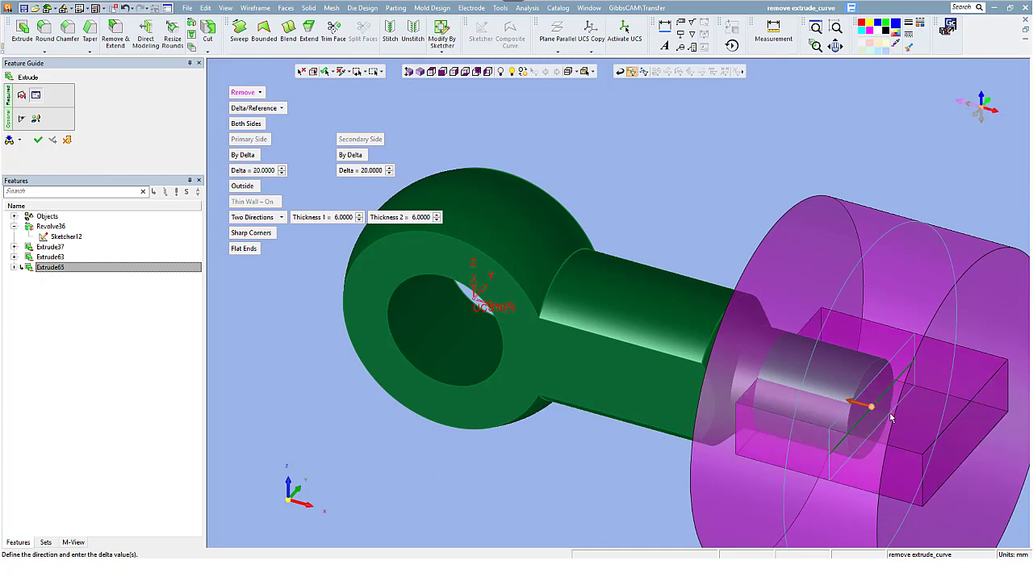
left_click(891, 416)
left_click(858, 406)
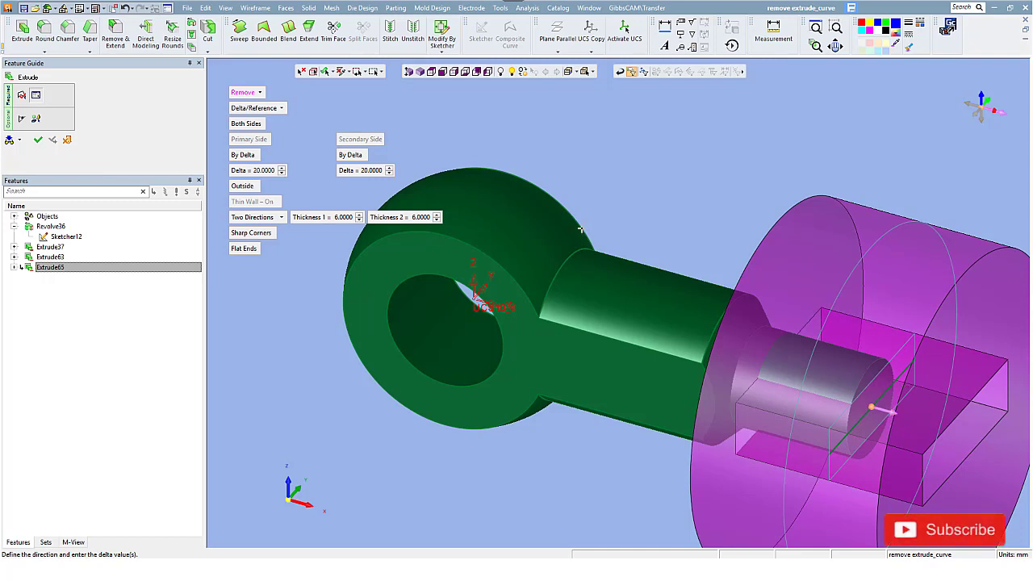
left_click(442, 72)
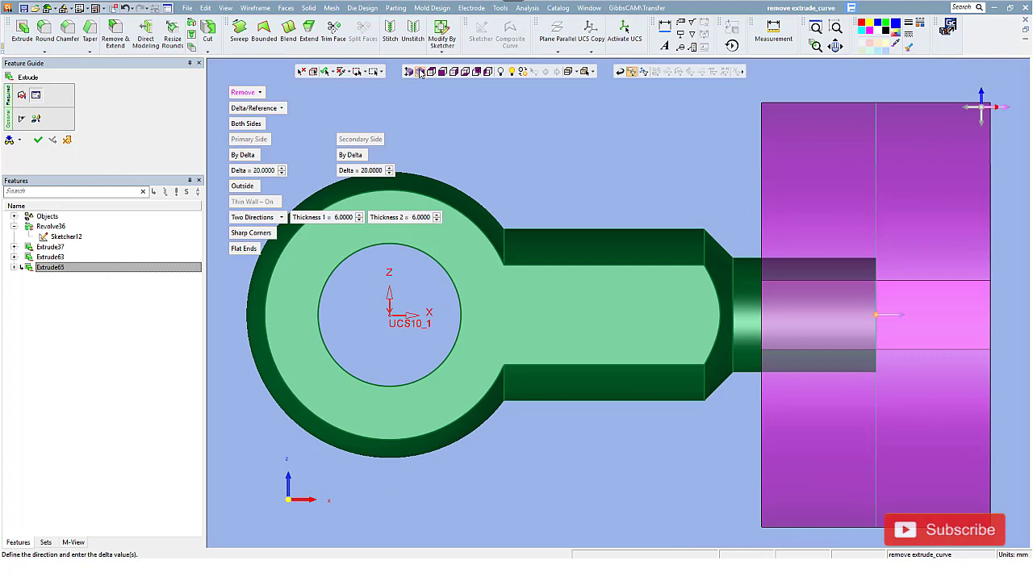
left_click(420, 71)
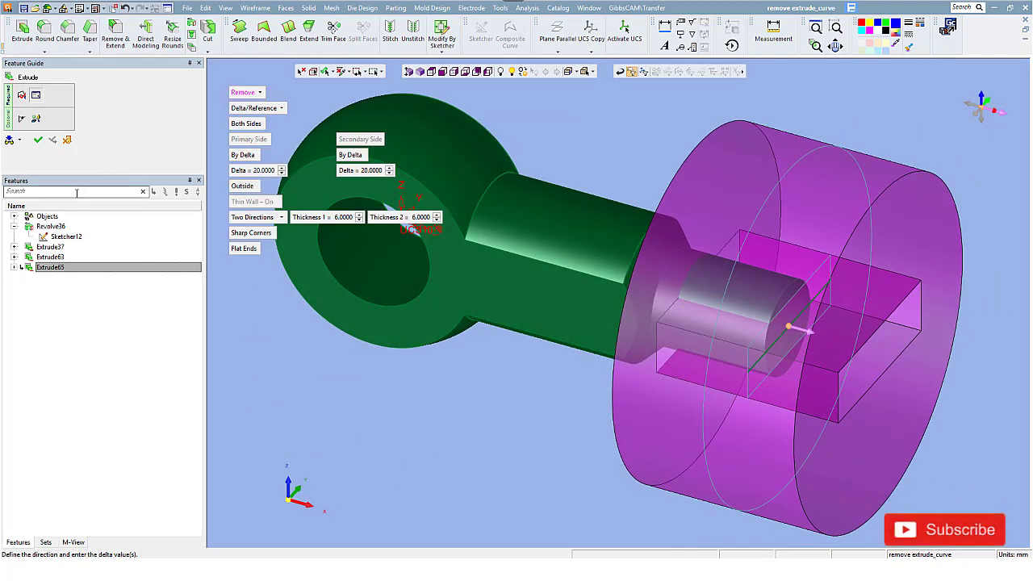
middle_click(481, 145)
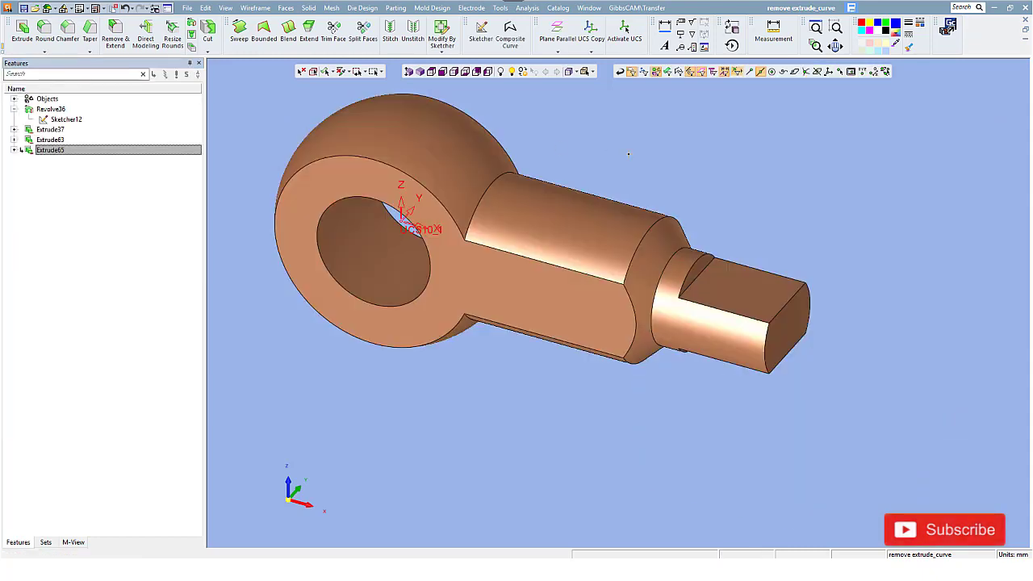
left_click(421, 72)
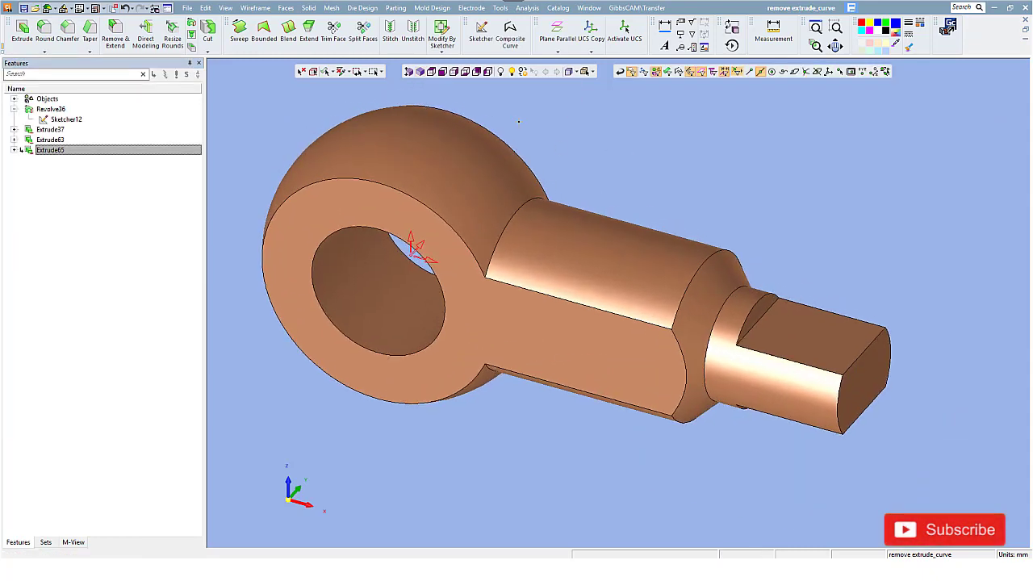